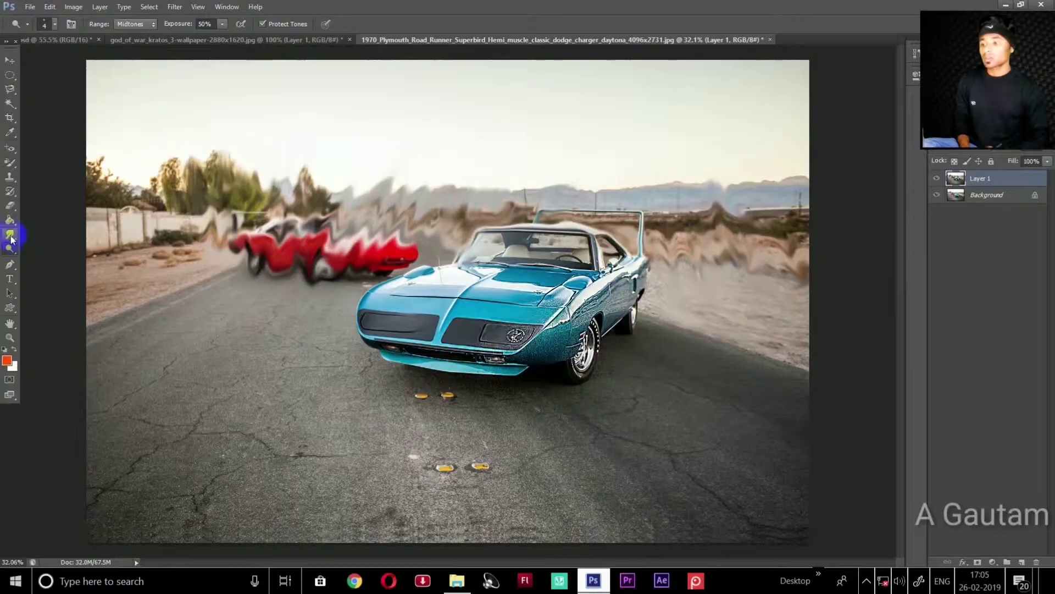
Select the Dodge Tool and switch to the Kratos wallpaper document
key(g)
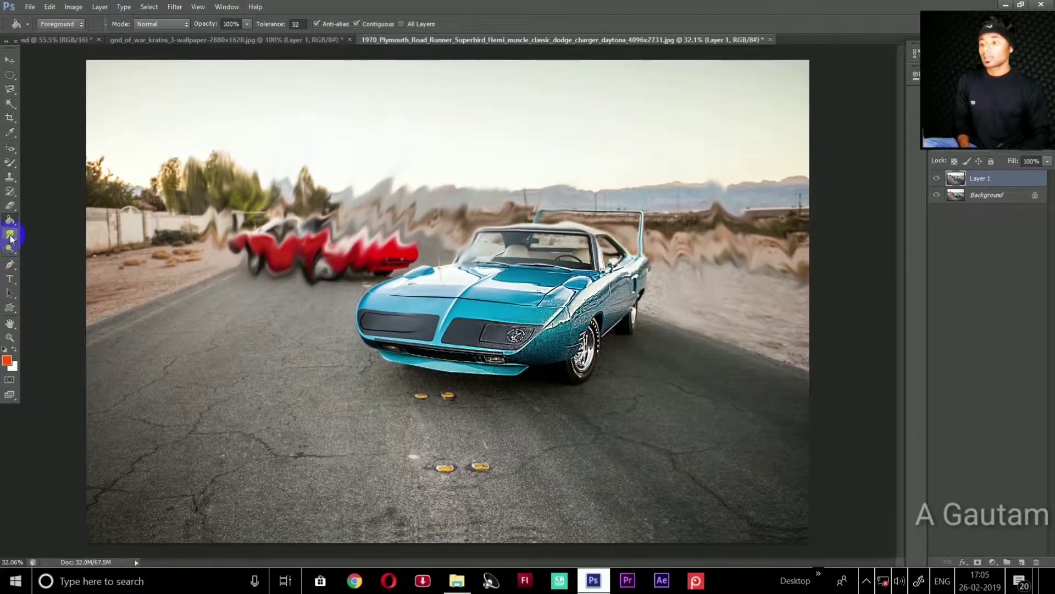
click(10, 236)
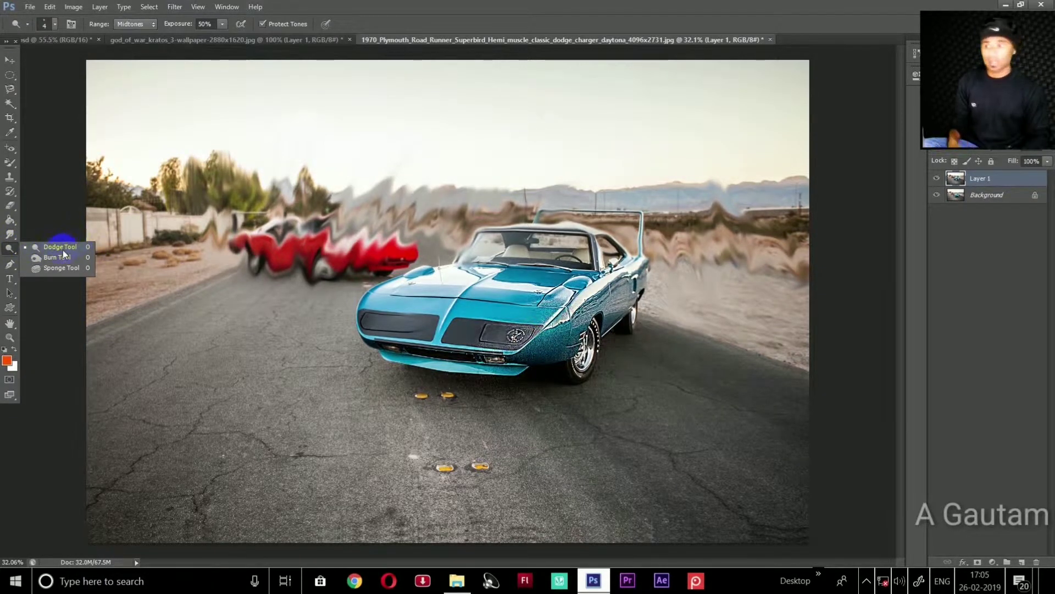
click(62, 248)
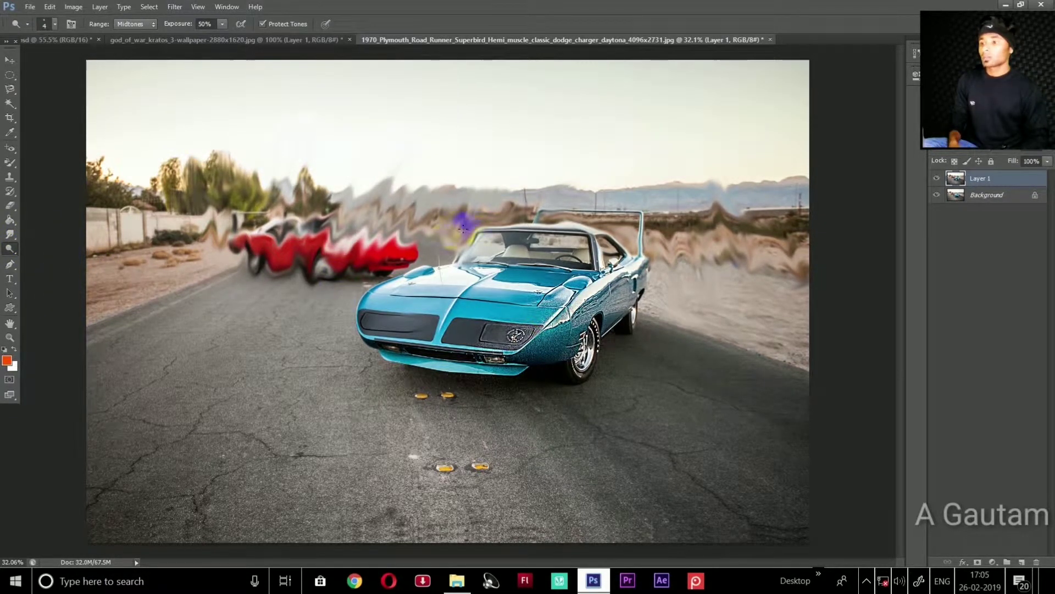
click(265, 49)
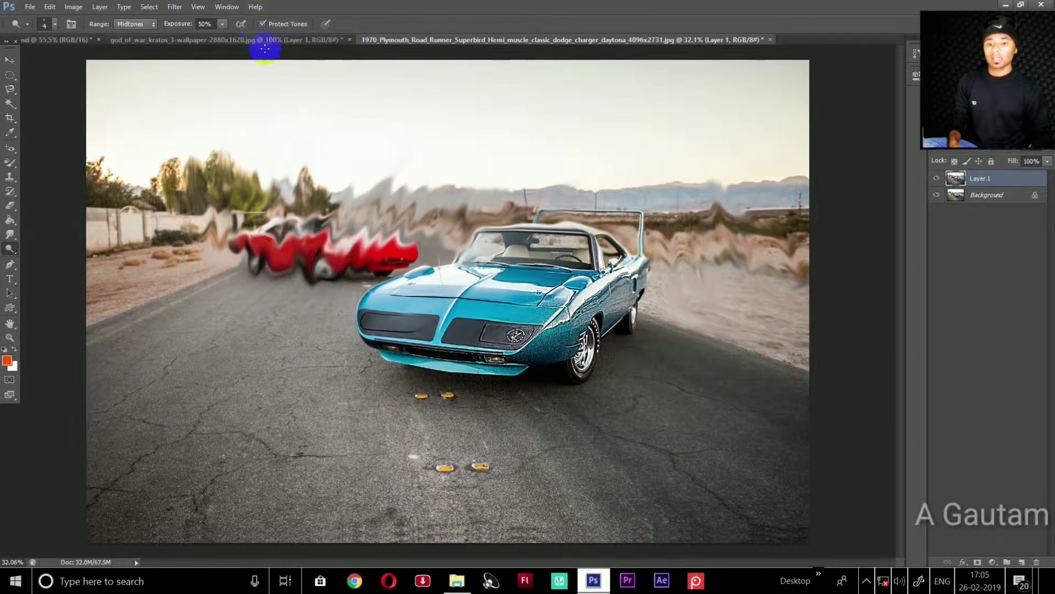
click(252, 42)
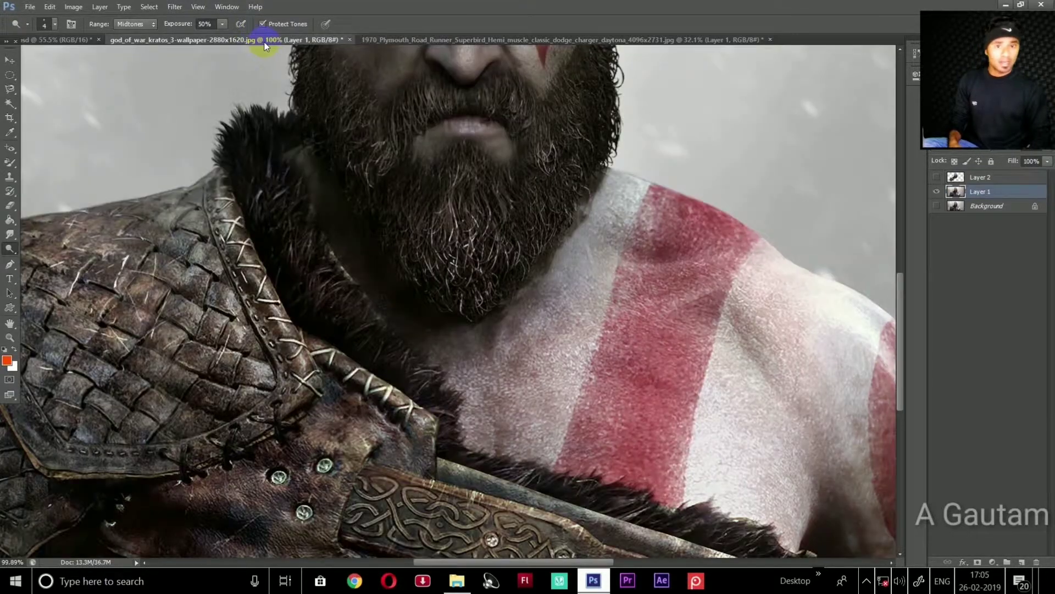
Dodge the fur edge and woven shoulder armour with an enlarged brush
mouse_move(899, 312)
mouse_down()
mouse_move(901, 211)
mouse_move(913, 303)
mouse_up()
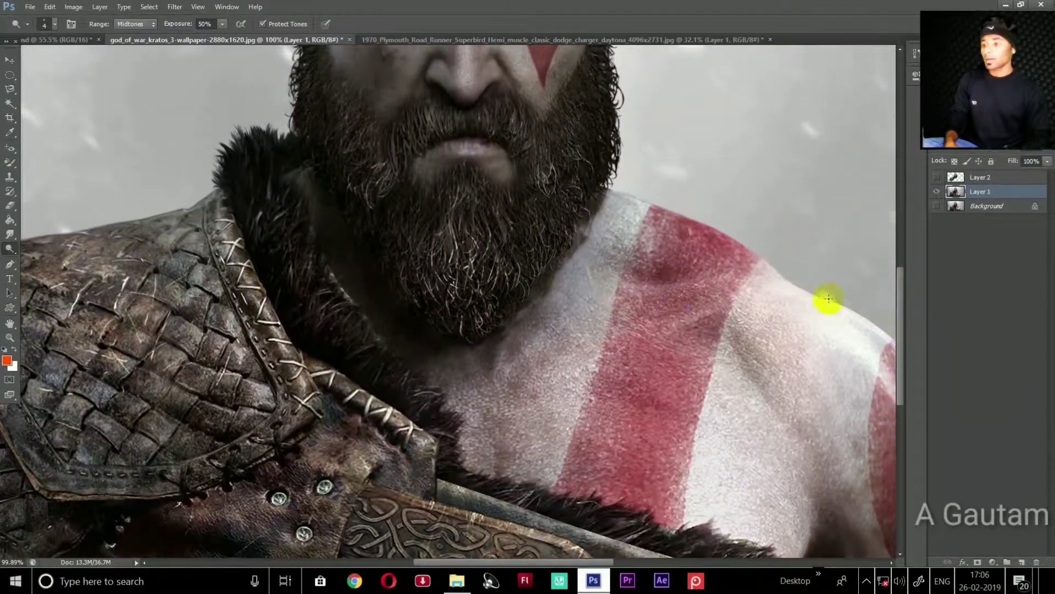
click(361, 264)
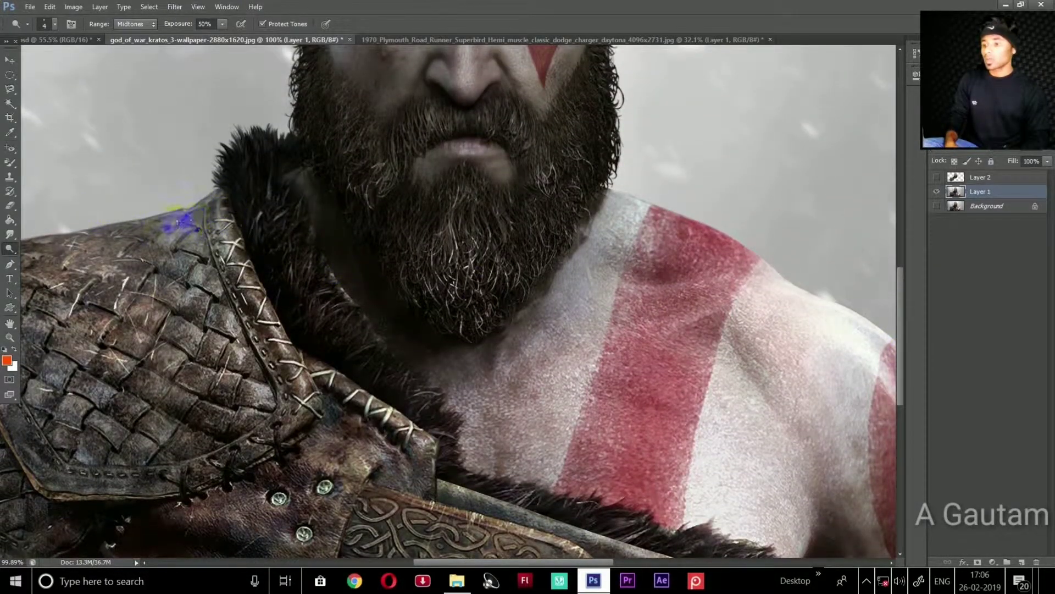
drag(251, 222, 212, 228)
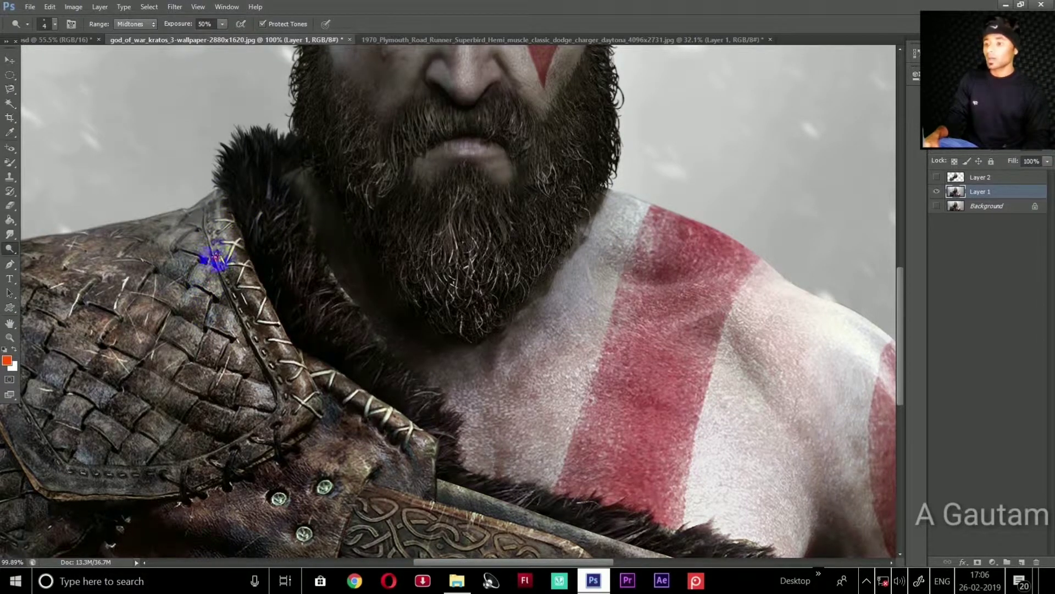
mouse_move(236, 283)
mouse_down()
mouse_move(258, 341)
mouse_move(205, 283)
mouse_move(259, 372)
mouse_move(229, 420)
mouse_move(146, 294)
mouse_move(167, 362)
mouse_up()
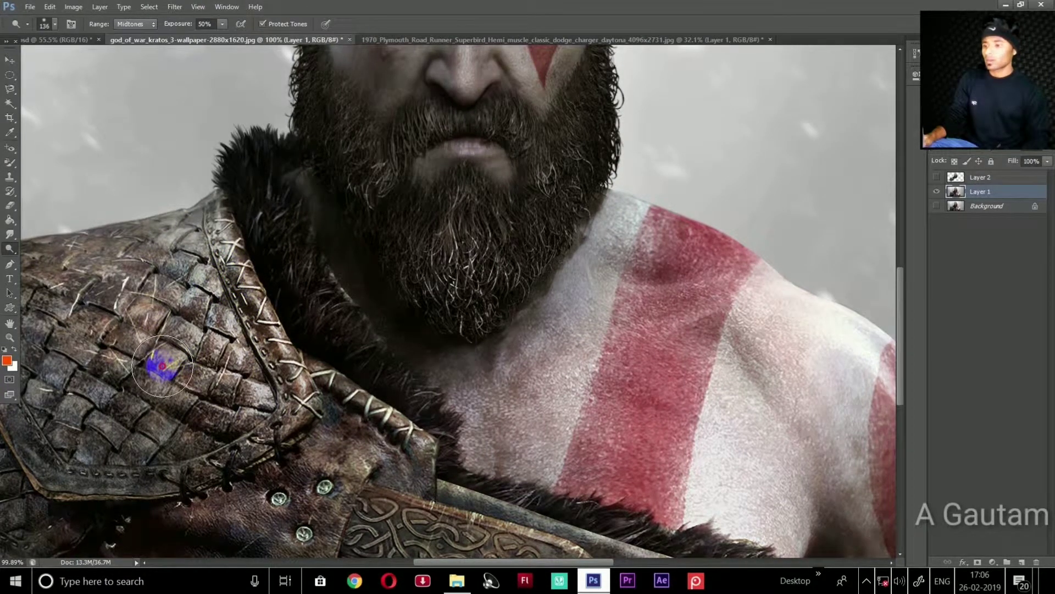
mouse_move(162, 365)
mouse_down()
mouse_move(197, 467)
mouse_move(94, 443)
mouse_move(47, 322)
mouse_move(223, 356)
mouse_up()
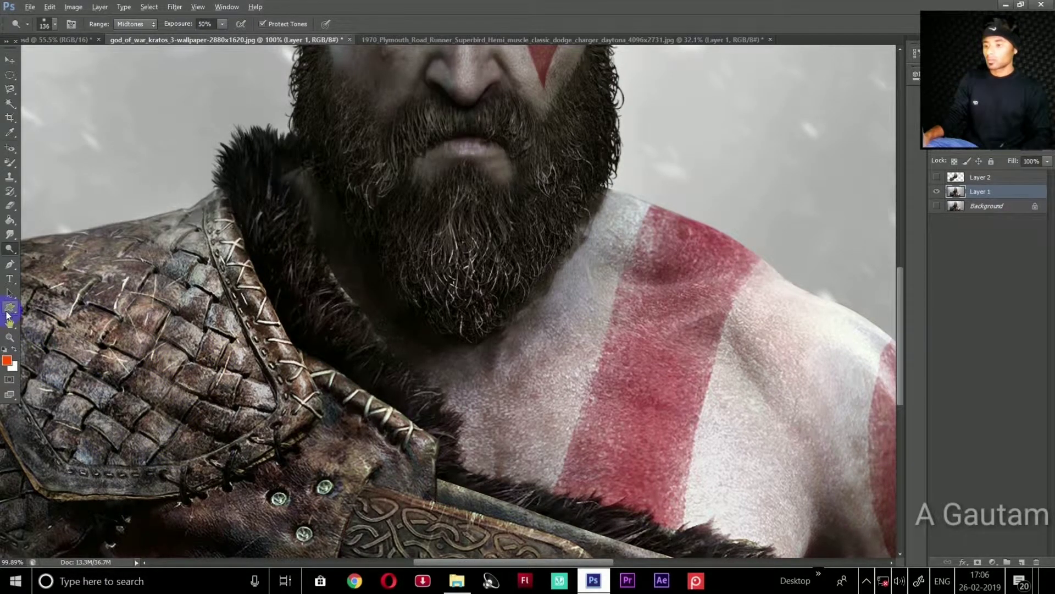
key(ctrl+minus)
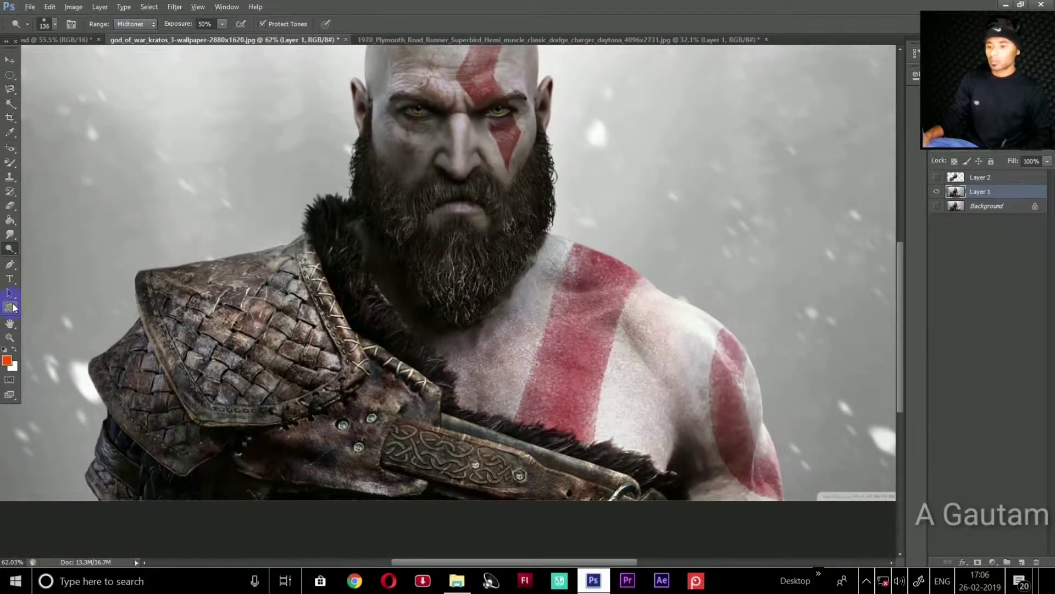
Dodge the upper shoulder armour, redoing an undone stroke, then lighten under the right eye
mouse_move(266, 332)
mouse_down()
mouse_move(219, 424)
mouse_move(212, 381)
mouse_move(306, 389)
mouse_move(324, 418)
mouse_move(433, 480)
mouse_move(533, 483)
mouse_move(478, 445)
mouse_move(315, 464)
mouse_move(219, 424)
mouse_move(104, 471)
mouse_move(104, 500)
mouse_move(270, 308)
mouse_move(299, 319)
mouse_up()
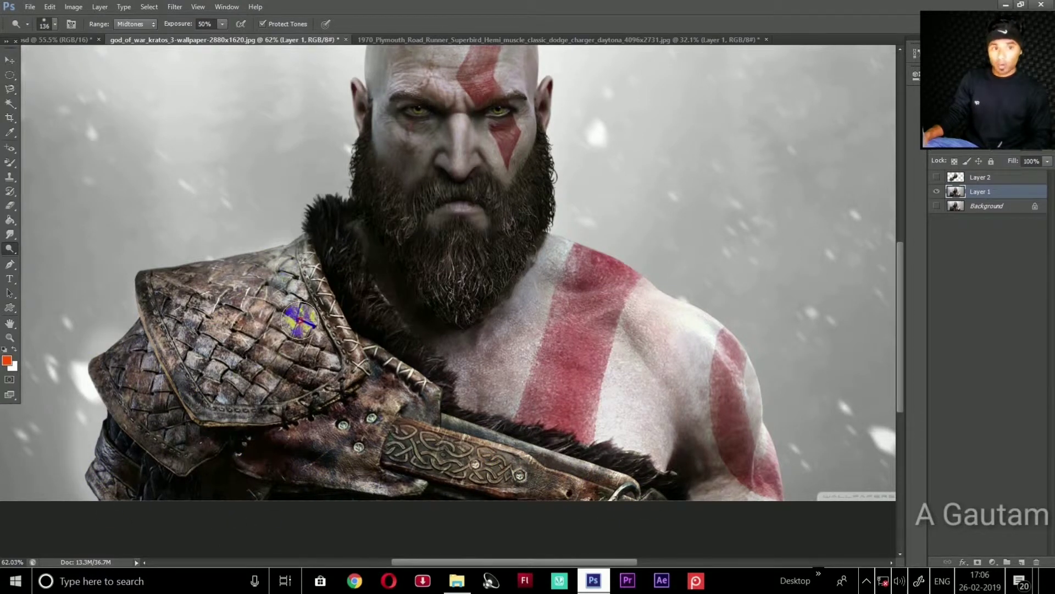
mouse_move(237, 279)
mouse_down()
mouse_move(141, 306)
mouse_move(287, 251)
mouse_move(200, 288)
mouse_move(141, 295)
mouse_move(252, 281)
mouse_move(259, 259)
mouse_move(206, 271)
mouse_move(278, 251)
mouse_move(230, 273)
mouse_up()
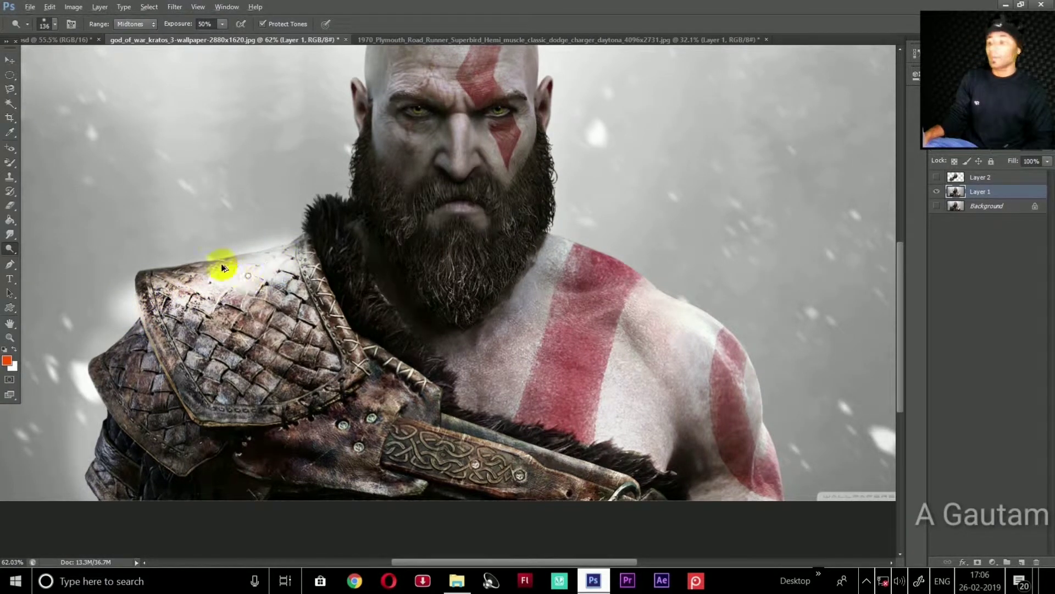
key(ctrl+alt+z)
key(ctrl+alt+z)
key(ctrl+alt+z)
key(ctrl+alt+z)
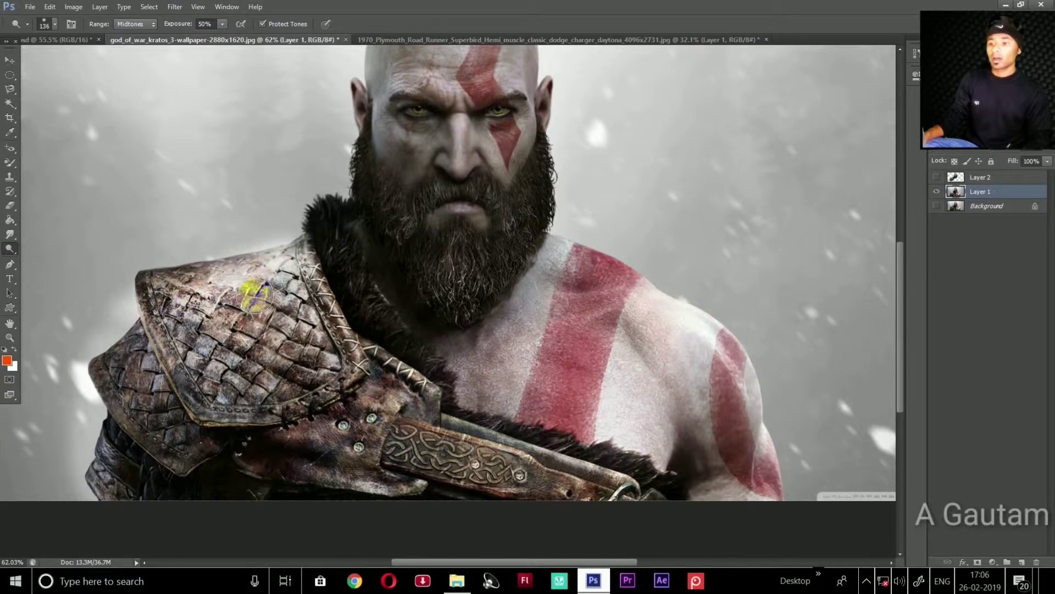
drag(238, 301, 186, 298)
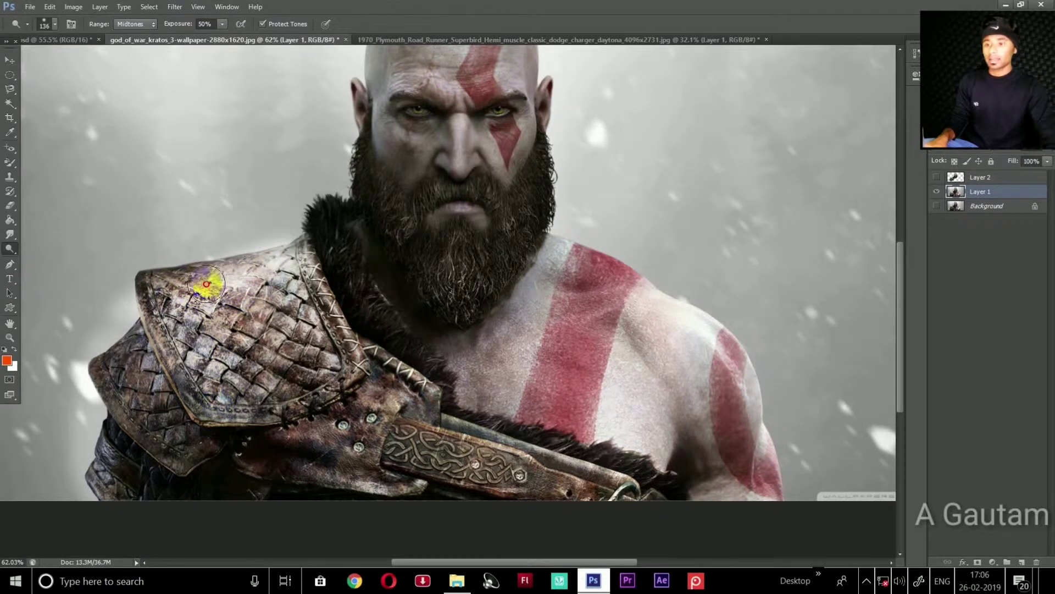
drag(426, 192, 479, 146)
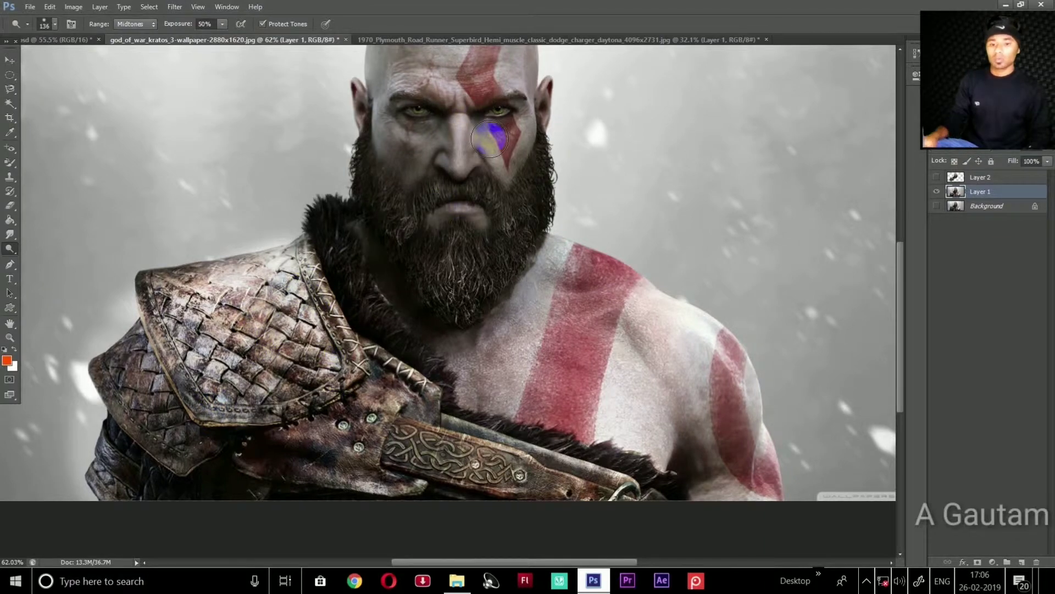
scroll(490, 136, up, 3)
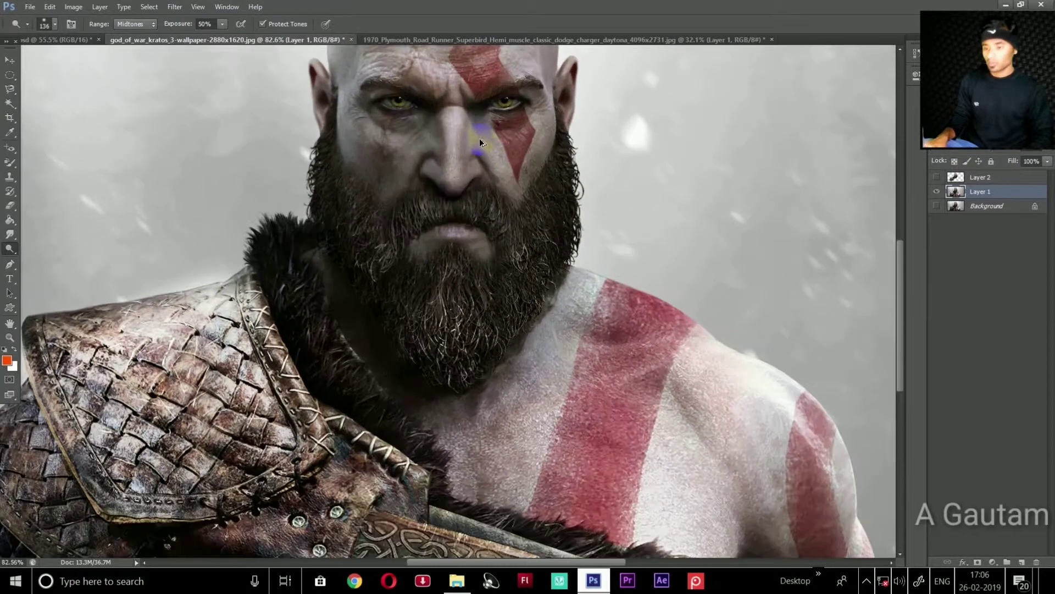
Zoom in, shrink the Dodge brush, and lighten the nose ridge, brow ridge and nose tip
scroll(489, 137, up, 2)
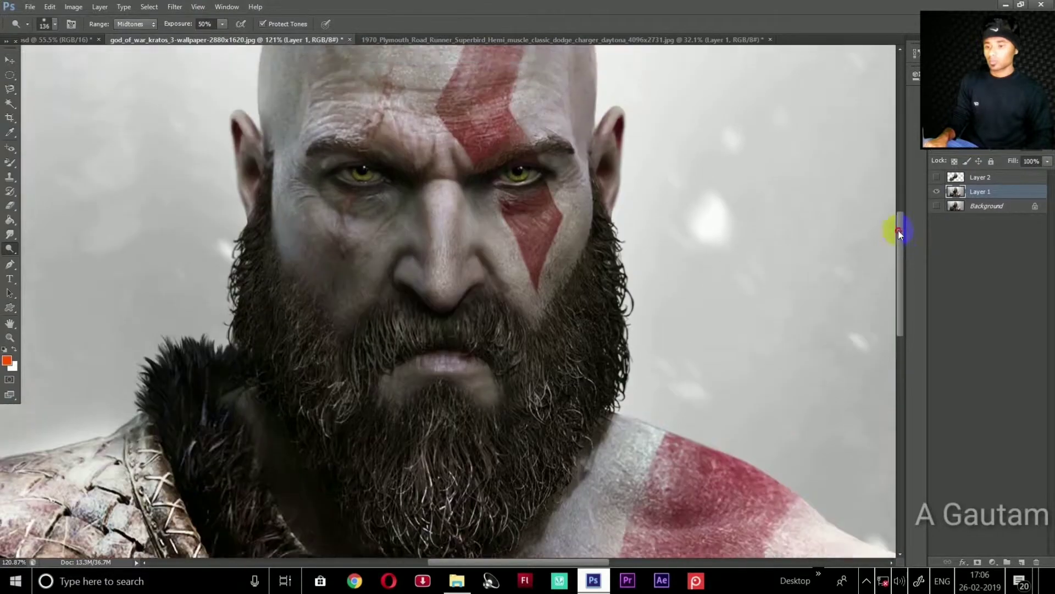
drag(899, 256, 899, 215)
alt+right_click(515, 264)
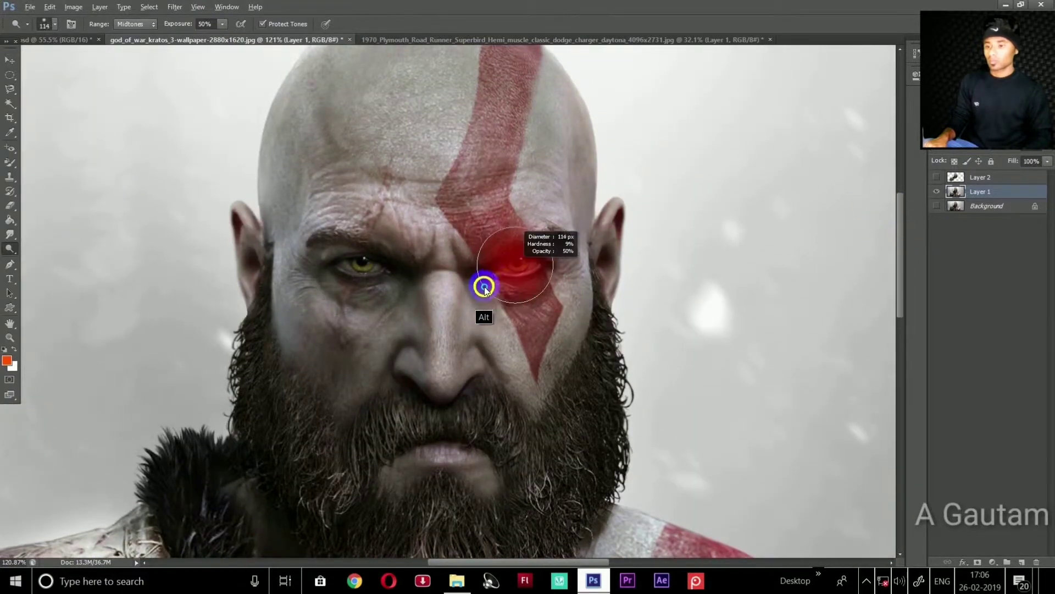
drag(460, 288, 447, 372)
mouse_move(413, 233)
mouse_down()
mouse_move(314, 243)
mouse_move(565, 230)
mouse_up()
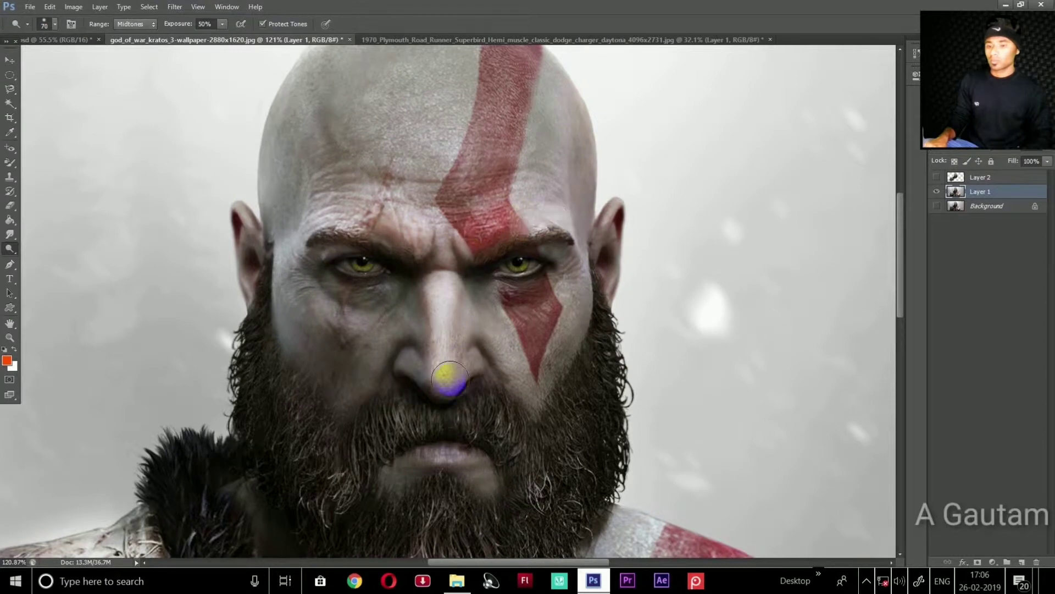
drag(449, 379, 446, 373)
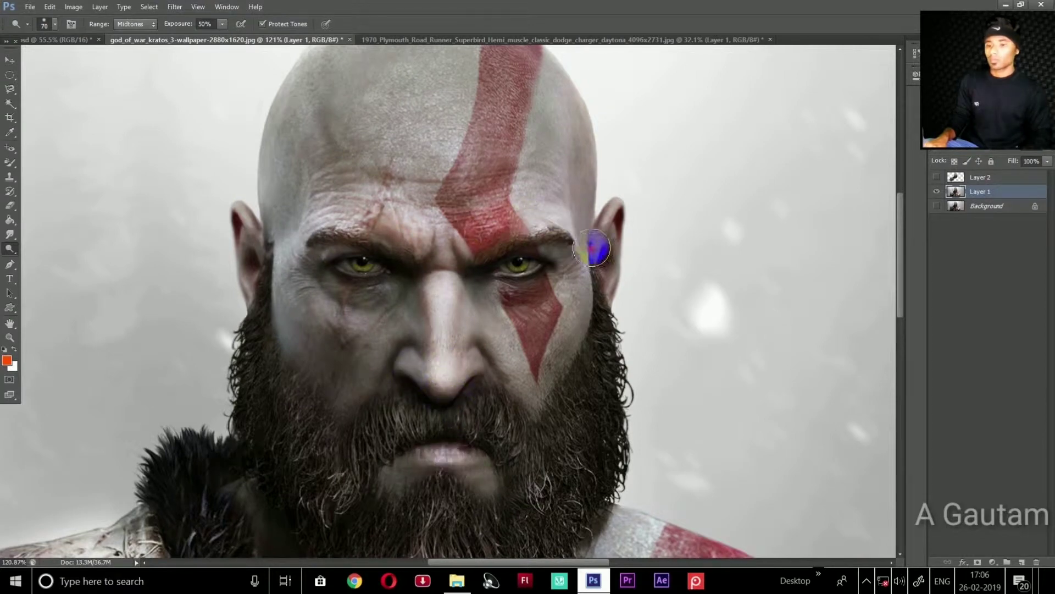
Lighten both ears, the jaw, cheeks, under the right eye and the temple, then zoom out
drag(602, 253, 572, 219)
drag(242, 230, 252, 292)
mouse_move(580, 231)
mouse_down()
mouse_move(596, 321)
mouse_move(542, 419)
mouse_up()
mouse_move(321, 379)
mouse_down()
mouse_move(363, 414)
mouse_move(314, 314)
mouse_up()
drag(546, 297, 505, 330)
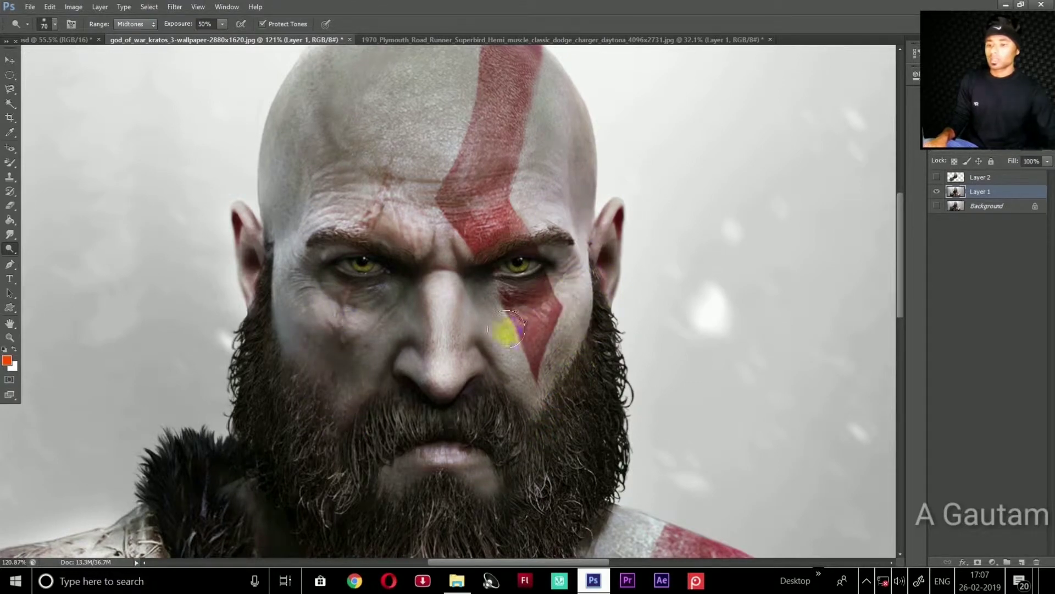
mouse_move(356, 308)
mouse_down()
mouse_move(288, 243)
mouse_move(341, 223)
mouse_up()
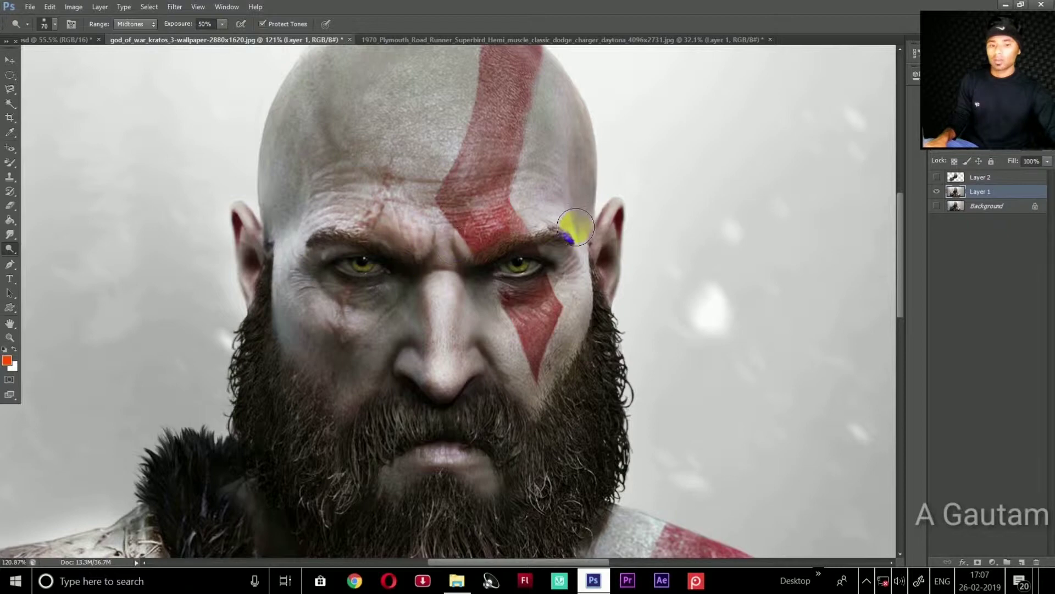
drag(601, 228, 608, 266)
scroll(610, 268, down, 3)
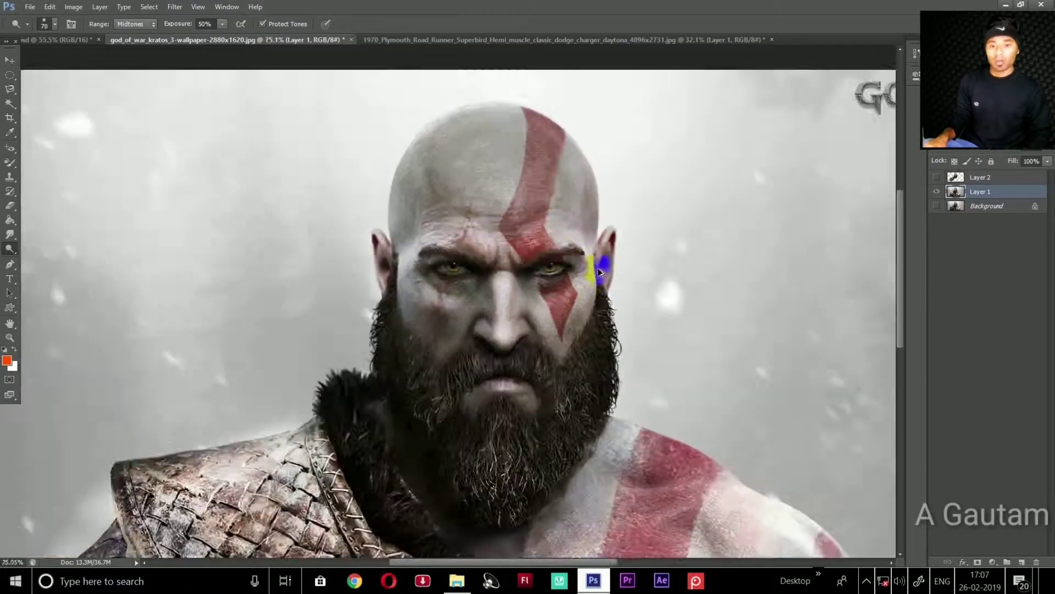
scroll(599, 269, down, 2)
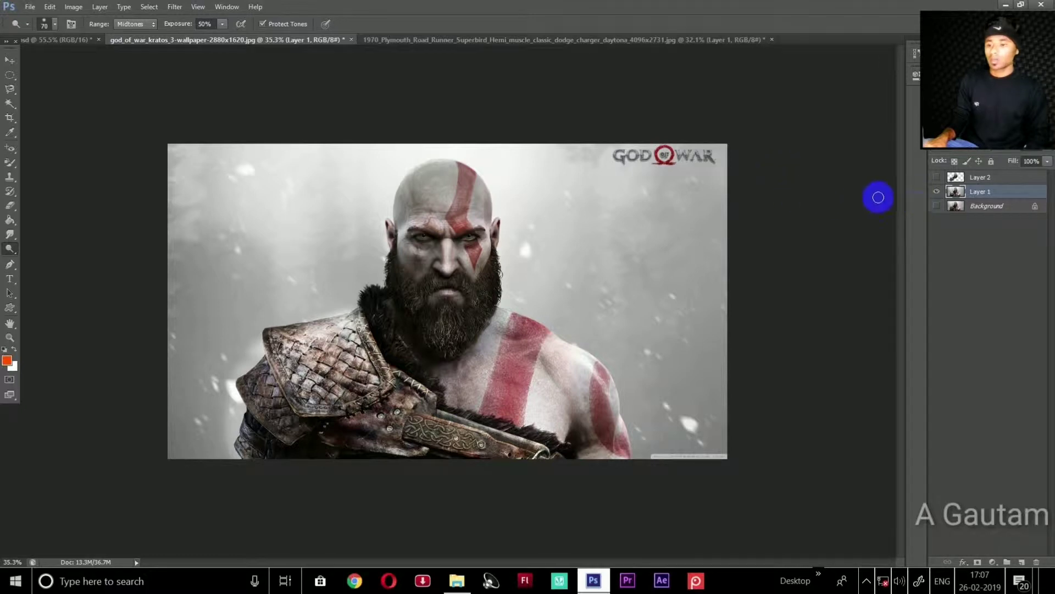
Toggle Layer 1's visibility several times to compare the dodged result with the original
click(935, 192)
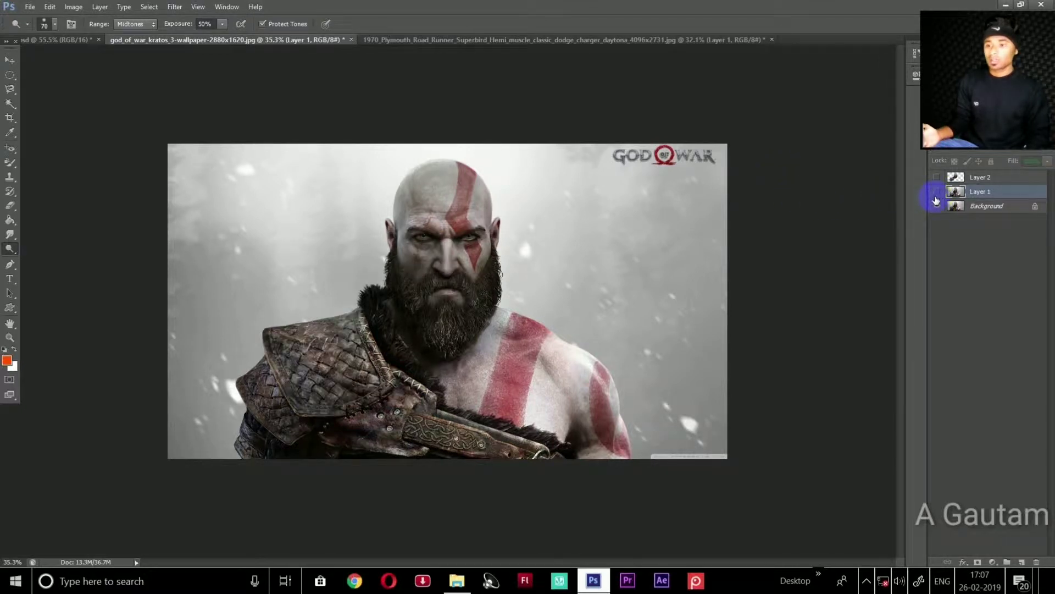
click(936, 193)
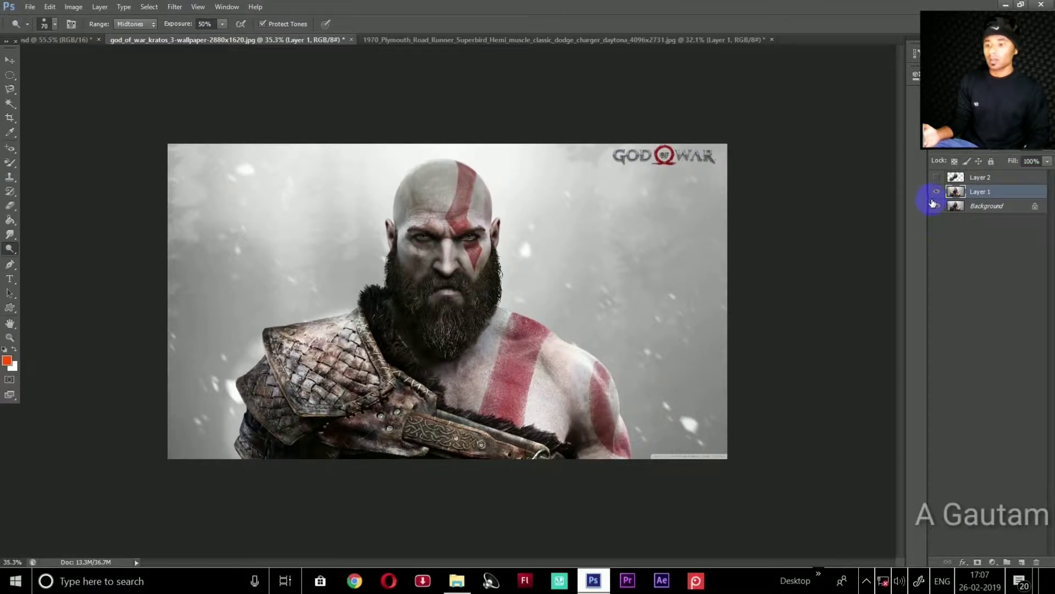
click(936, 192)
click(937, 193)
click(938, 193)
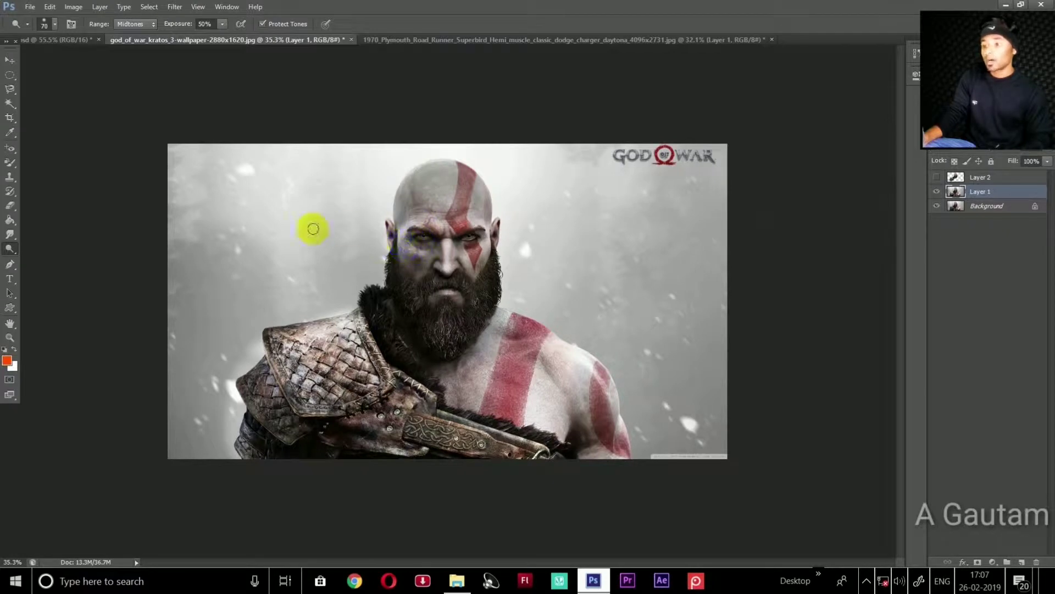
right_click(13, 254)
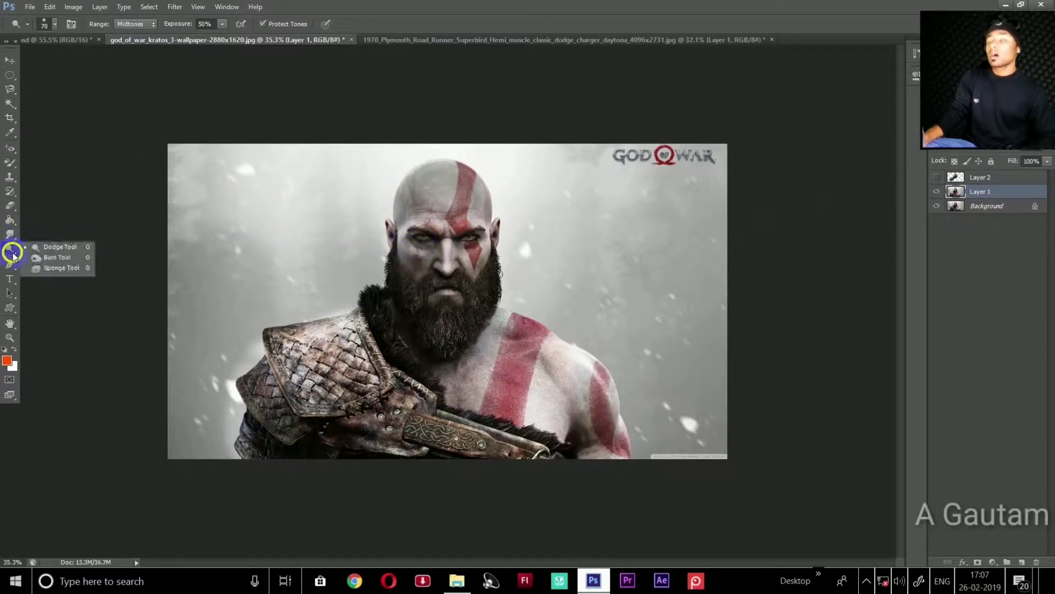
Burn the shoulder armour with a 161-size Burn brush, then fit the whole image in view
click(57, 257)
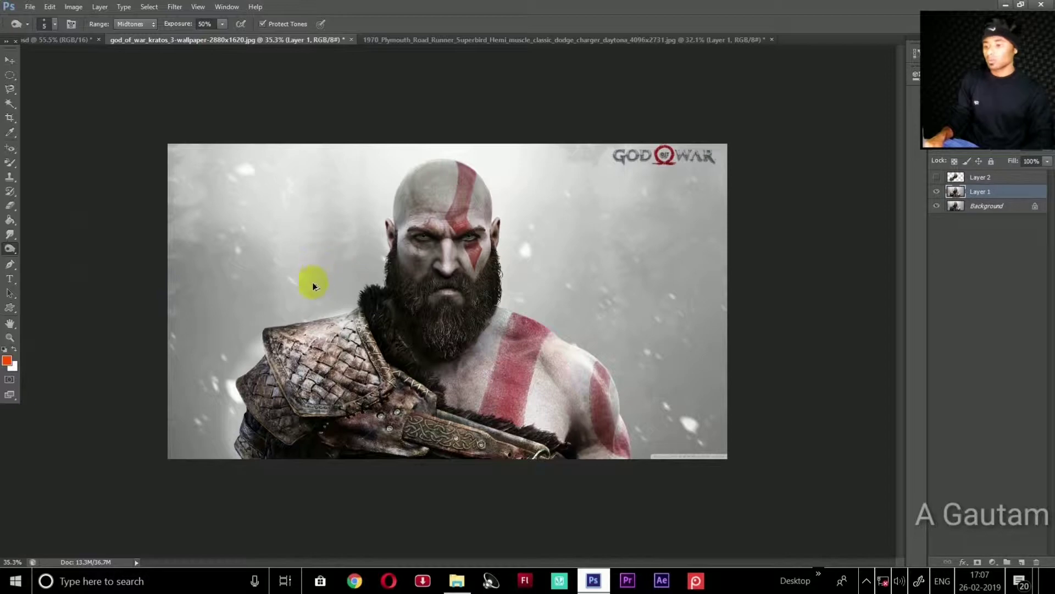
scroll(352, 288, up, 5)
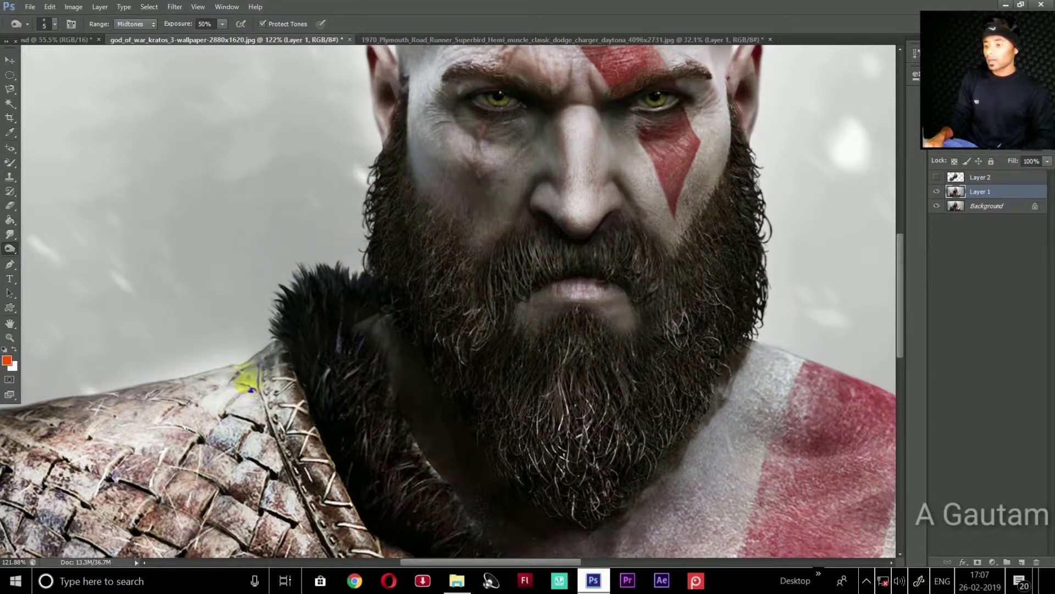
drag(230, 367, 275, 362)
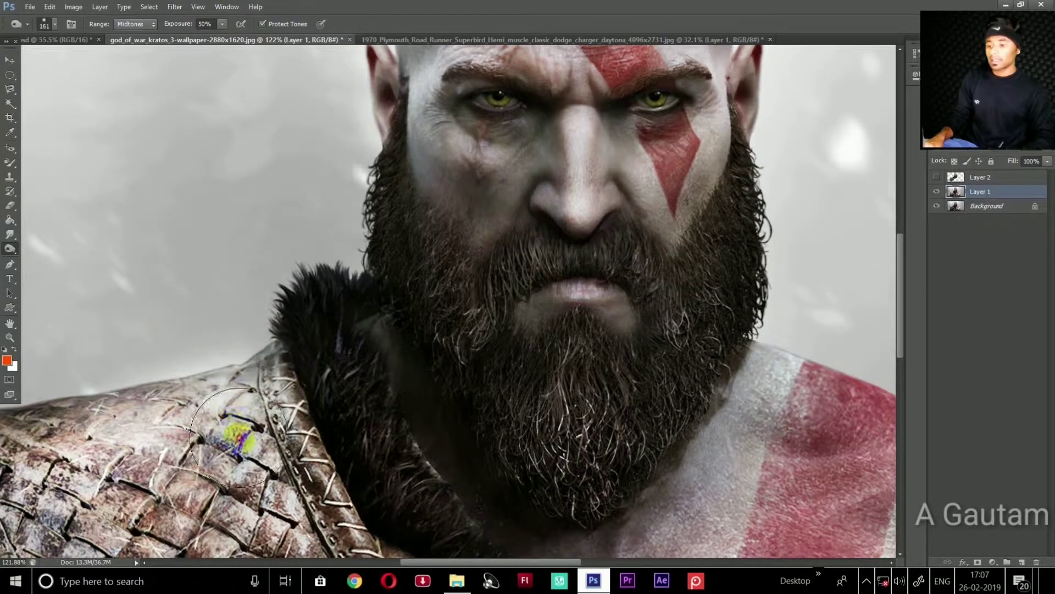
drag(164, 467, 267, 458)
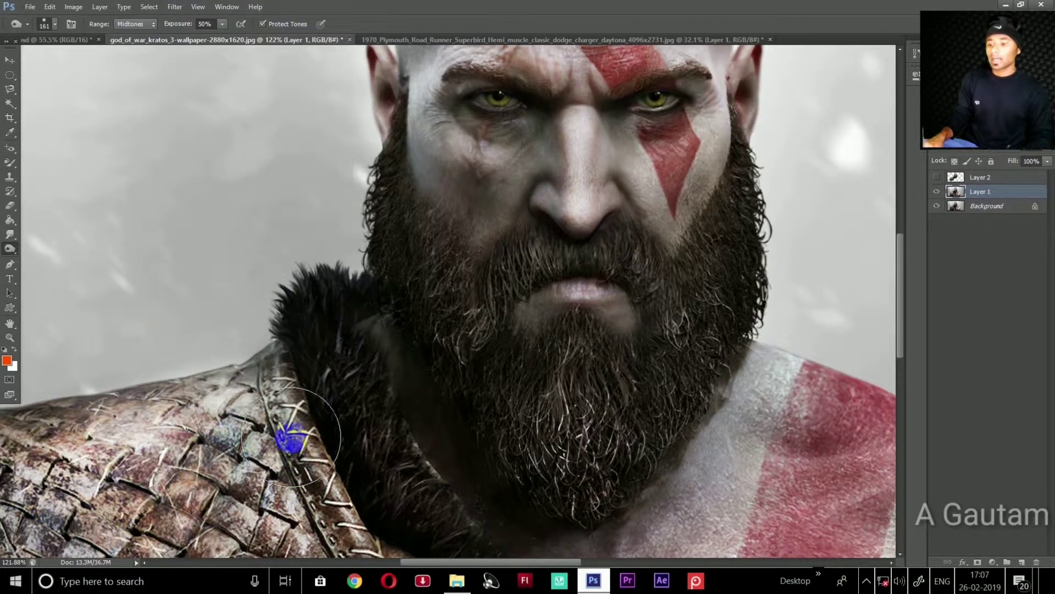
key(ctrl+0)
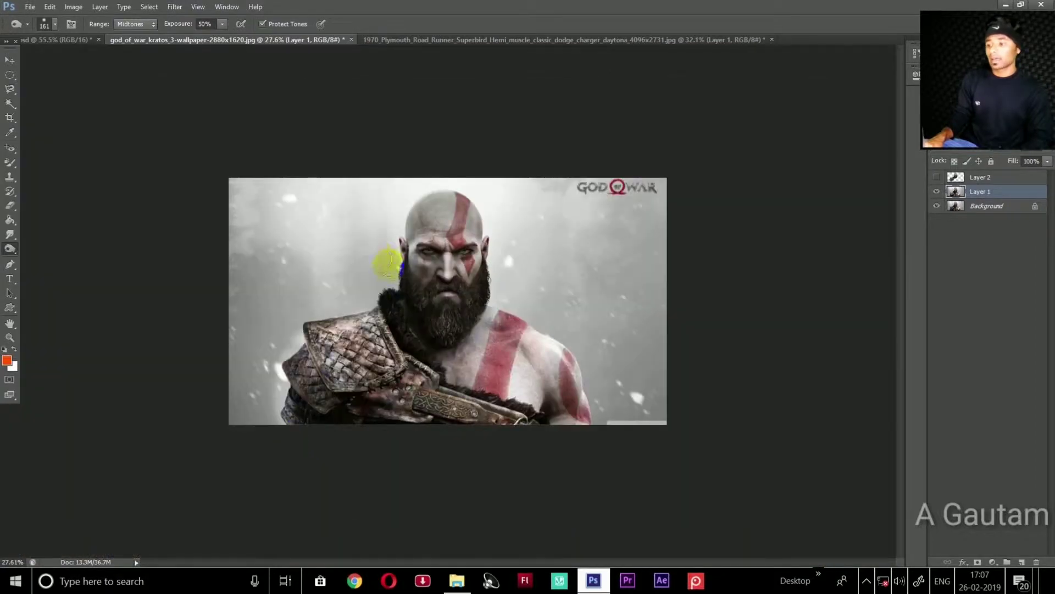
Darken the lower shoulder armour further with the Burn Tool
drag(342, 328, 345, 371)
drag(358, 323, 369, 382)
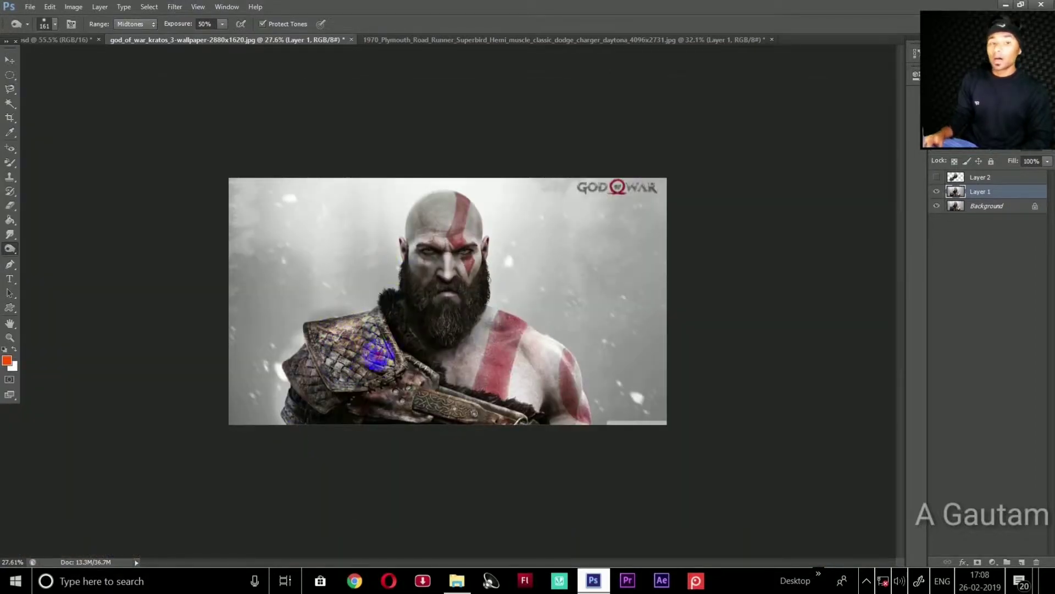
right_click(10, 249)
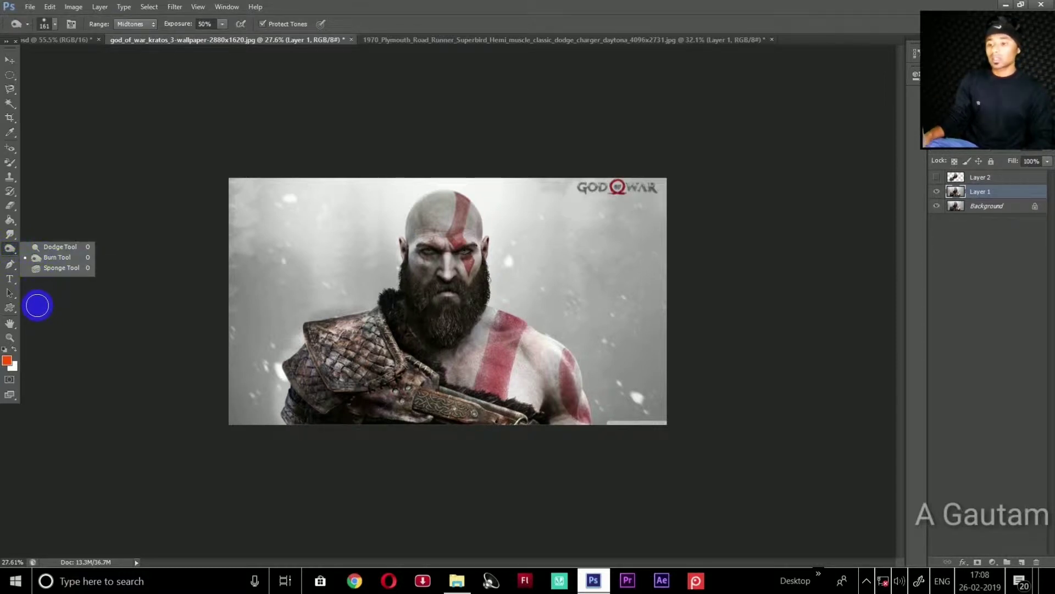
click(343, 259)
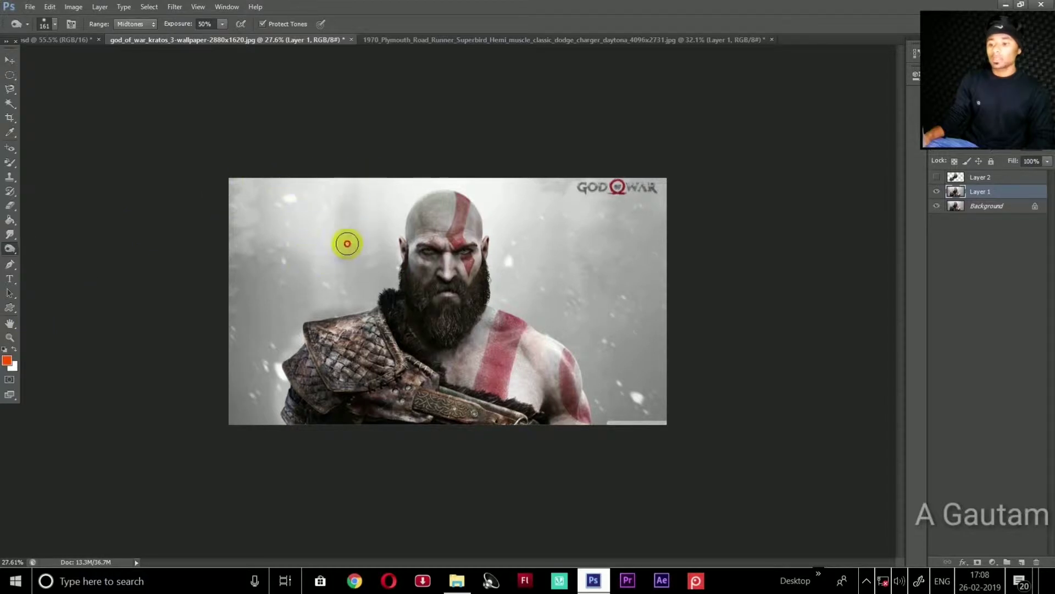
Burn the background around the head, the right cheek, neck, chest and beard darker
mouse_move(341, 246)
mouse_down()
mouse_move(365, 193)
mouse_move(385, 251)
mouse_up()
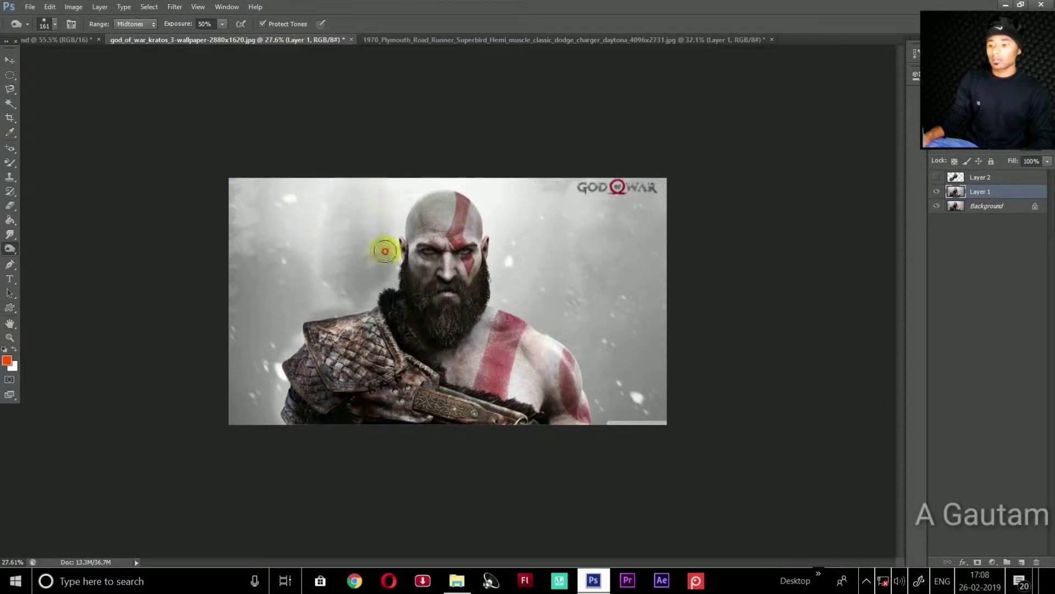
mouse_move(284, 326)
mouse_down()
mouse_move(275, 401)
mouse_move(229, 229)
mouse_move(255, 199)
mouse_move(300, 336)
mouse_move(317, 230)
mouse_up()
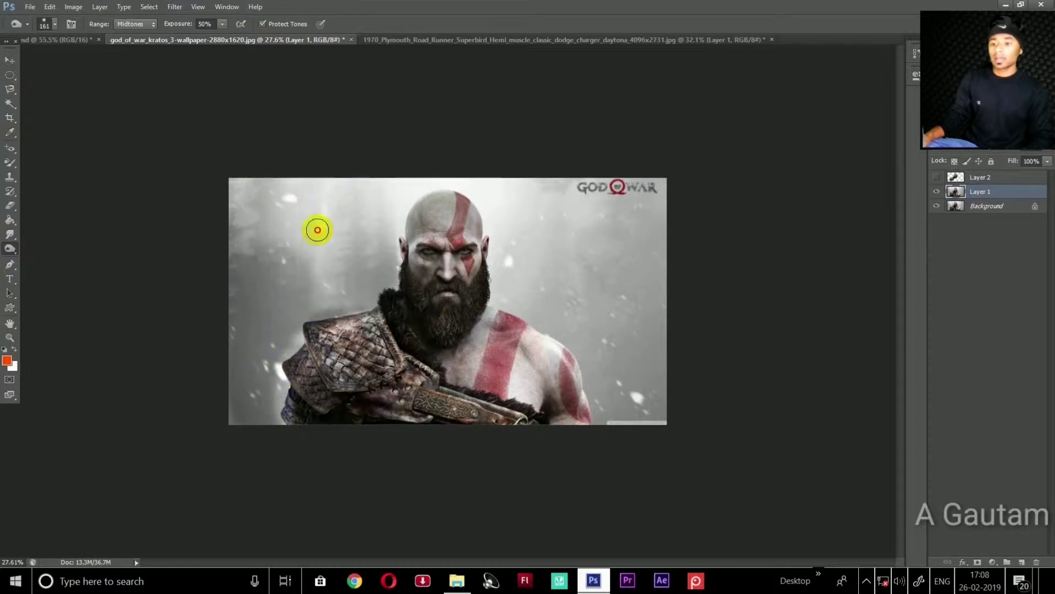
mouse_move(382, 251)
mouse_down()
mouse_move(412, 201)
mouse_move(445, 220)
mouse_move(434, 231)
mouse_move(489, 228)
mouse_move(415, 240)
mouse_up()
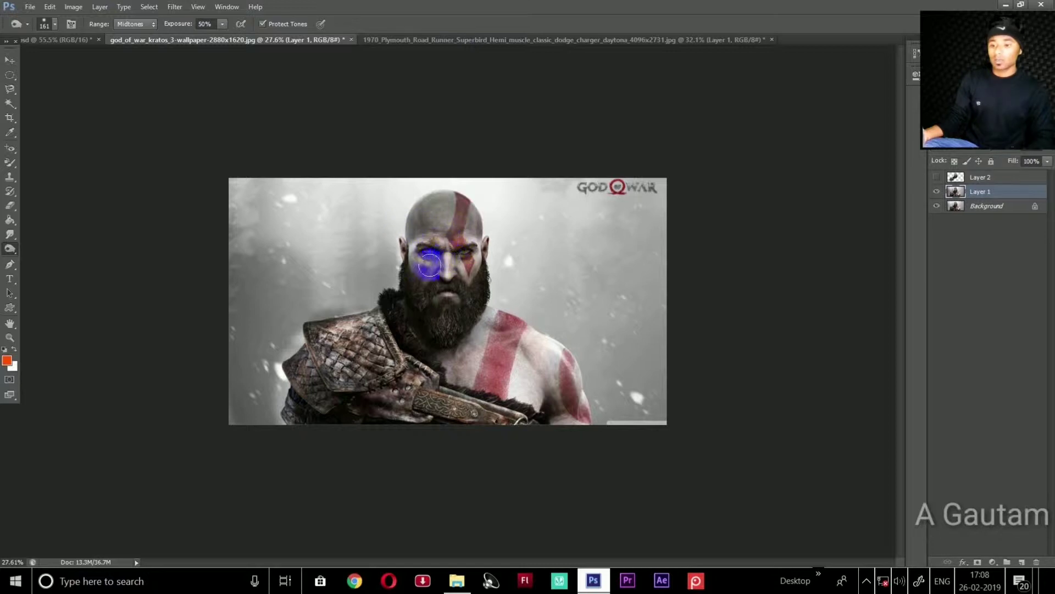
drag(428, 281, 471, 279)
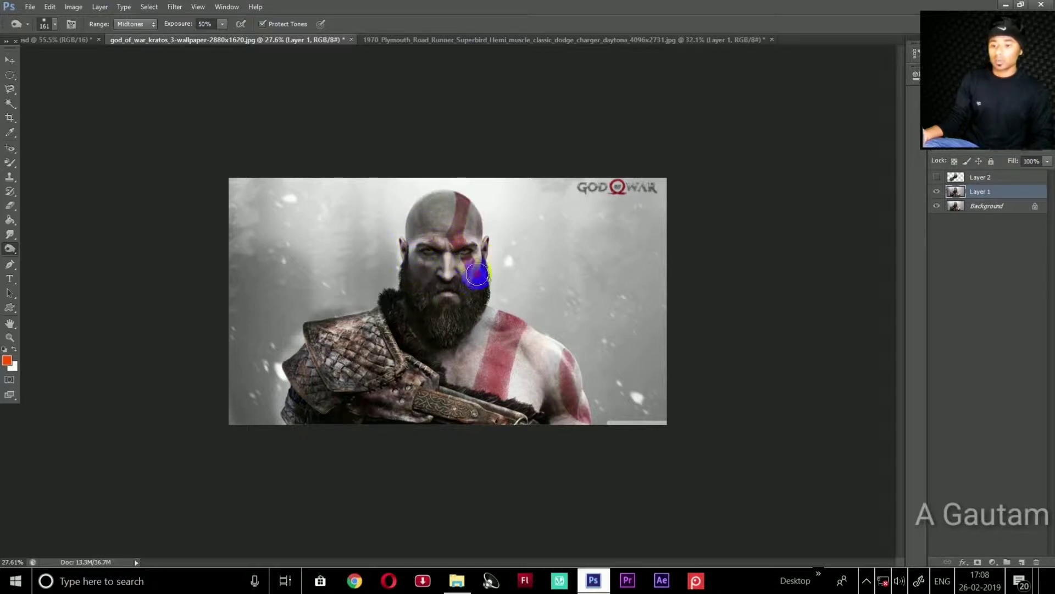
mouse_move(487, 318)
mouse_down()
mouse_move(471, 301)
mouse_move(431, 361)
mouse_move(454, 348)
mouse_move(451, 391)
mouse_move(471, 400)
mouse_up()
mouse_move(544, 360)
mouse_down()
mouse_move(536, 421)
mouse_move(543, 385)
mouse_up()
mouse_move(456, 328)
mouse_down()
mouse_move(420, 282)
mouse_move(367, 348)
mouse_move(443, 365)
mouse_up()
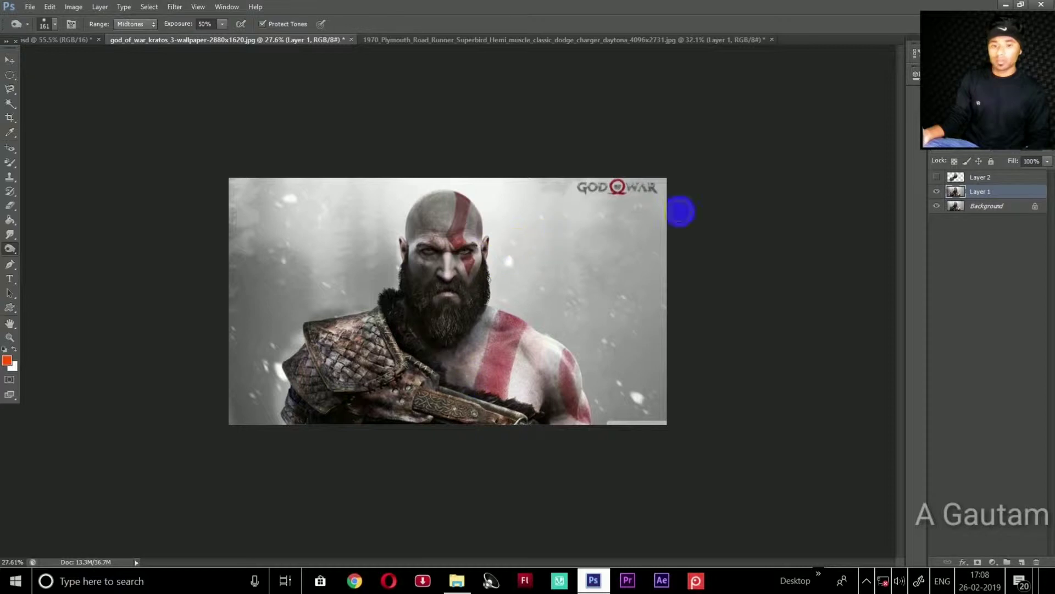
Toggle Layer 1 off and on to compare the burned result, leaving it visible
click(936, 193)
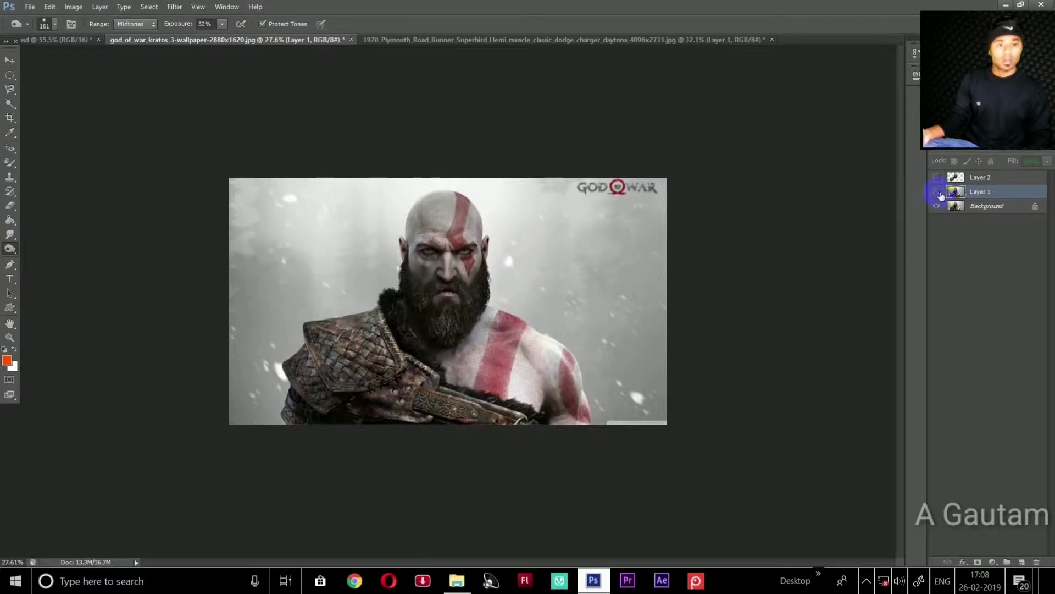
click(936, 193)
click(937, 192)
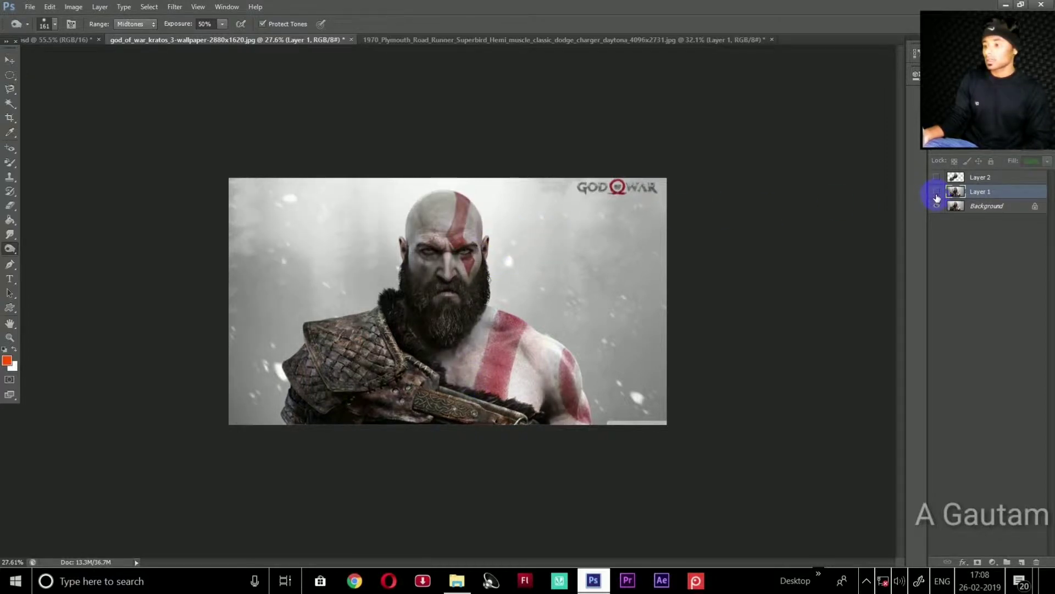
click(937, 193)
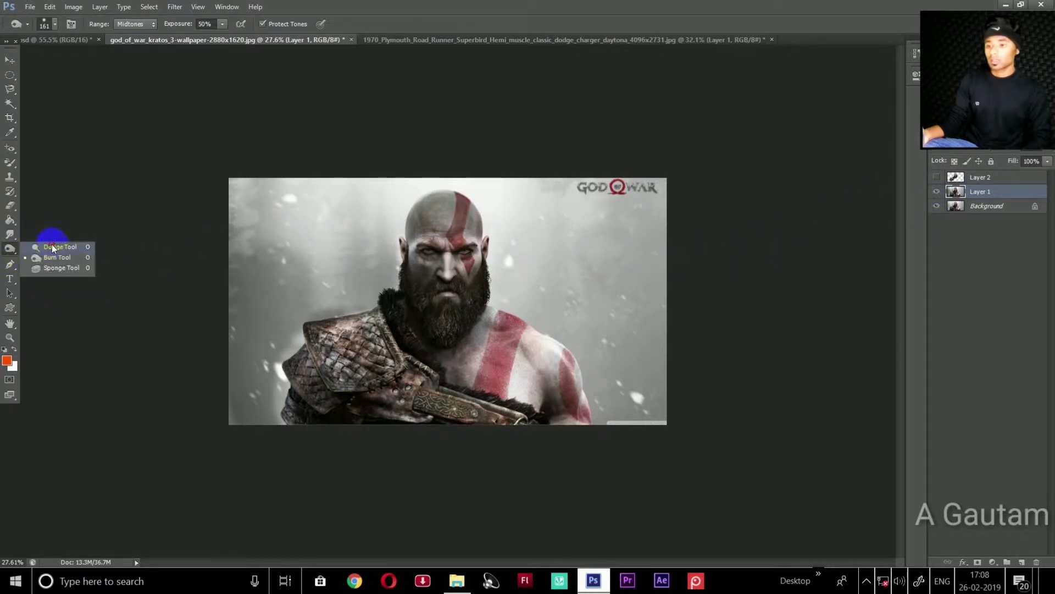
Dodge the top of Kratos's head, then burn his chest and left shoulder armour darker
drag(10, 254, 50, 245)
drag(416, 226, 423, 203)
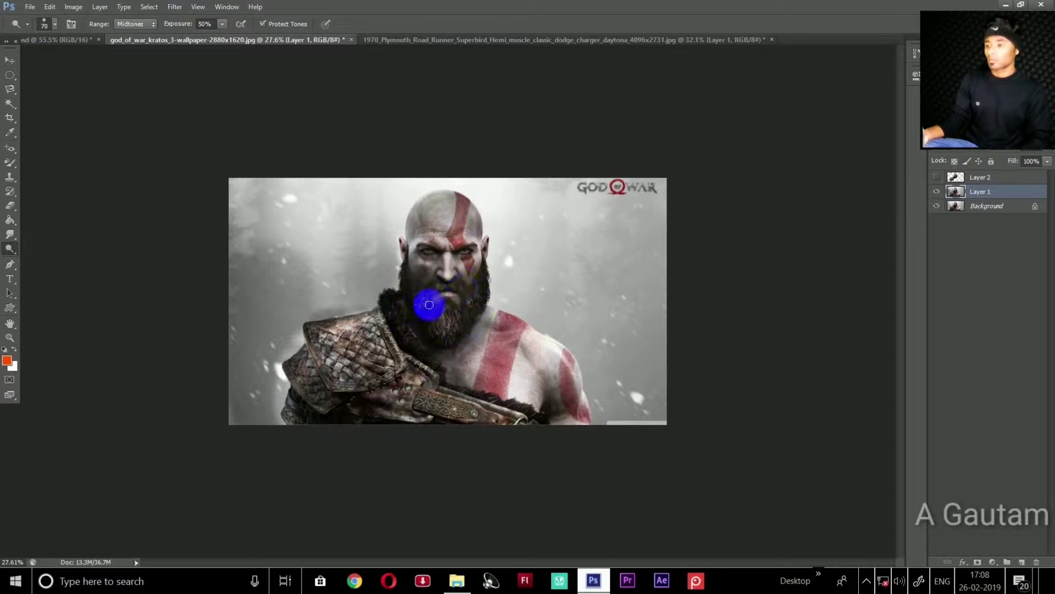
right_click(13, 250)
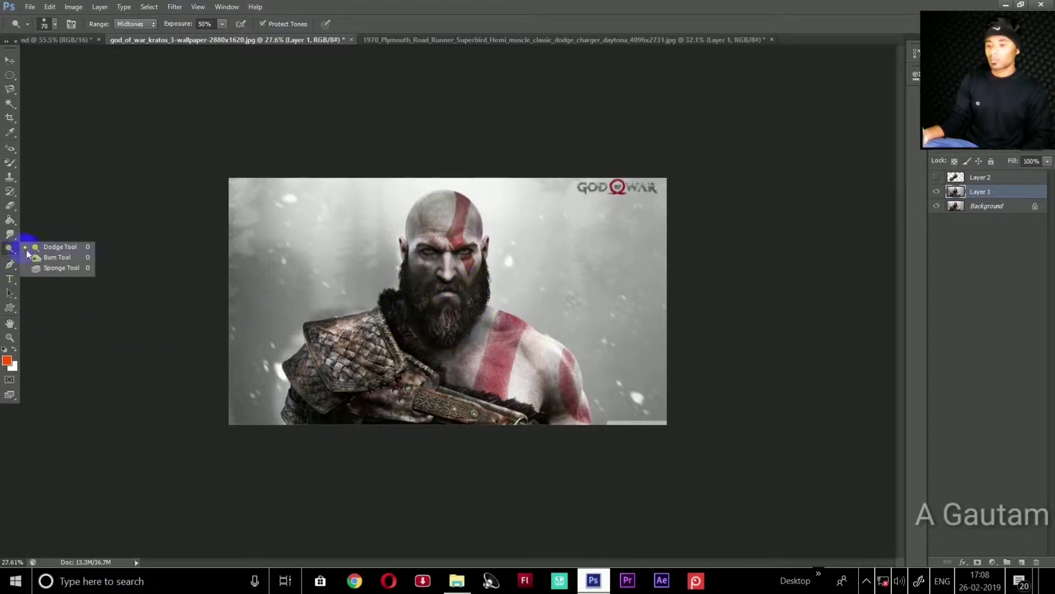
click(57, 257)
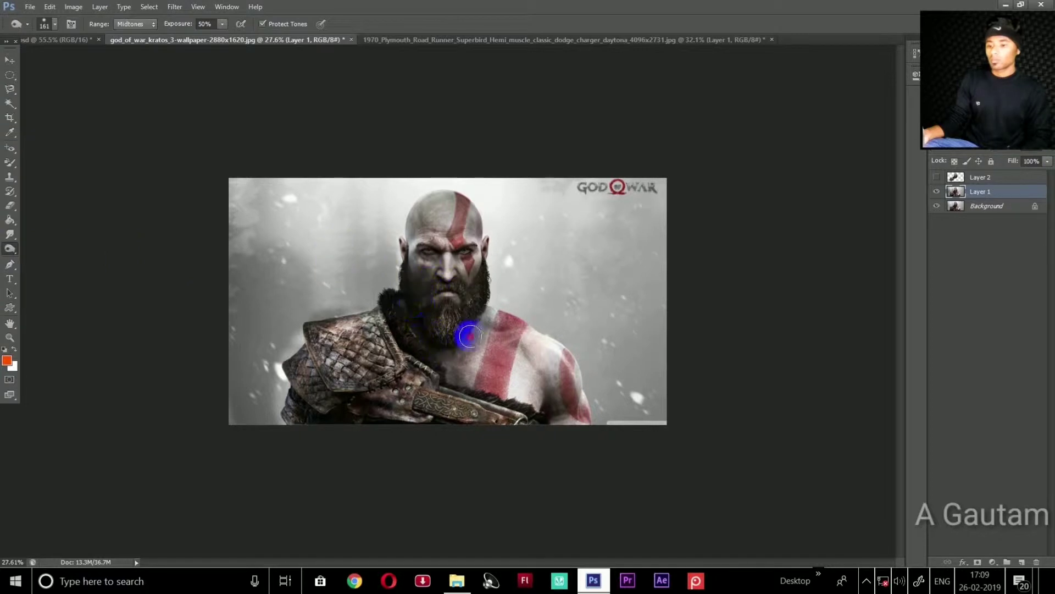
mouse_move(443, 368)
mouse_down()
mouse_move(452, 382)
mouse_move(429, 427)
mouse_move(424, 420)
mouse_move(487, 424)
mouse_move(474, 423)
mouse_up()
mouse_move(346, 410)
mouse_down()
mouse_move(377, 382)
mouse_move(321, 386)
mouse_move(329, 396)
mouse_move(302, 365)
mouse_up()
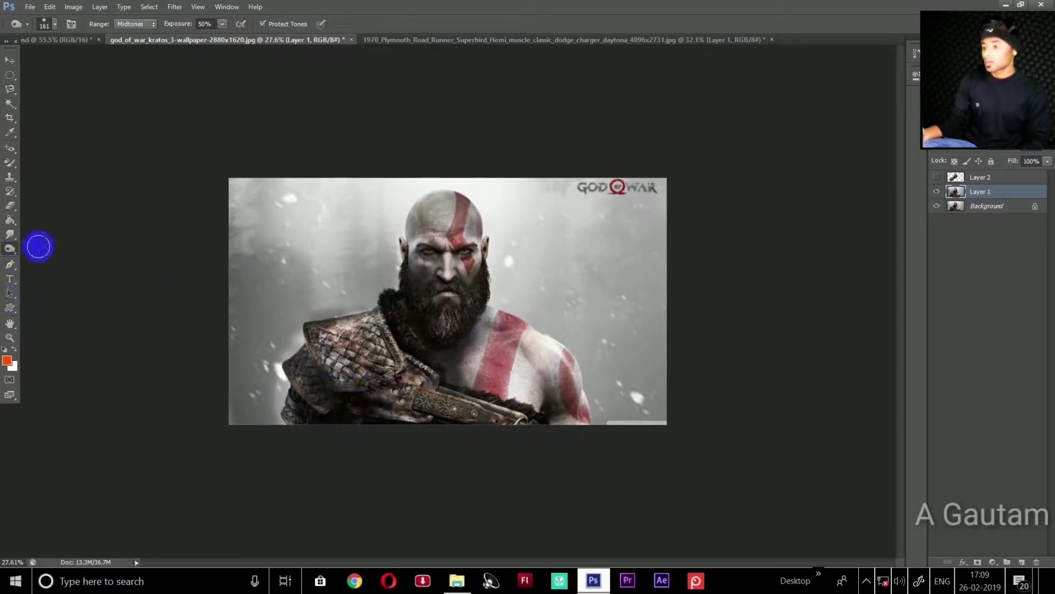
click(11, 253)
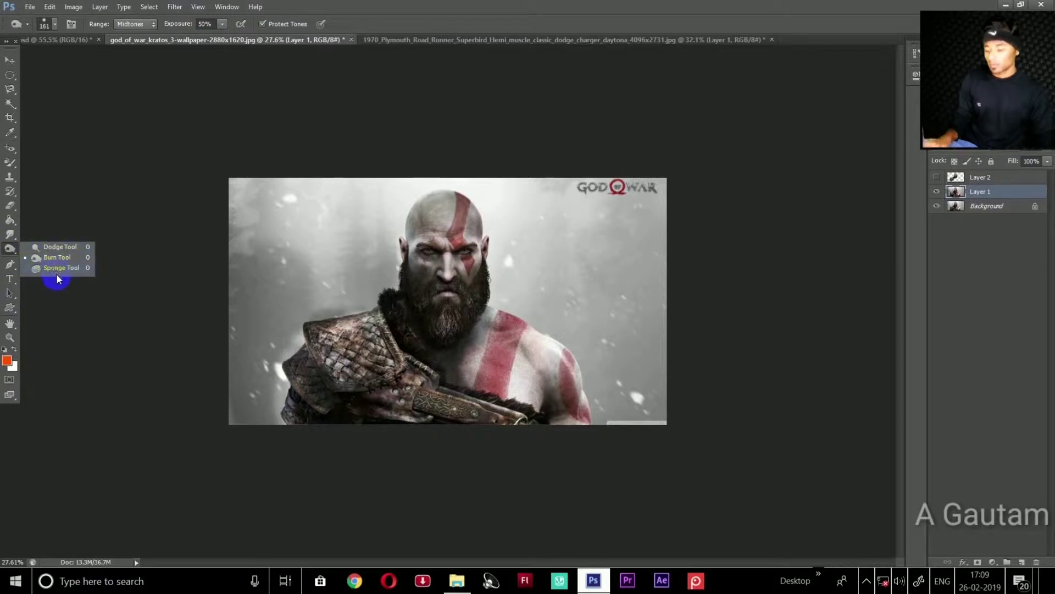
click(58, 272)
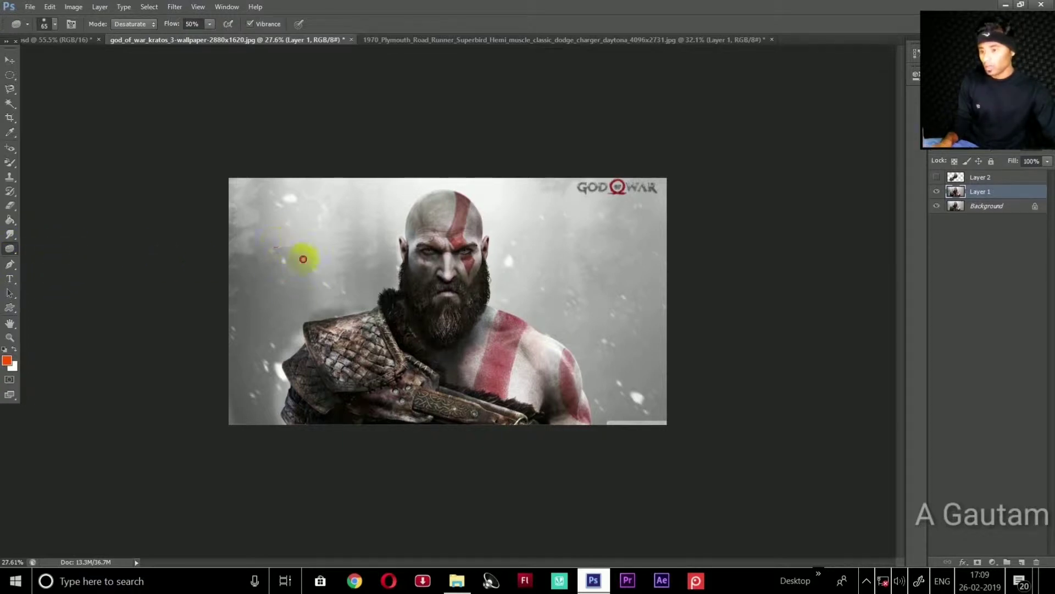
Zoom in and desaturate patches along the shoulder armour with the Sponge
drag(336, 324, 352, 327)
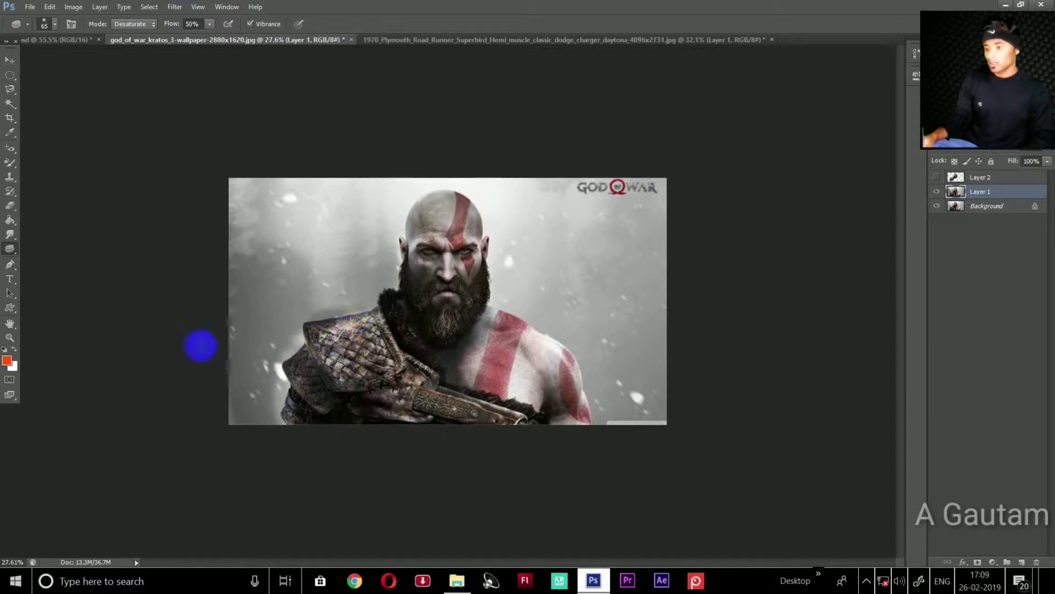
scroll(297, 304, up, 2)
scroll(308, 302, up, 2)
scroll(300, 316, up, 2)
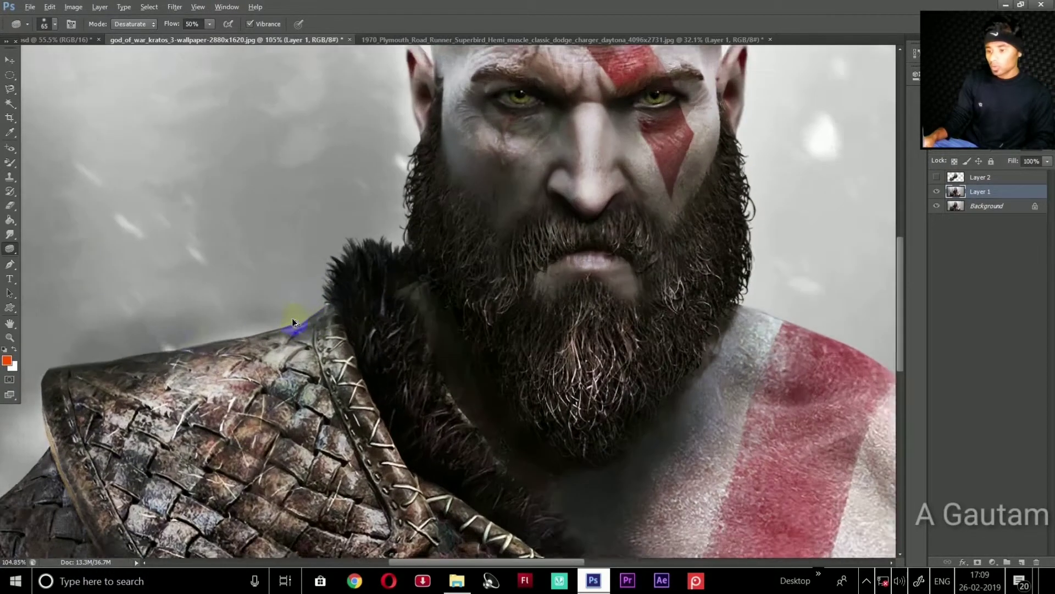
scroll(295, 317, up, 1)
click(233, 432)
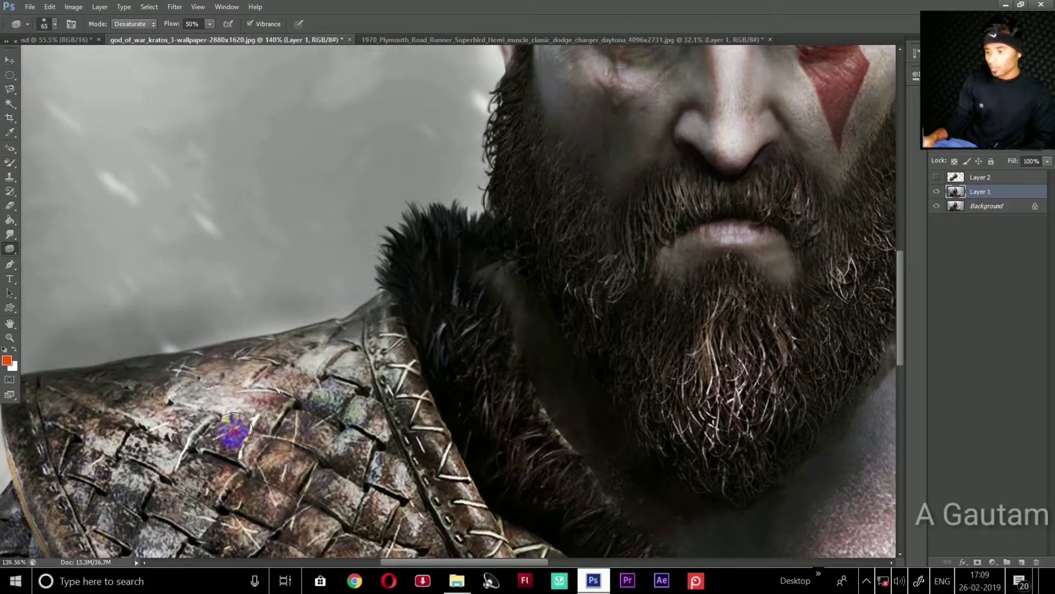
mouse_move(213, 379)
mouse_down()
mouse_move(241, 400)
mouse_move(300, 359)
mouse_up()
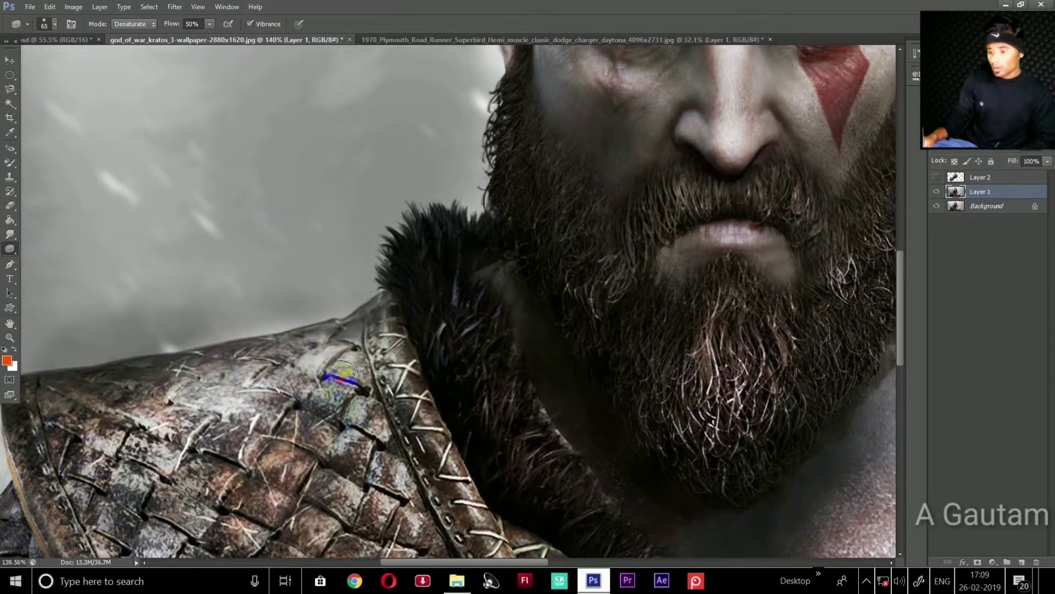
mouse_move(194, 430)
mouse_down()
mouse_move(170, 379)
mouse_move(132, 383)
mouse_move(76, 479)
mouse_up()
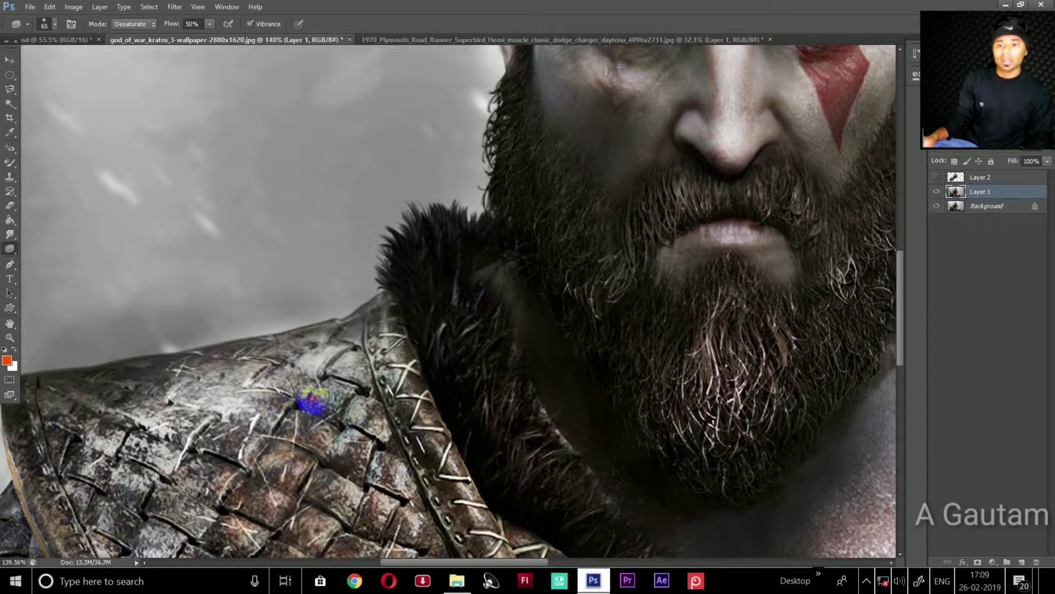
Desaturate the nose bridge, red war paint, cheek, brow and forehead
mouse_move(377, 379)
mouse_down()
mouse_move(691, 104)
mouse_move(738, 153)
mouse_up()
click(719, 57)
drag(720, 57, 716, 112)
mouse_move(821, 113)
mouse_down()
mouse_move(832, 146)
mouse_move(830, 51)
mouse_move(896, 252)
mouse_move(896, 225)
mouse_move(845, 244)
mouse_move(770, 149)
mouse_move(787, 96)
mouse_move(728, 109)
mouse_move(768, 160)
mouse_move(778, 69)
mouse_move(618, 160)
mouse_move(598, 131)
mouse_up()
mouse_move(573, 232)
mouse_down()
mouse_move(671, 252)
mouse_move(724, 207)
mouse_move(659, 152)
mouse_move(688, 134)
mouse_up()
mouse_move(734, 101)
mouse_down()
mouse_move(749, 170)
mouse_move(766, 170)
mouse_move(785, 109)
mouse_move(801, 177)
mouse_move(813, 157)
mouse_move(779, 139)
mouse_move(829, 160)
mouse_move(773, 154)
mouse_move(784, 165)
mouse_up()
Toggle Layer 1 to compare the desaturation with the original and view the whole wallpaper
scroll(683, 246, right, 1)
scroll(683, 246, down, 5)
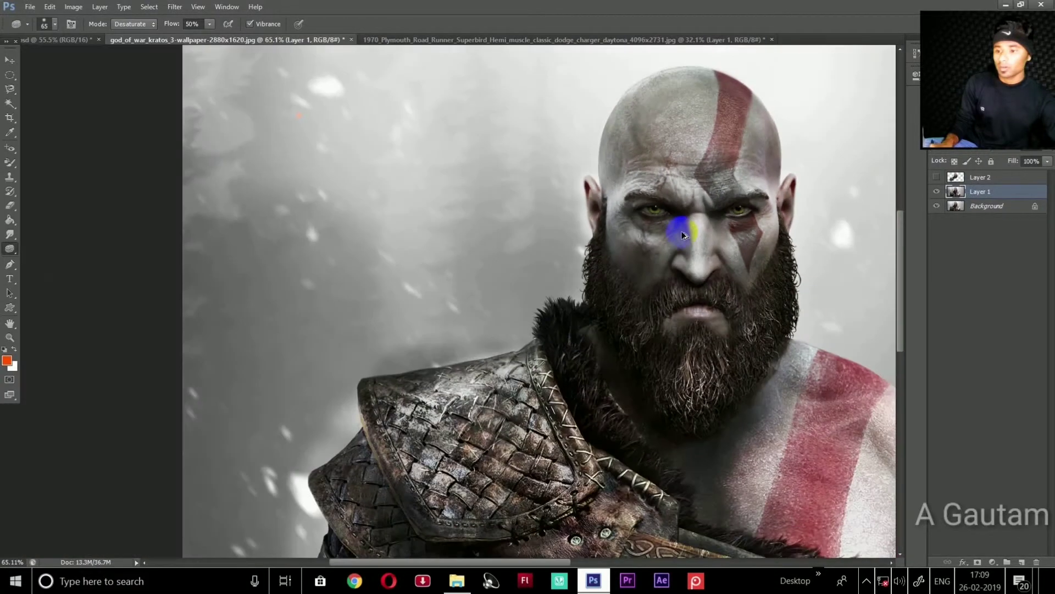
click(936, 193)
click(937, 192)
click(936, 193)
click(936, 193)
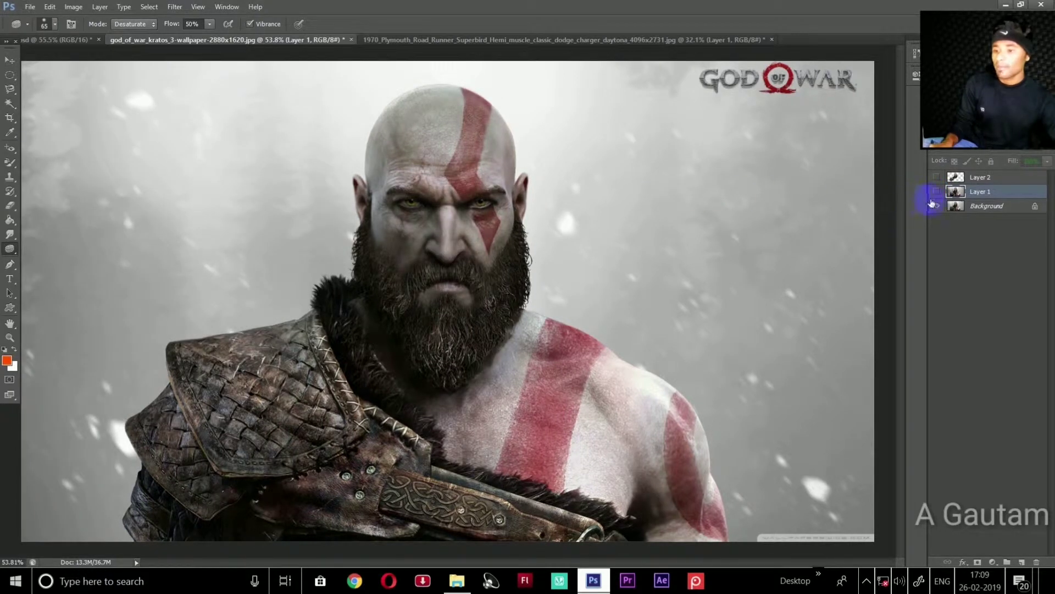
click(936, 192)
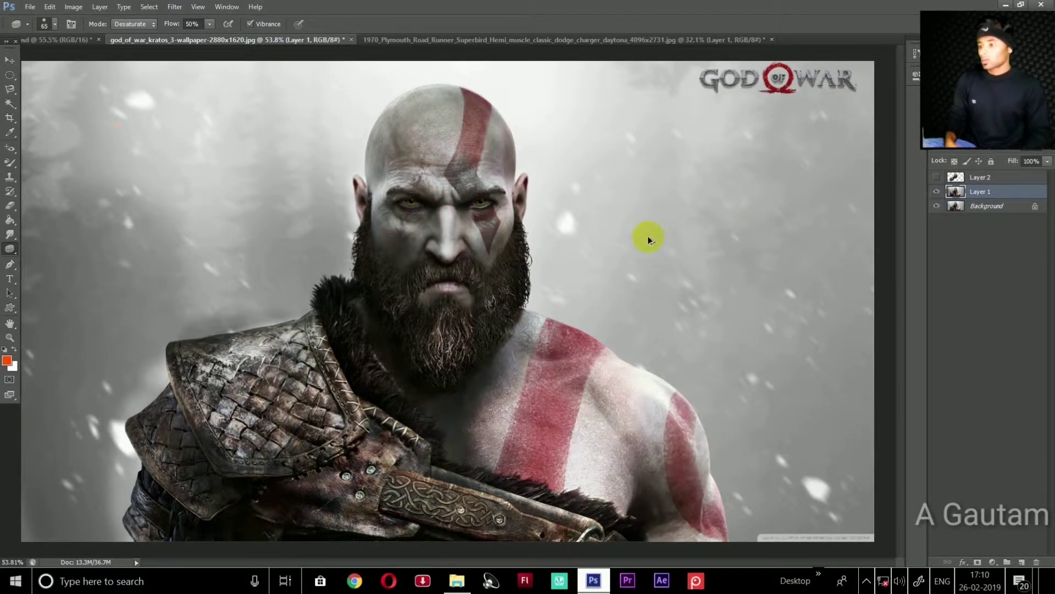
scroll(632, 239, down, 3)
scroll(373, 262, up, 1)
scroll(375, 265, up, 1)
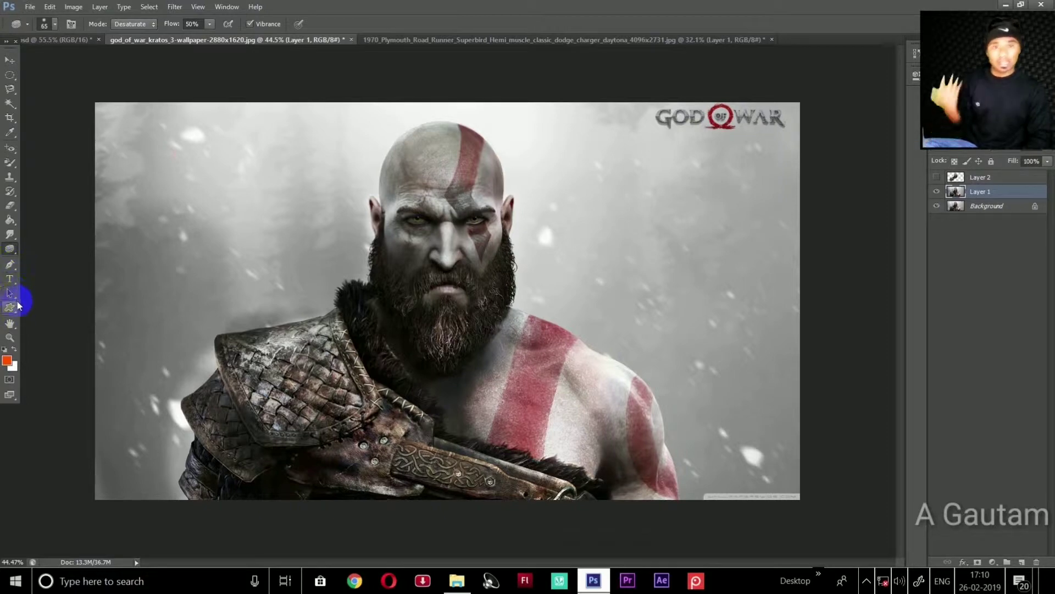
Place a series of Pen tool anchor points around Kratos's head
click(9, 264)
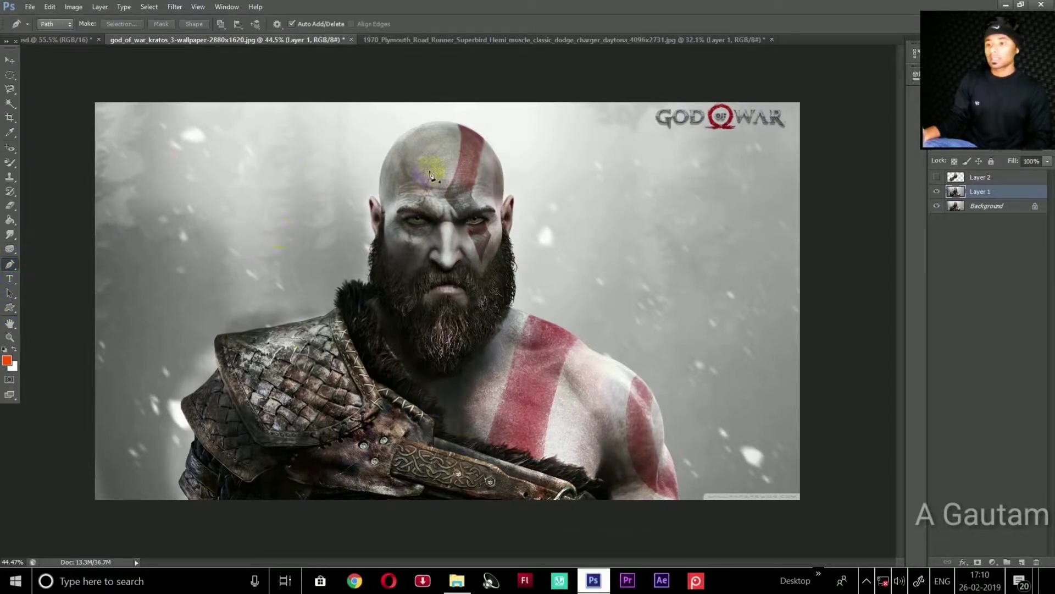
click(391, 152)
click(391, 181)
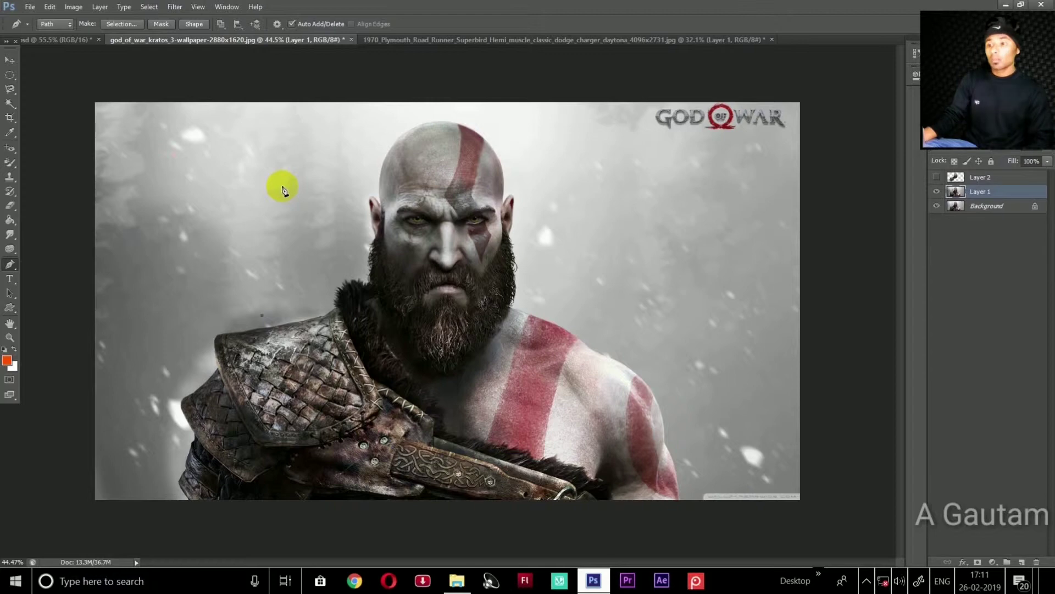
click(394, 174)
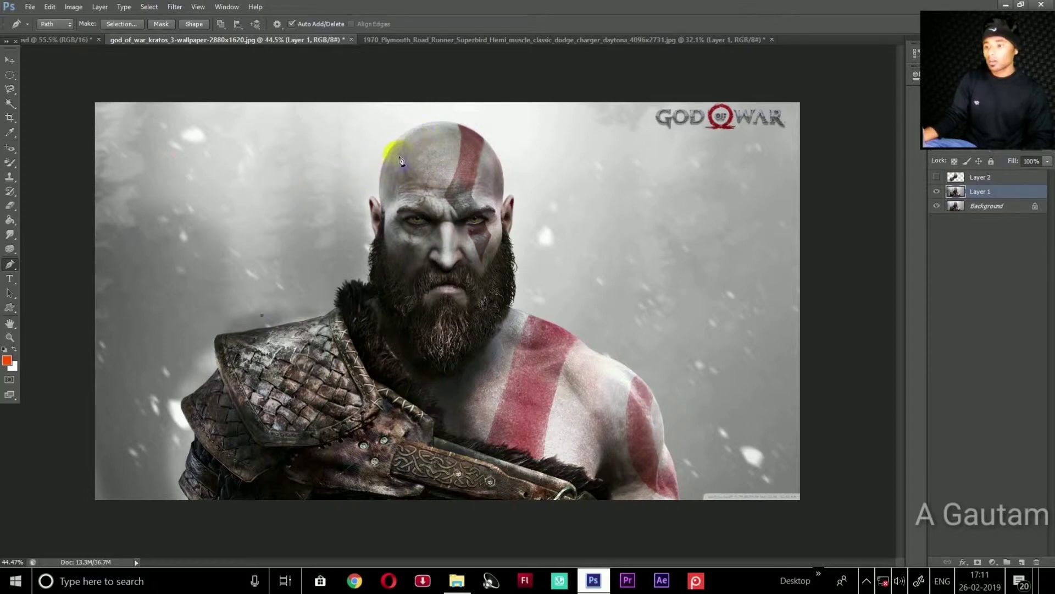
click(384, 174)
click(396, 141)
click(378, 217)
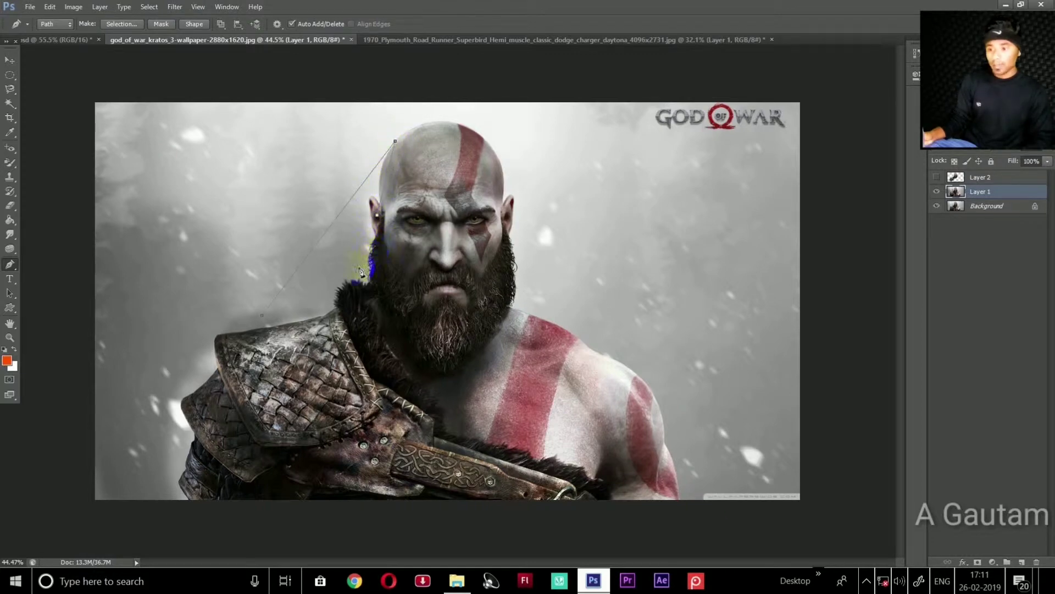
click(412, 219)
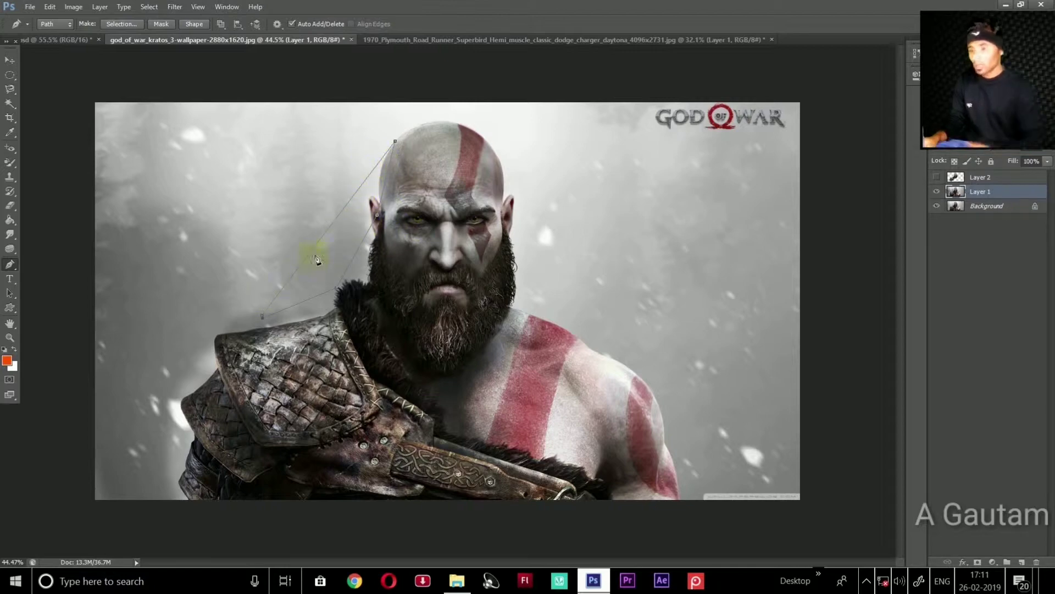
Convert that path to a selection and discard it, then start a new anchor atop the head
key(ctrl+Return)
key(ctrl+d)
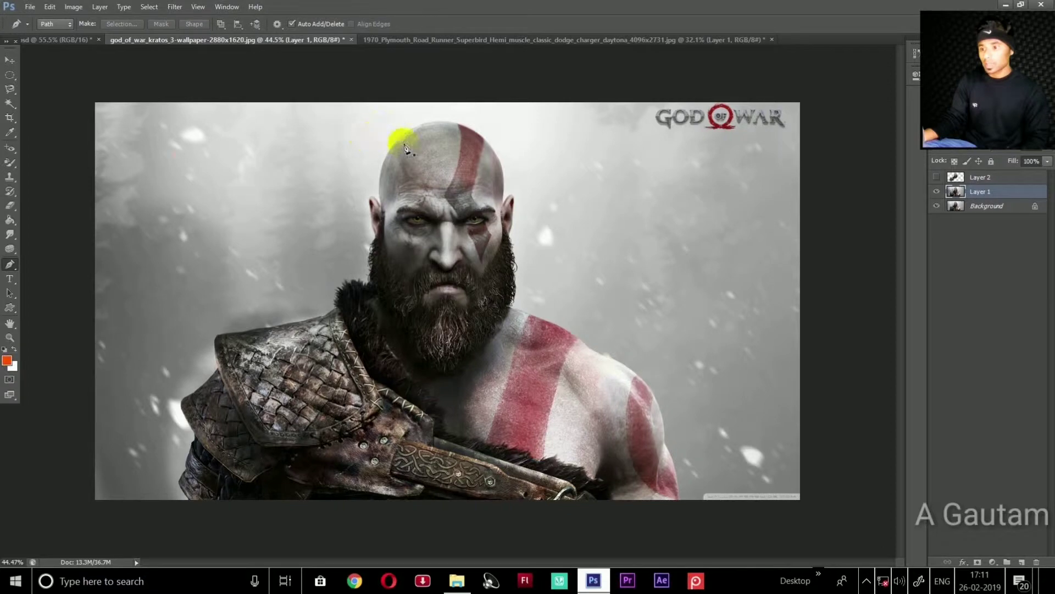
click(402, 135)
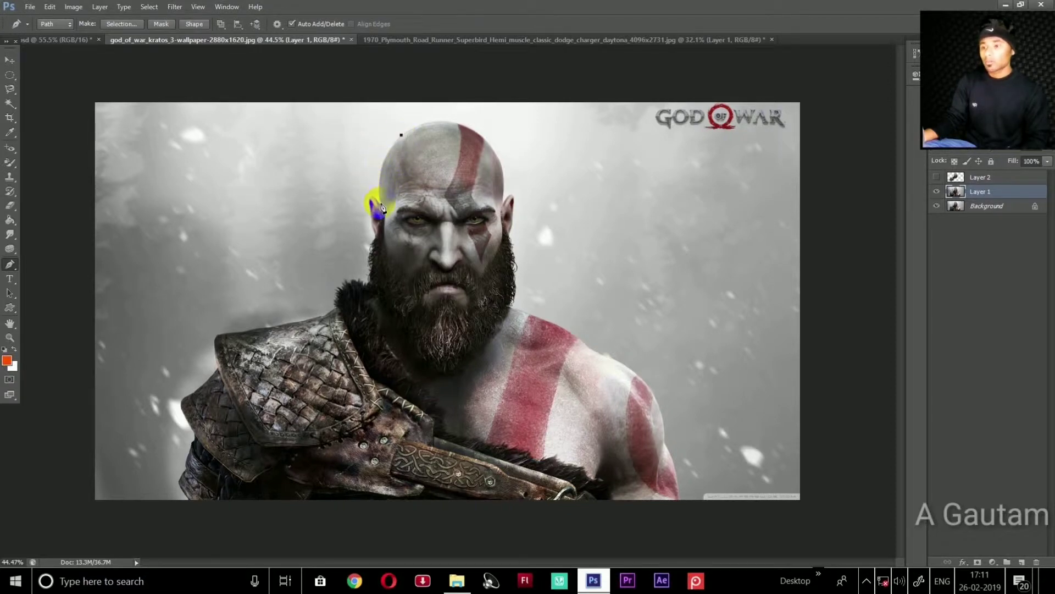
right_click(396, 219)
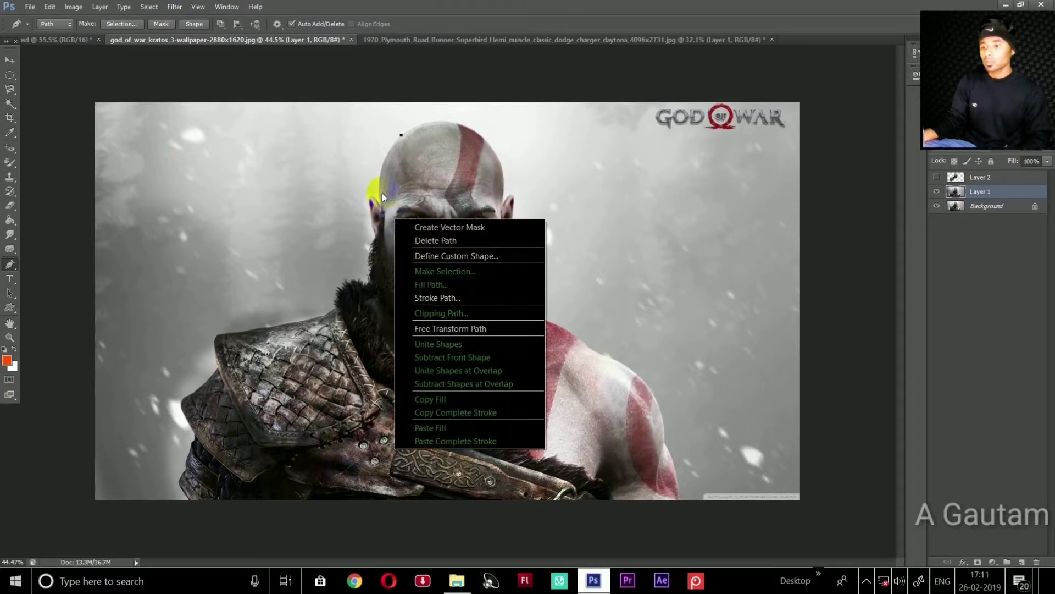
Trace curved path segments down the side of the head to the bottom of the beard
click(397, 136)
drag(381, 207, 389, 259)
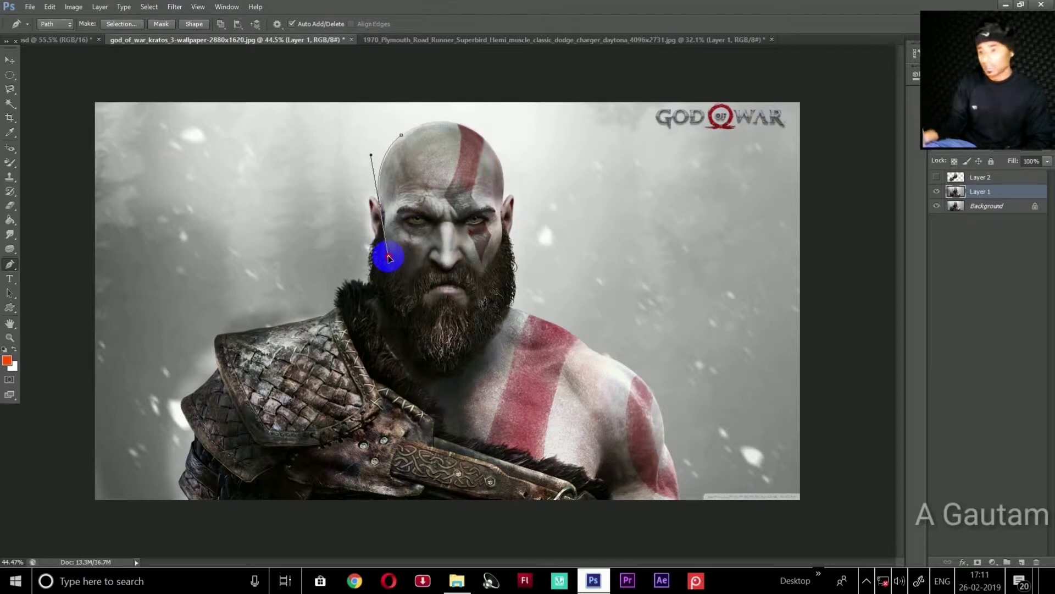
drag(388, 259, 387, 257)
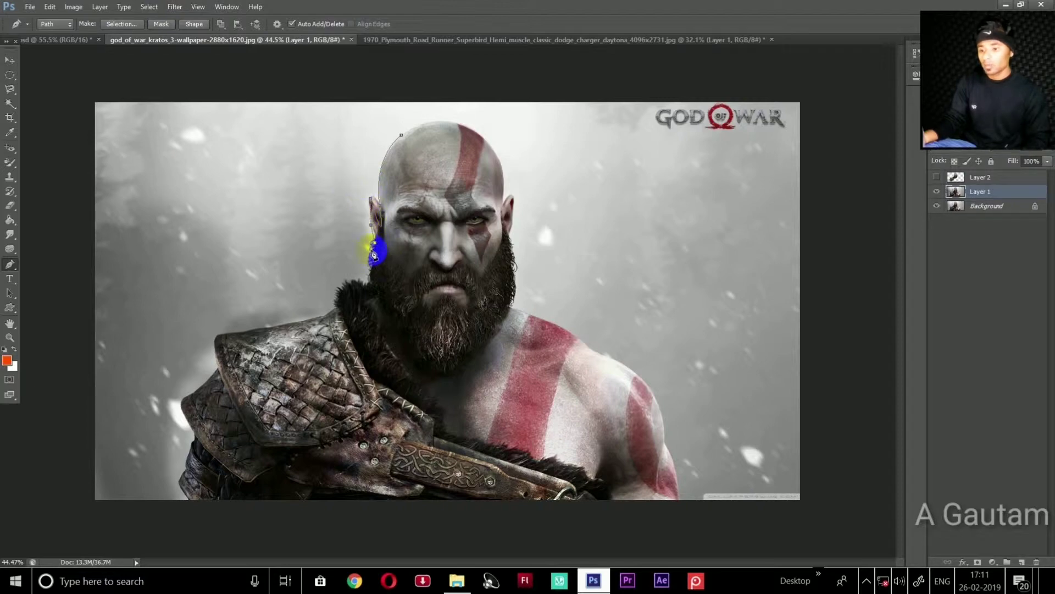
click(386, 299)
click(436, 379)
drag(436, 378, 453, 378)
Carry the path up the beard's right side and over the scalp to close it, then zoom in
click(494, 337)
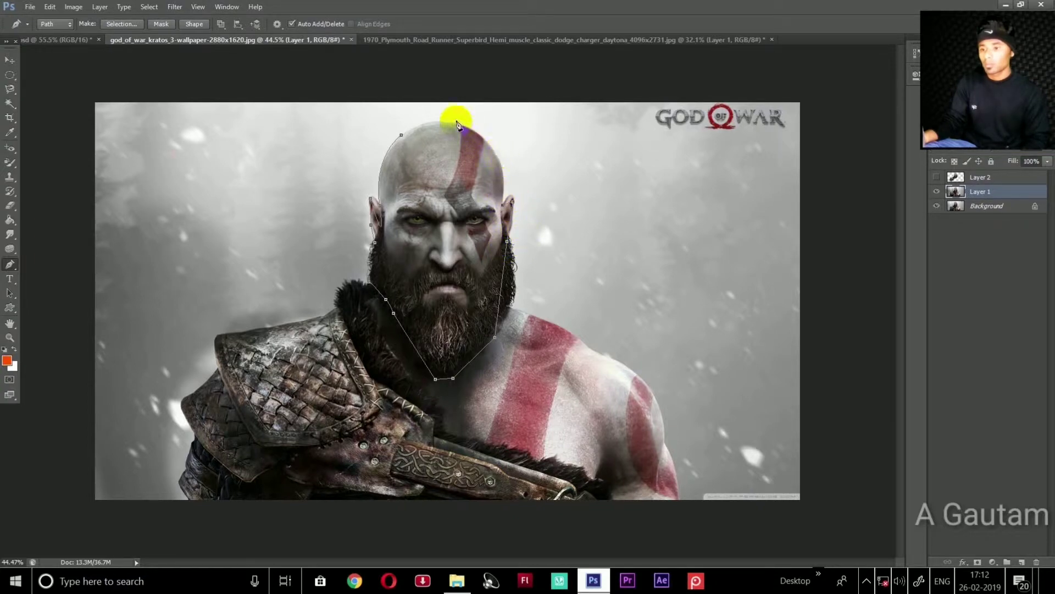
drag(442, 123, 363, 117)
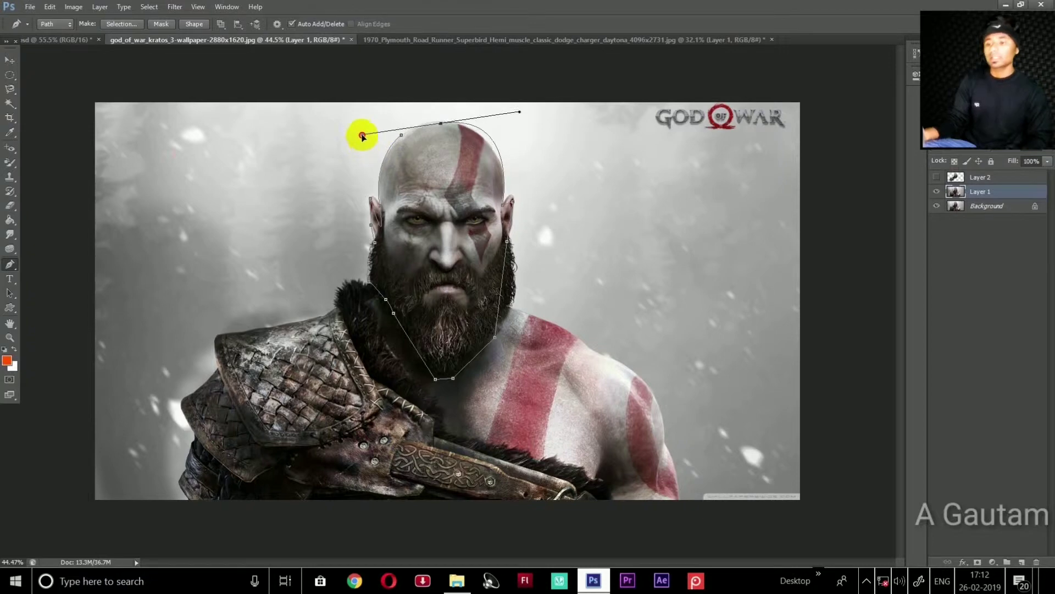
drag(401, 135, 403, 141)
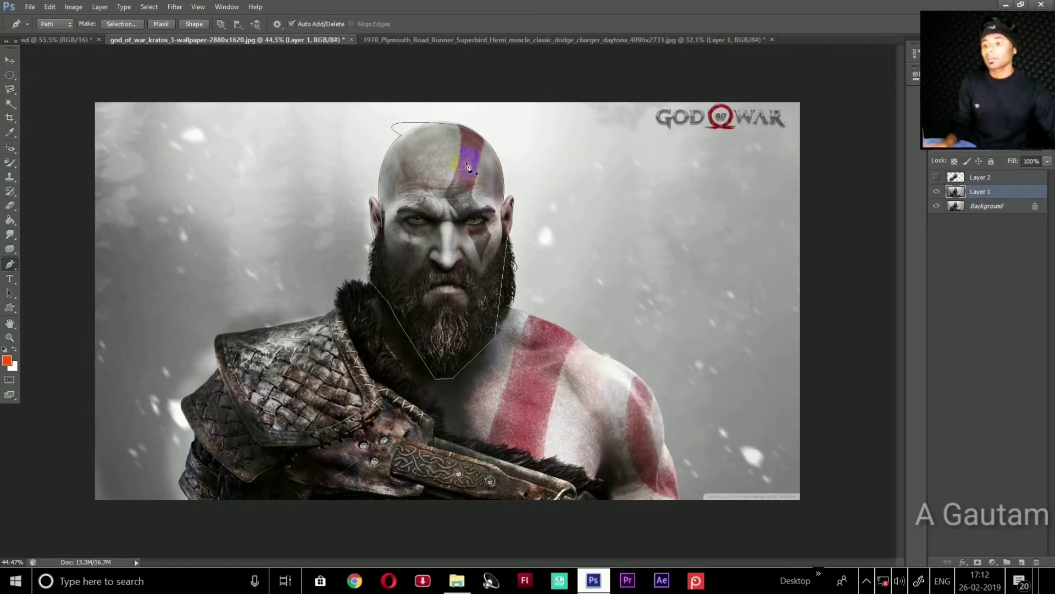
drag(374, 154, 391, 160)
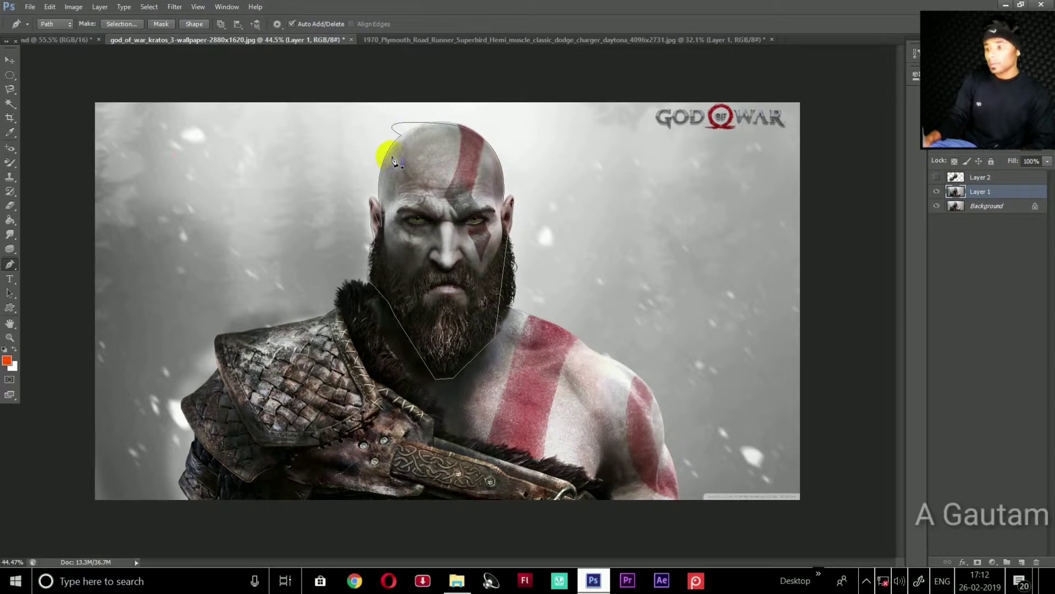
scroll(394, 161, up, 1)
scroll(396, 160, up, 1)
scroll(399, 160, up, 1)
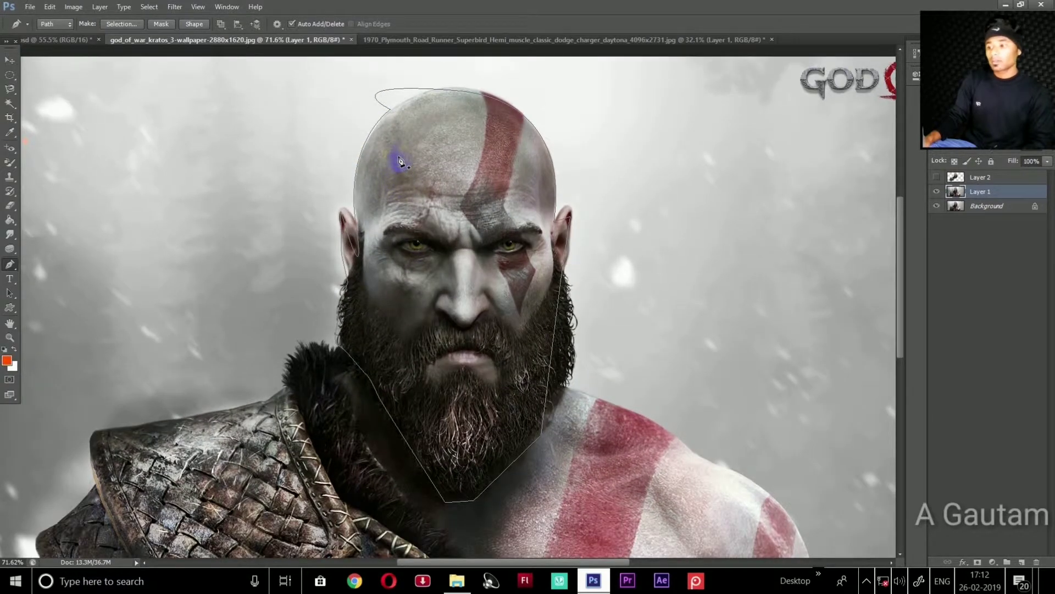
Select the whole head outline path and nudge it up slightly
click(10, 297)
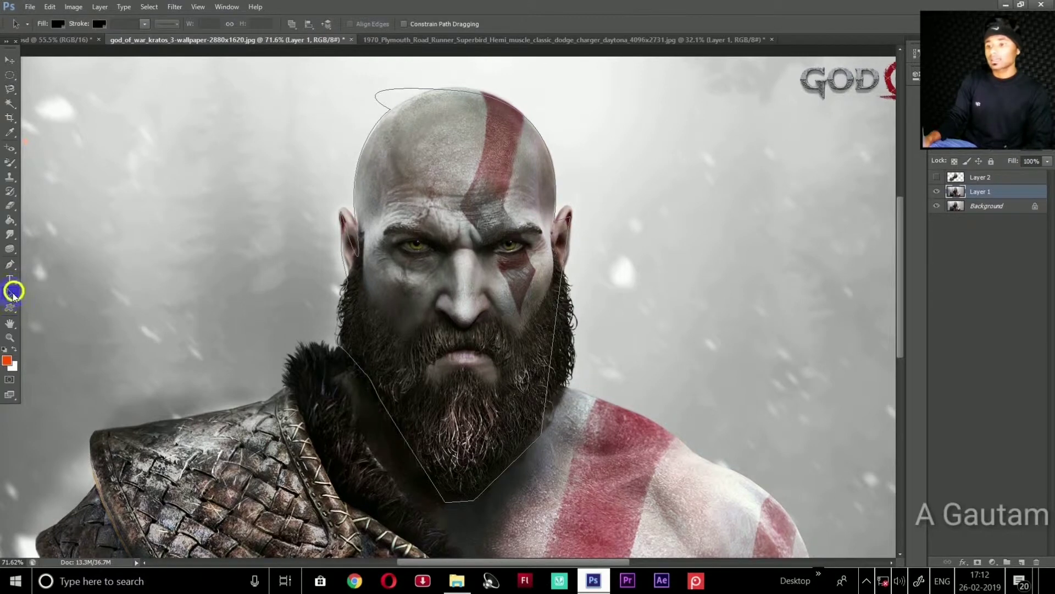
right_click(13, 294)
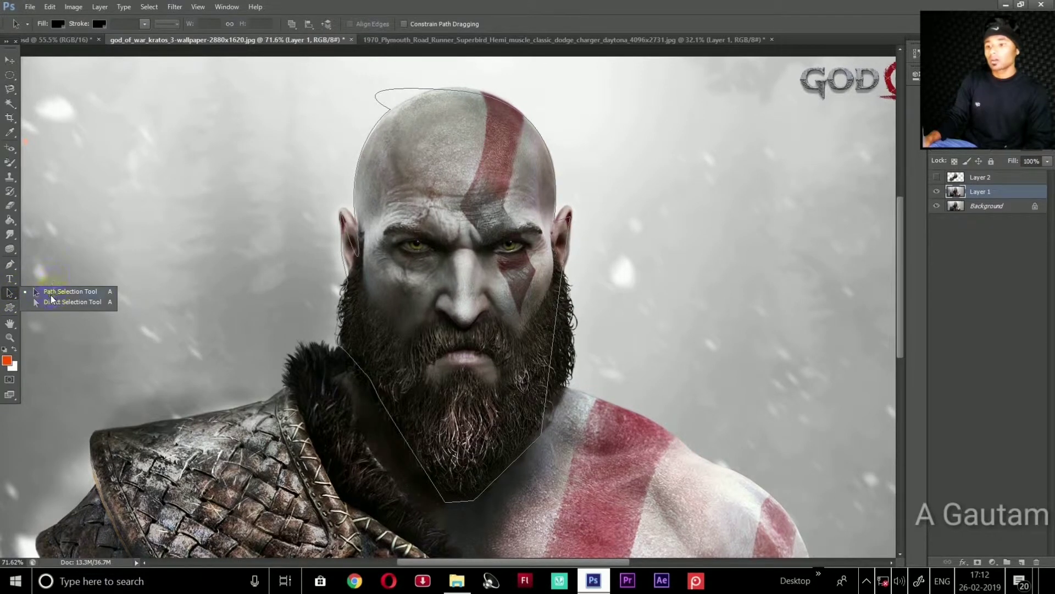
click(379, 99)
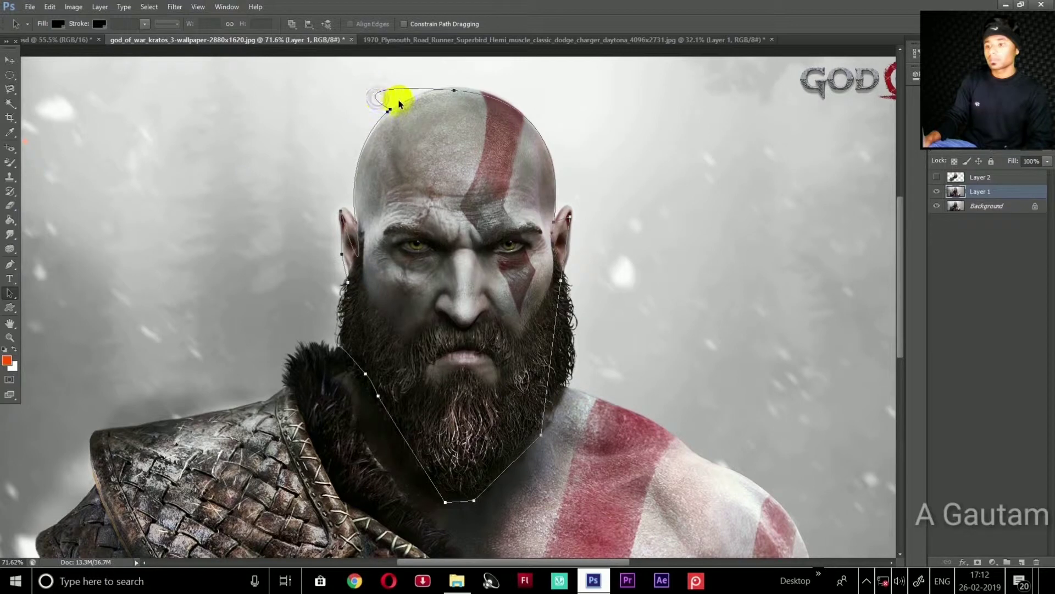
drag(389, 110, 385, 105)
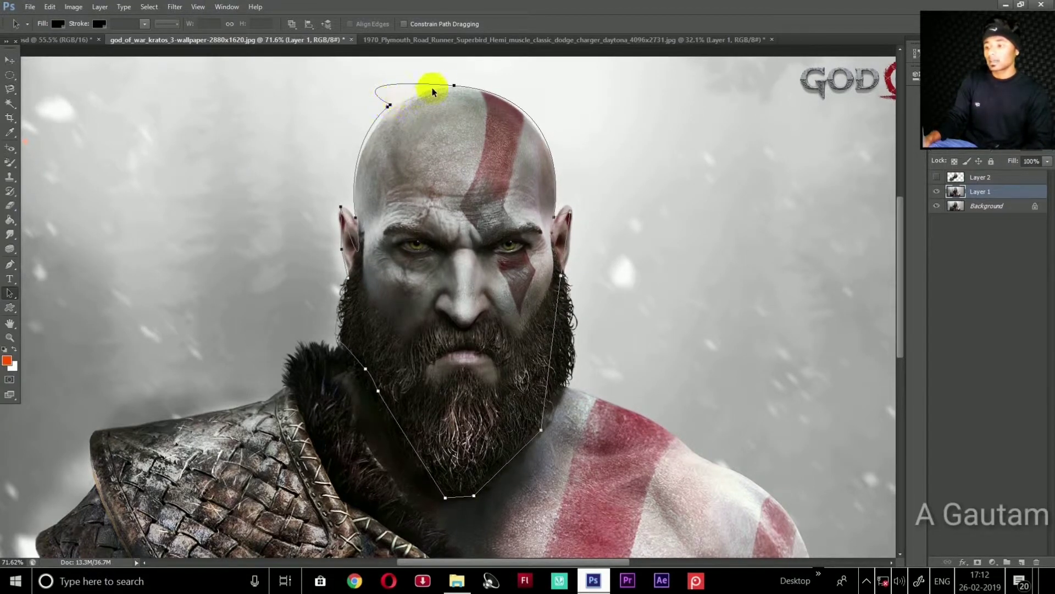
Adjust path anchors and curves to follow the top of the skull and both ears
click(10, 295)
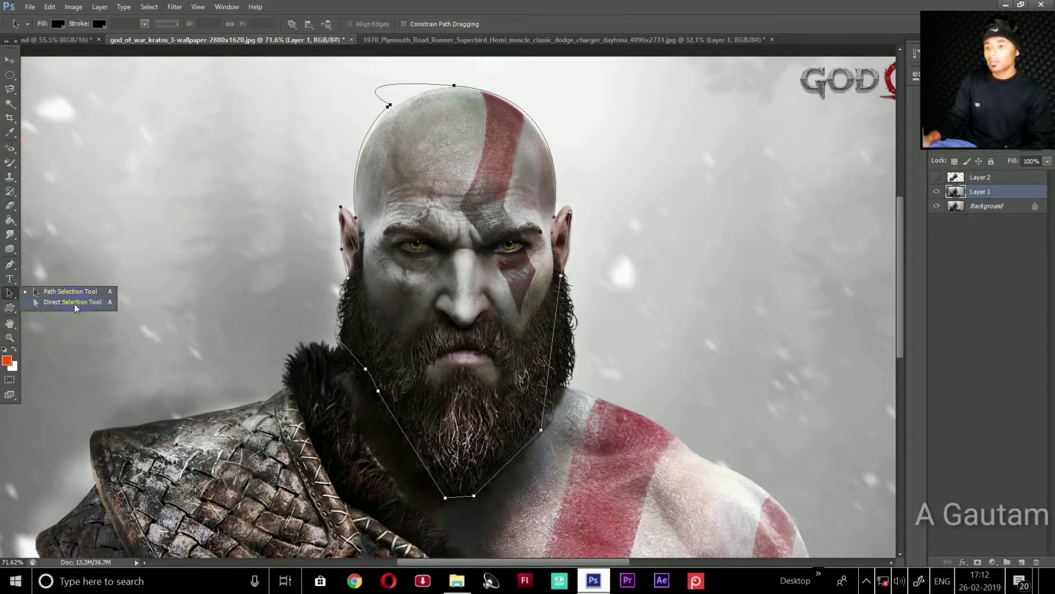
click(74, 304)
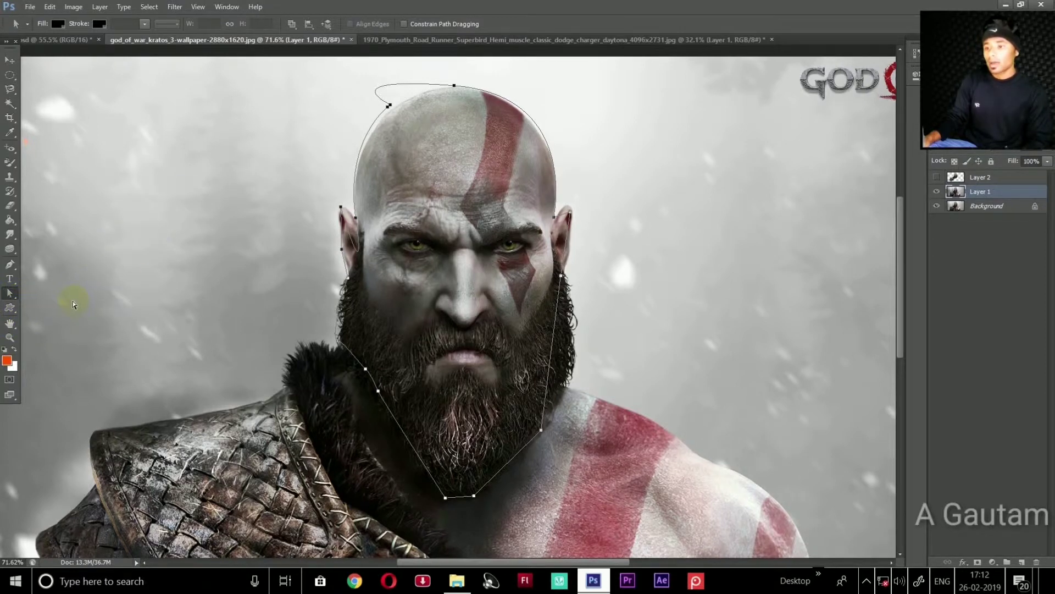
click(389, 106)
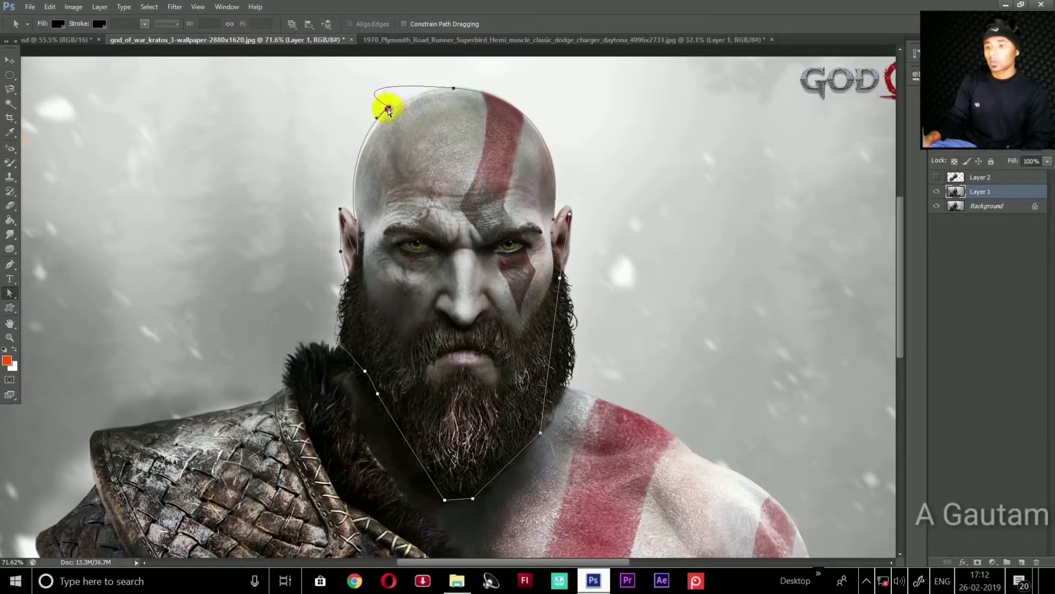
mouse_move(389, 107)
mouse_down()
mouse_move(381, 102)
mouse_move(388, 108)
mouse_up()
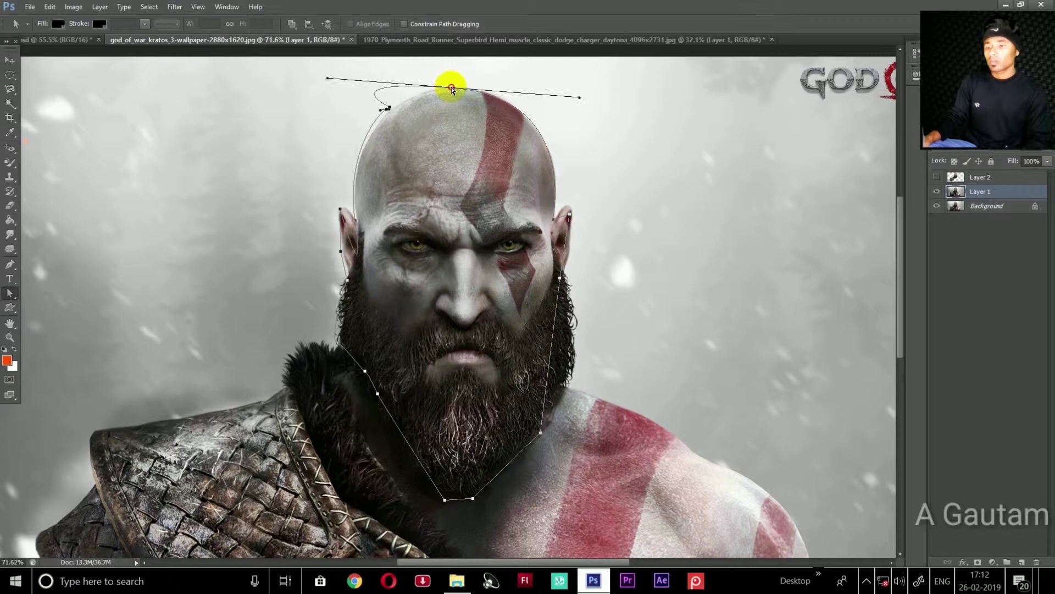
drag(327, 78, 414, 86)
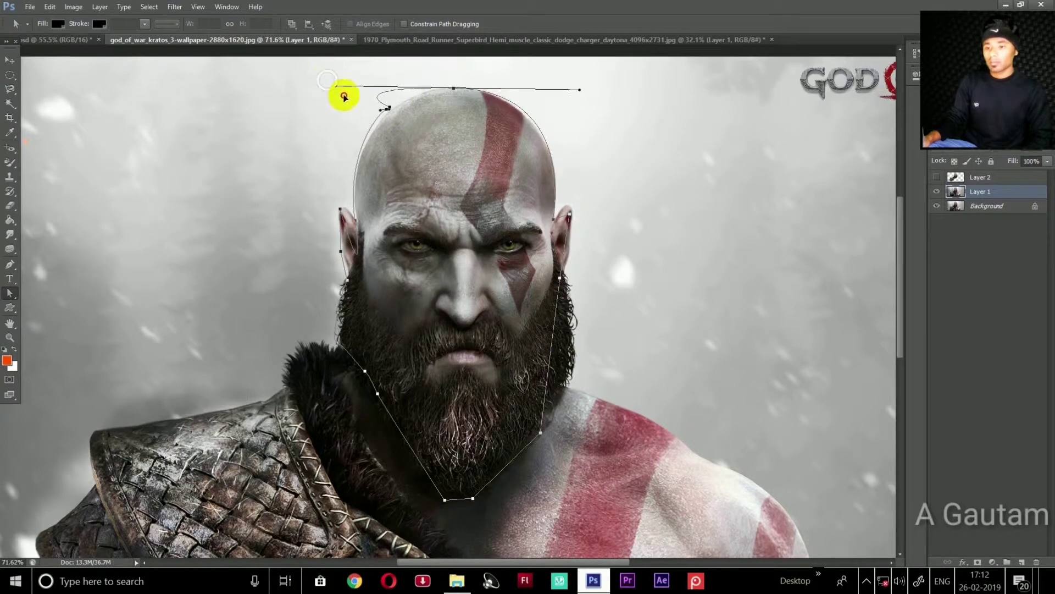
click(554, 220)
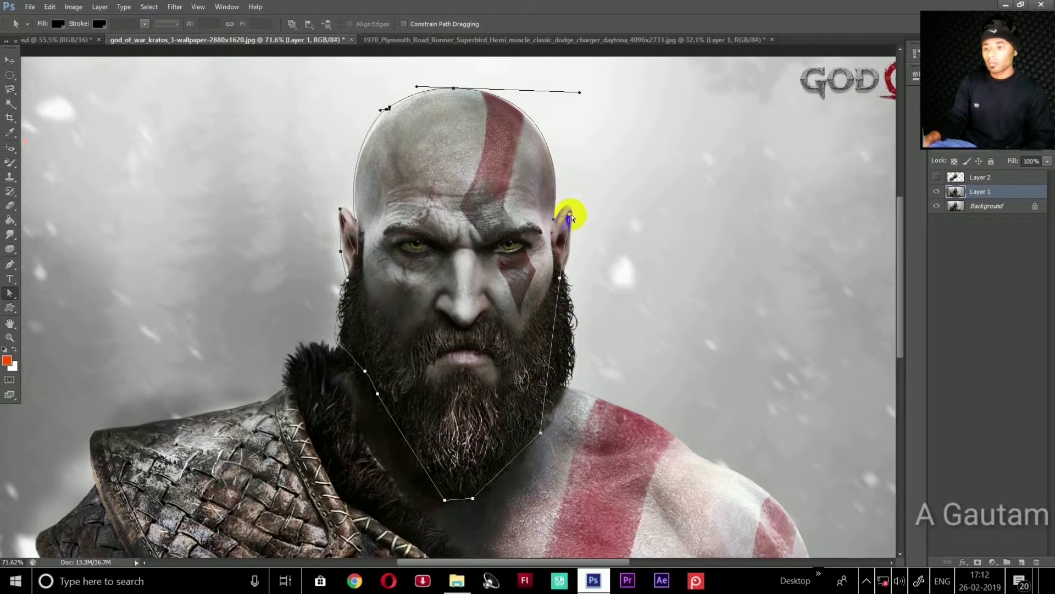
drag(571, 214, 571, 210)
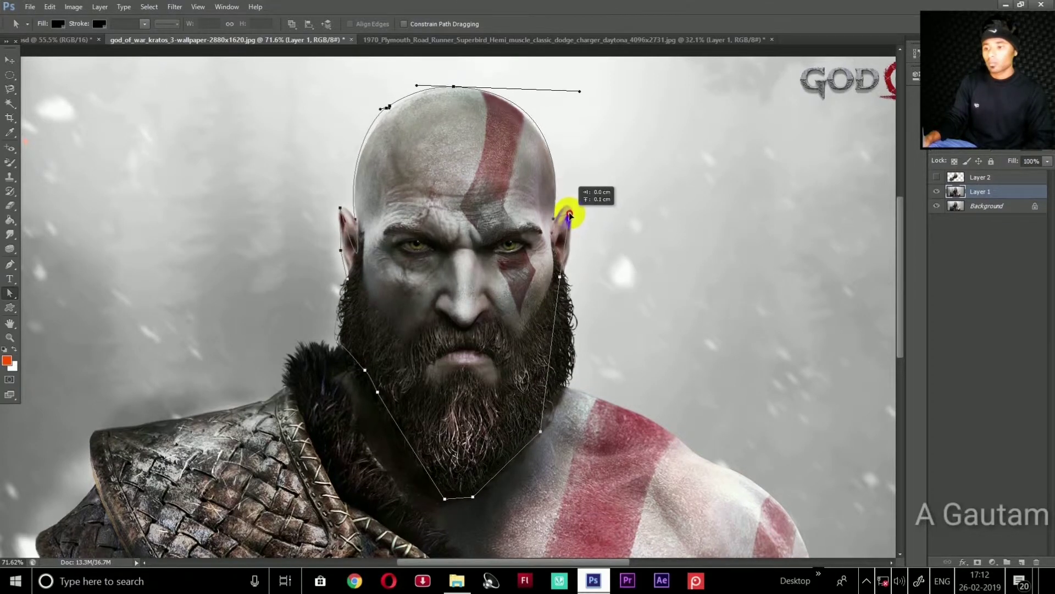
click(340, 251)
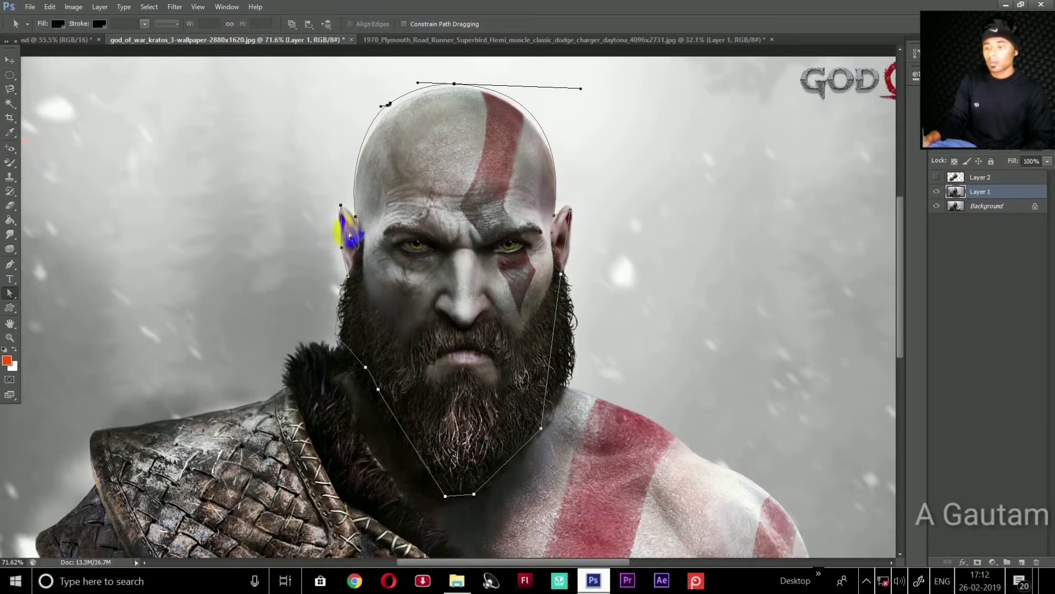
drag(342, 215, 342, 213)
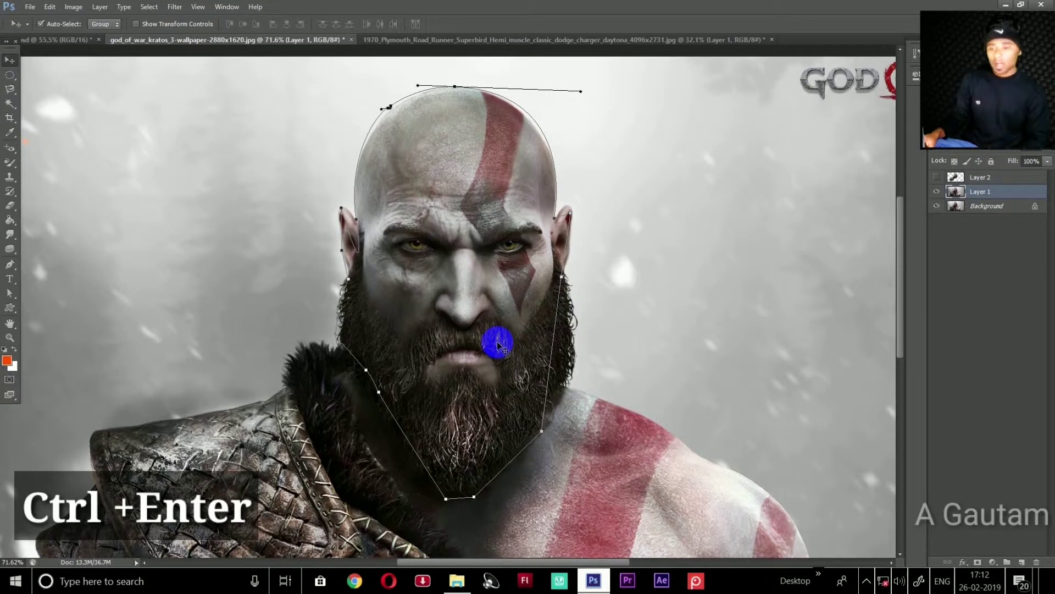
Turn the head path into a selection and copy it onto a new layer
key(ctrl+Return)
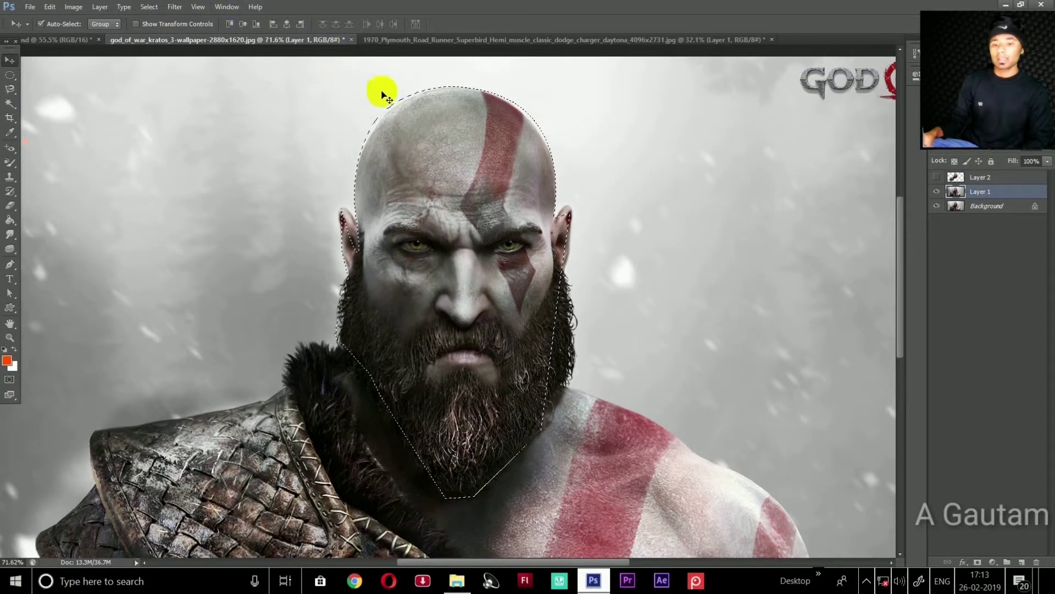
key(ctrl+j)
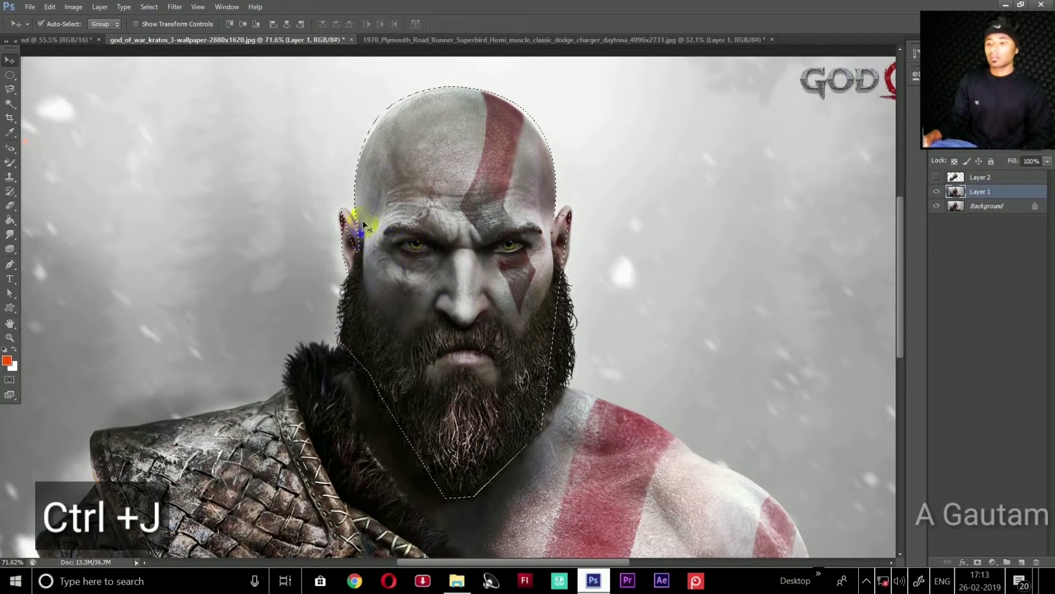
key(ctrl+j)
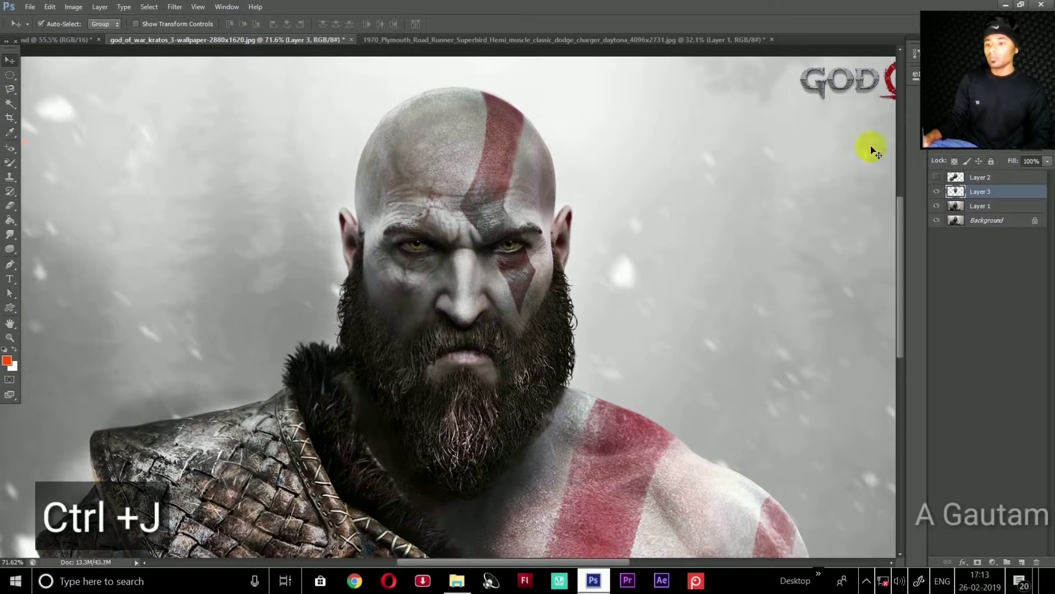
Preview the isolated head cut-out, then restore the wallpaper with Layer 3 hidden
click(937, 205)
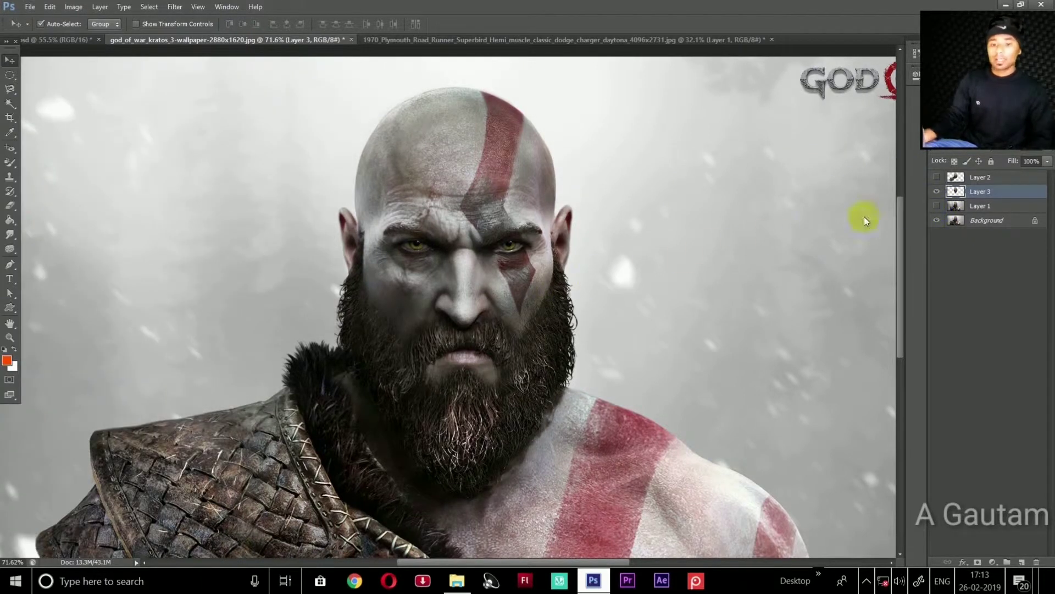
click(936, 221)
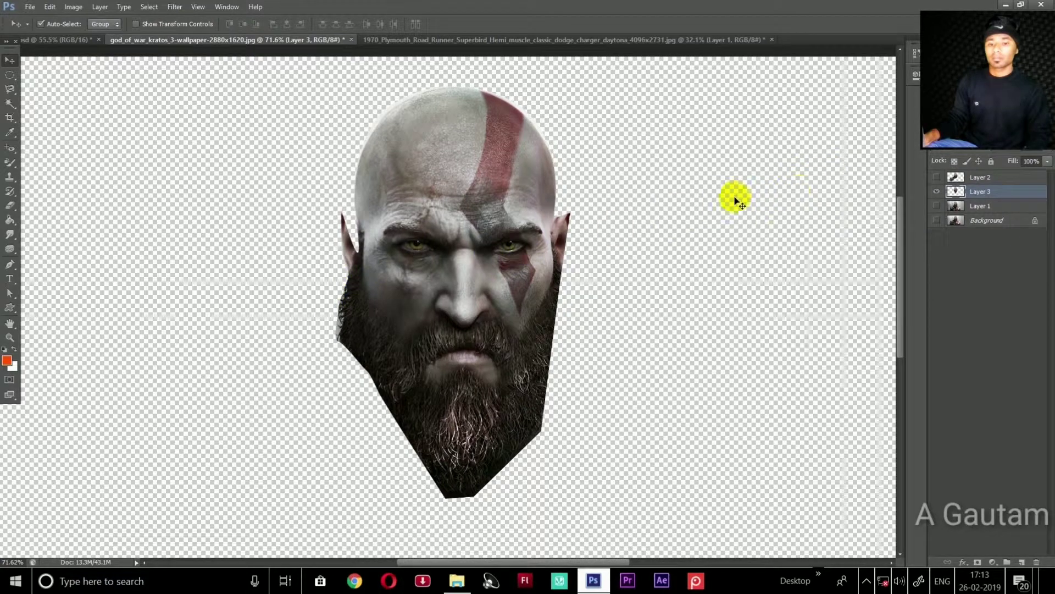
click(937, 206)
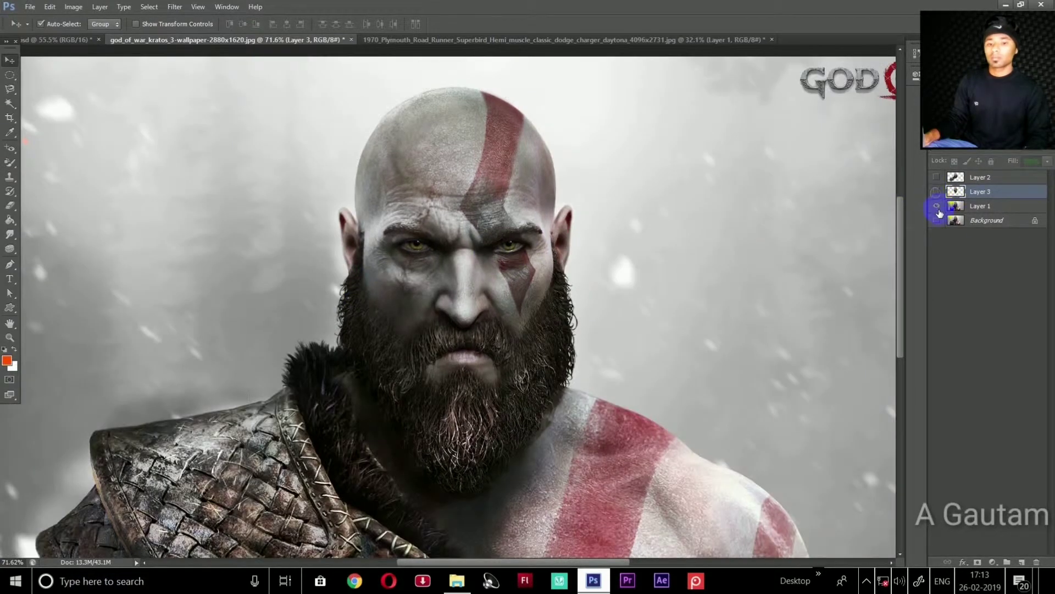
click(937, 206)
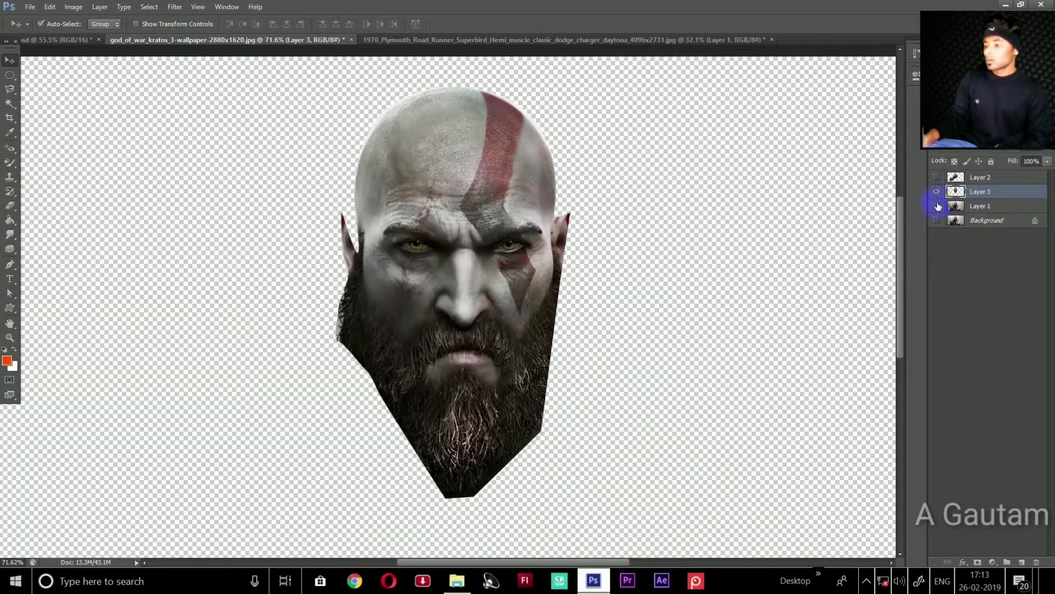
drag(936, 206, 937, 229)
click(937, 192)
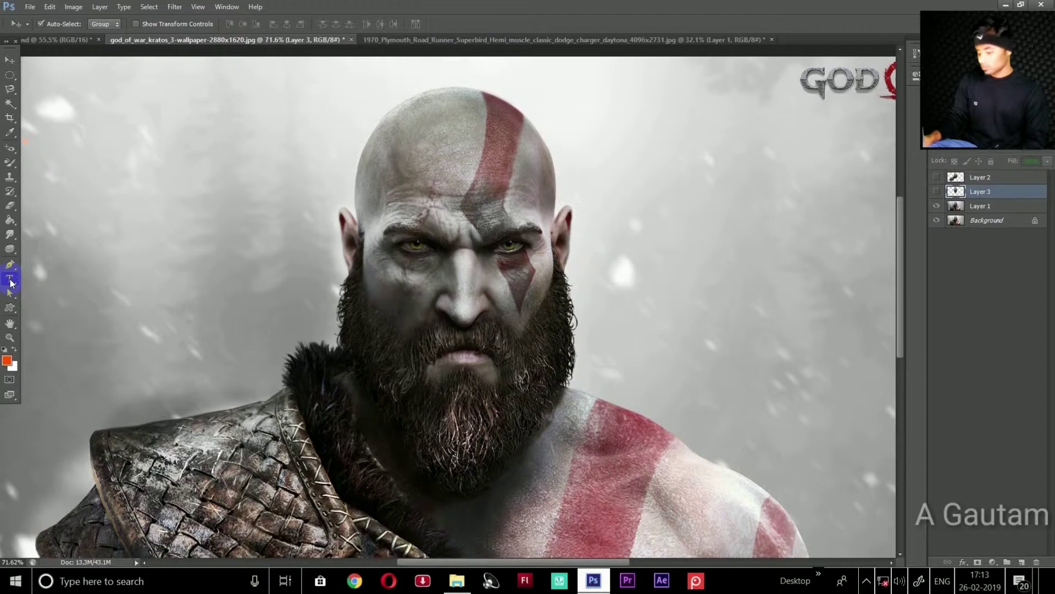
Start a 72 pt horizontal text line at the upper left of the wallpaper
click(10, 280)
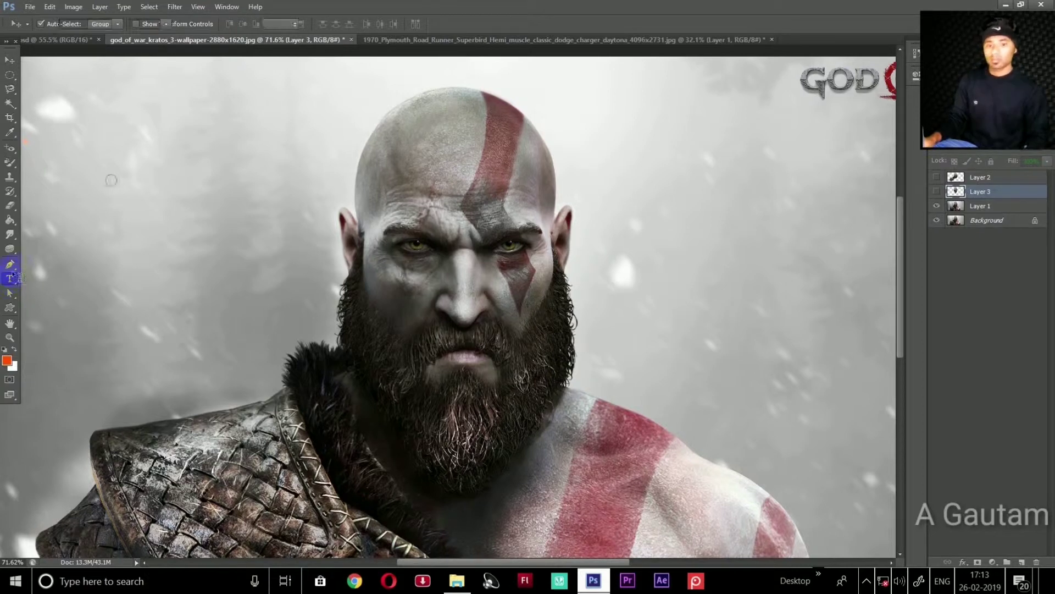
drag(88, 140, 283, 259)
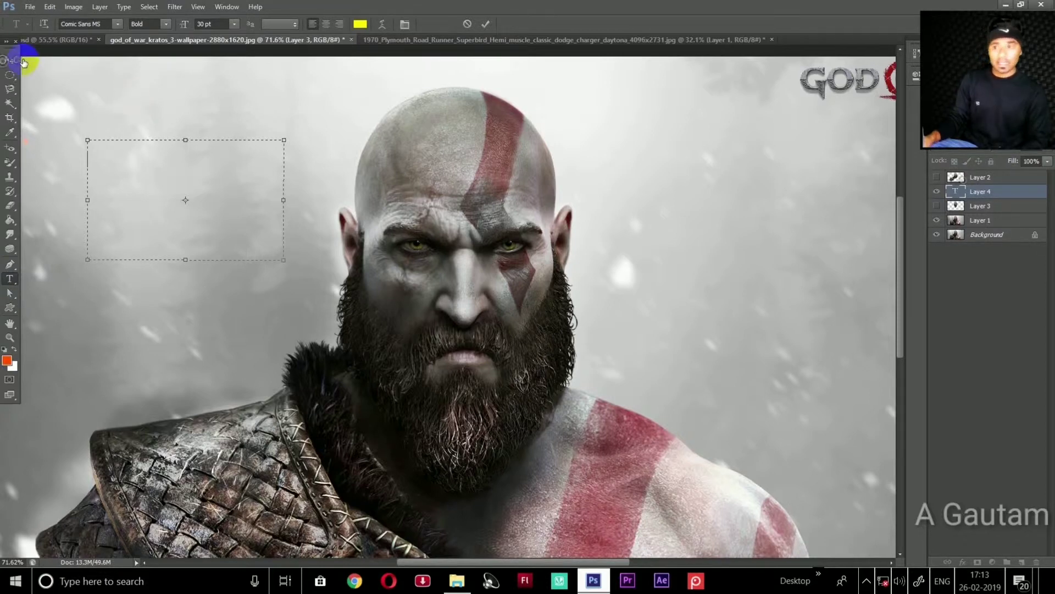
click(10, 59)
click(9, 280)
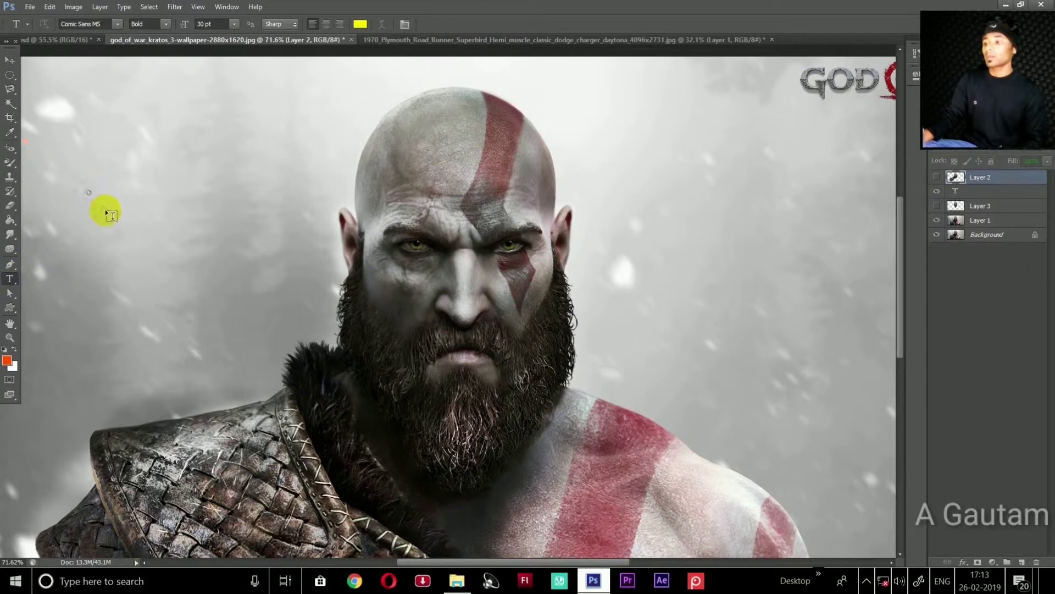
click(91, 193)
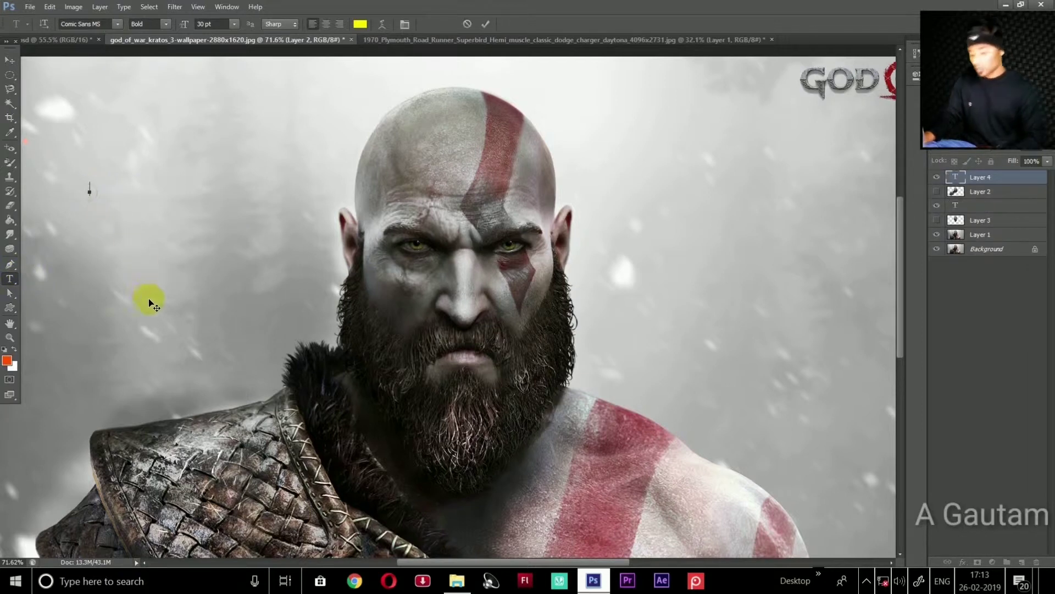
click(236, 24)
click(256, 227)
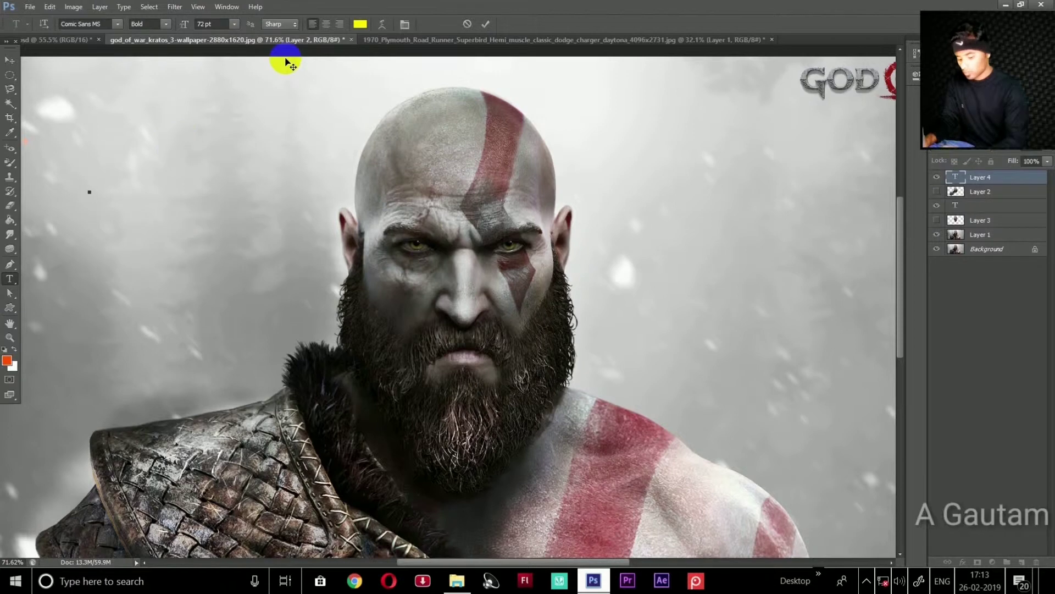
text(good o)
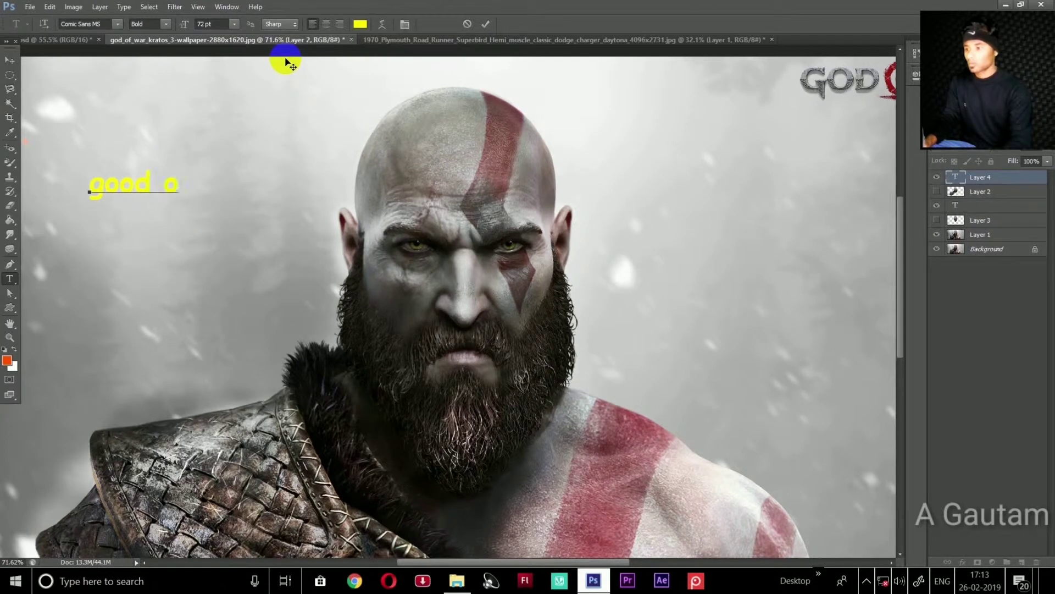
text(t)
key(BackSpace)
key(BackSpace)
key(BackSpace)
key(BackSpace)
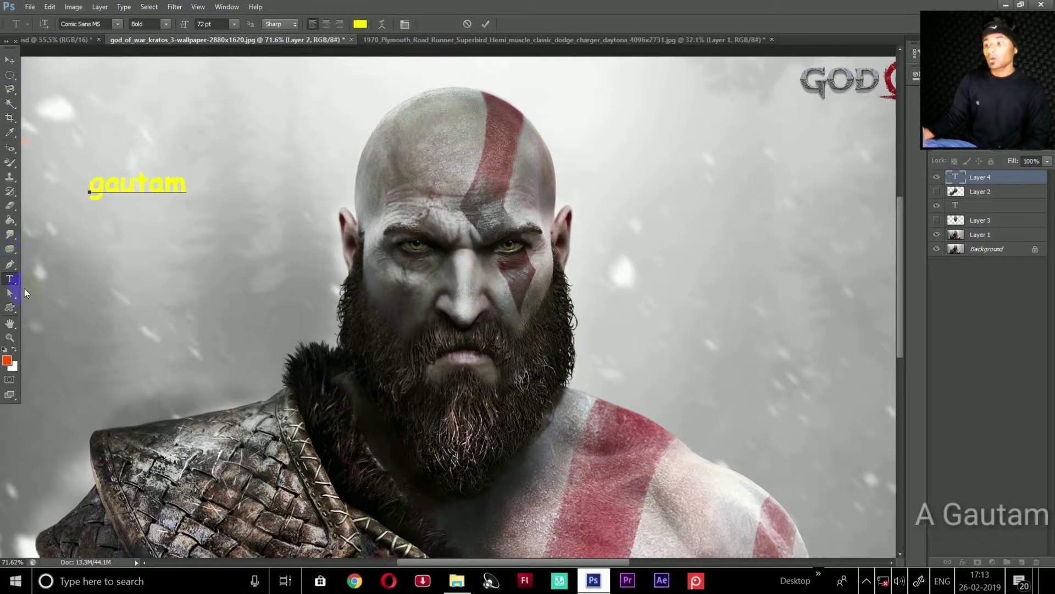
right_click(11, 279)
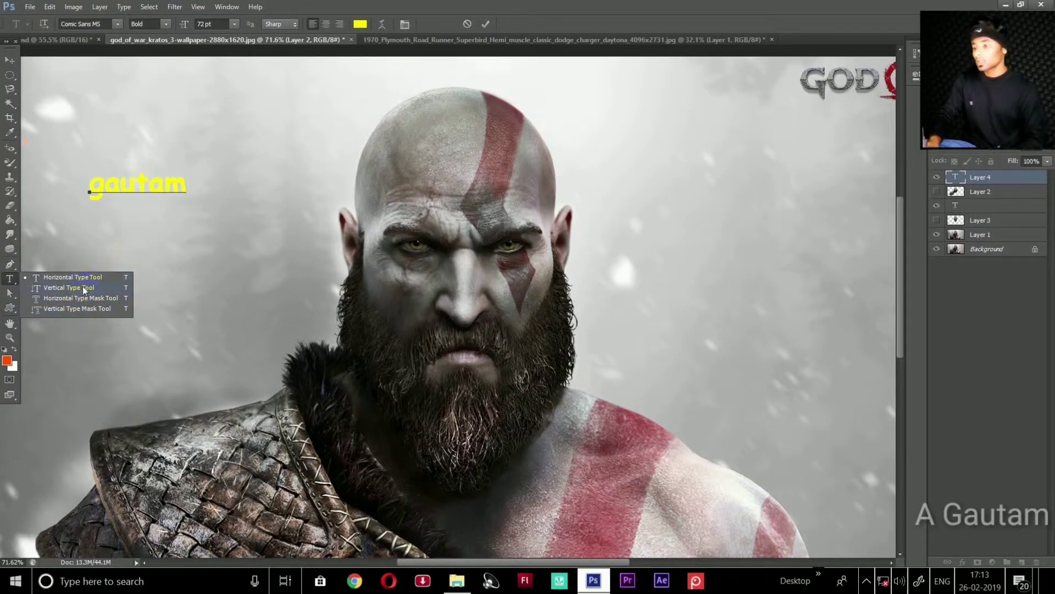
Type 'fefrewre' as vertical text and position the column down the left side
click(79, 287)
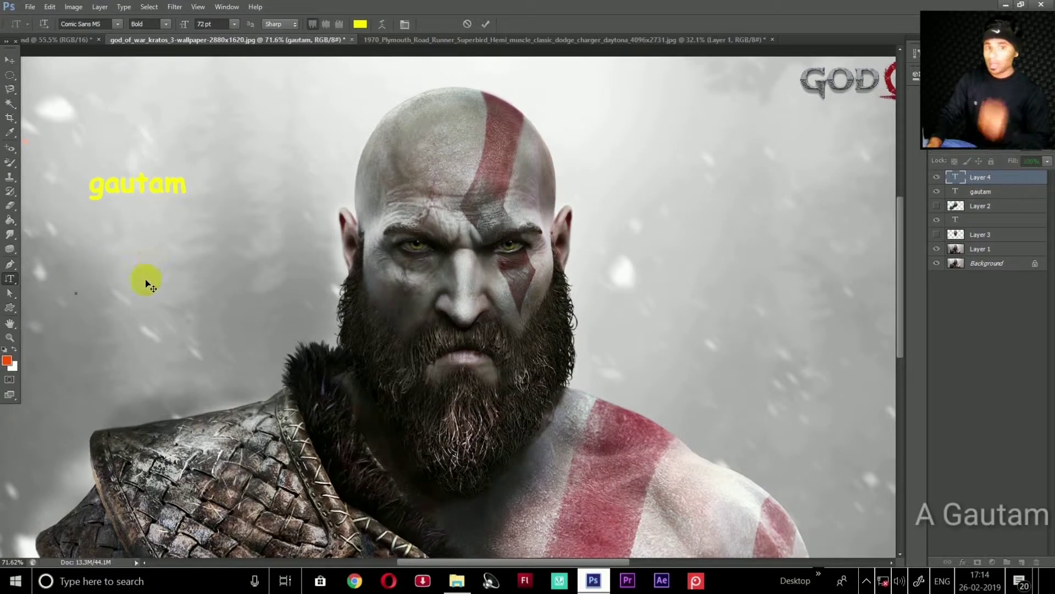
text(fefrewre)
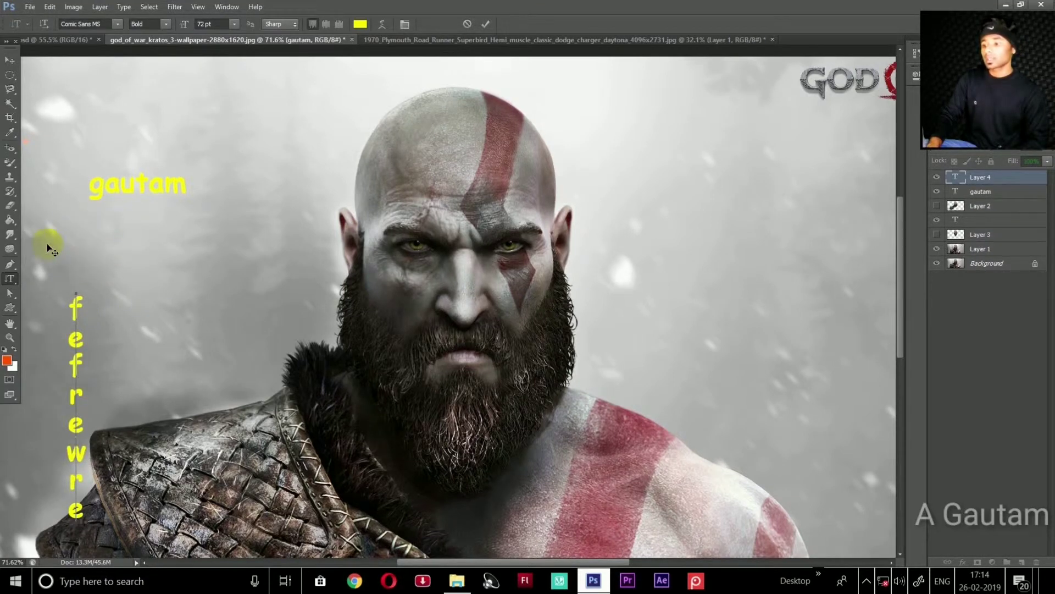
click(17, 282)
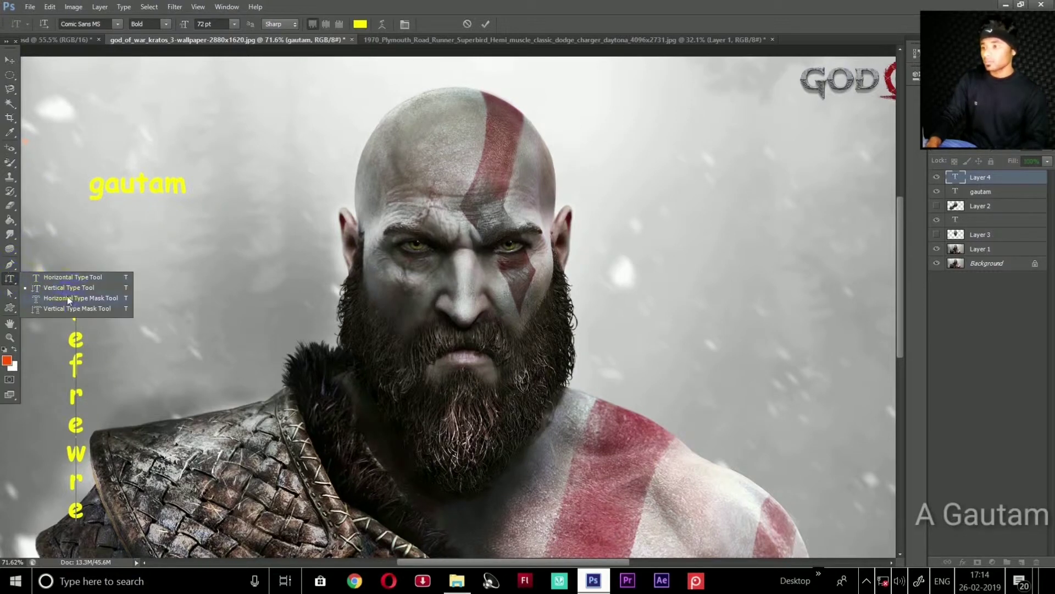
drag(90, 296, 95, 297)
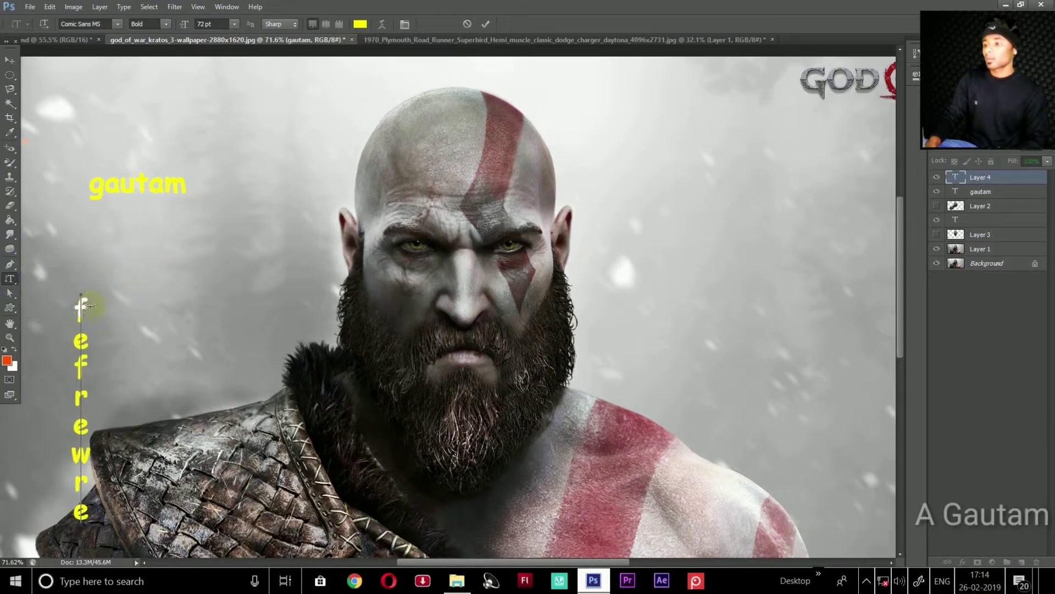
Commit the vertical text and select the gautam layer for horizontal text editing
click(9, 59)
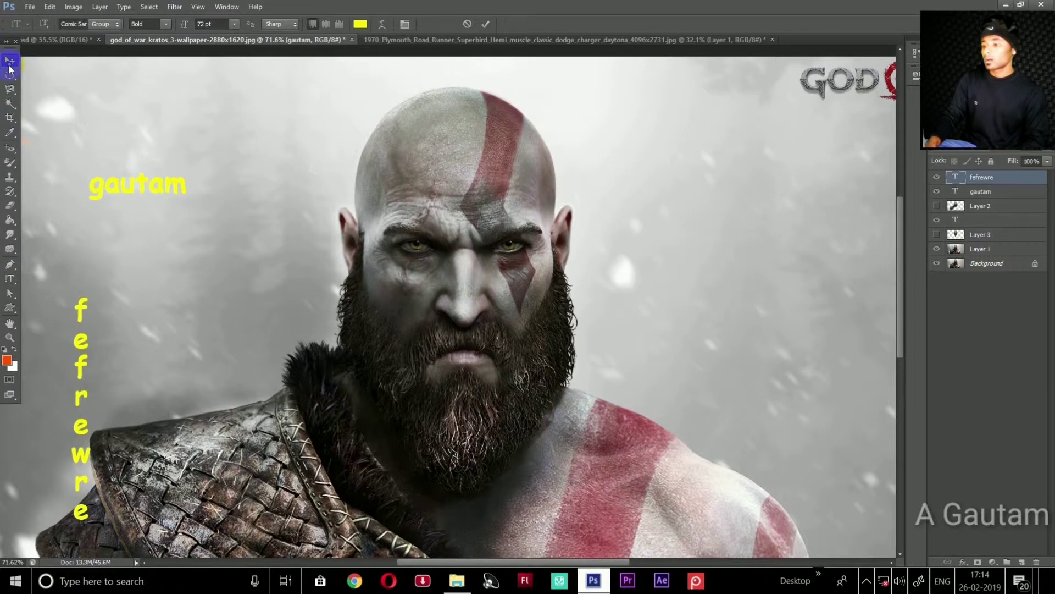
click(118, 193)
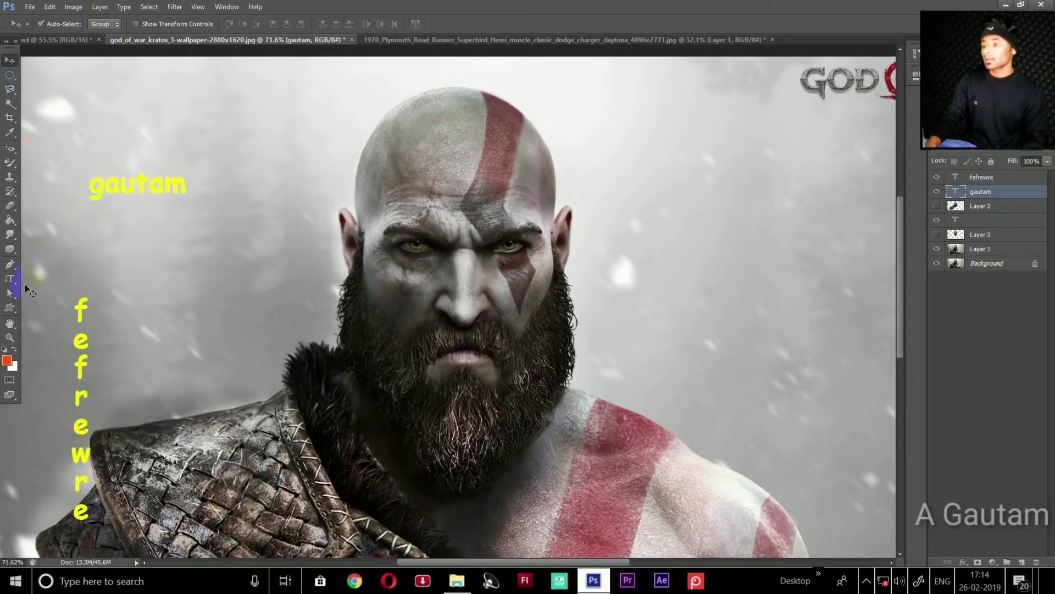
click(9, 279)
click(55, 275)
Select the word gautam and apply the Embassy BT font
click(129, 188)
click(171, 56)
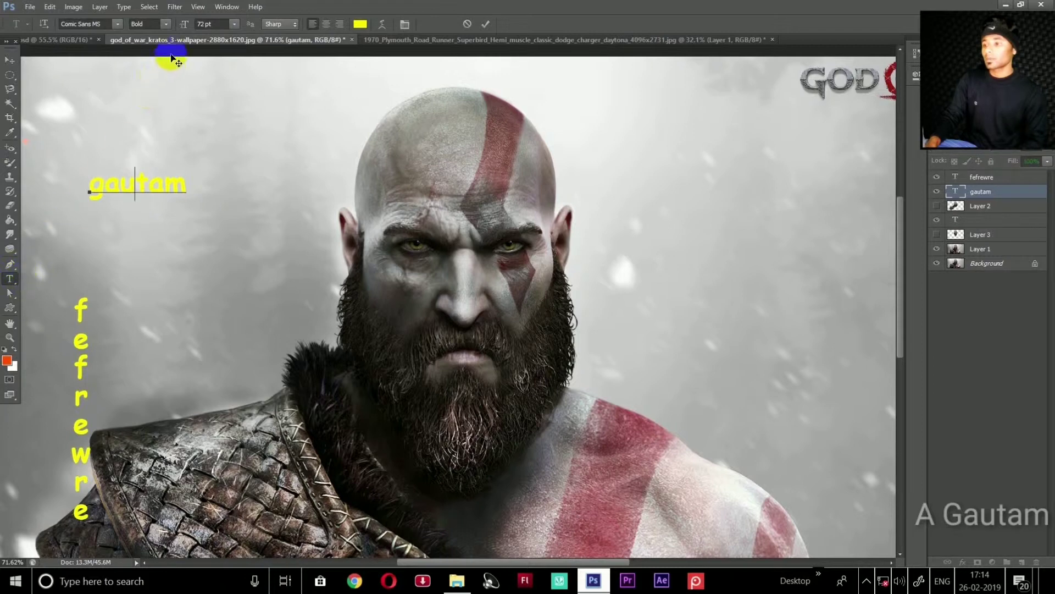
drag(185, 184, 42, 207)
click(215, 25)
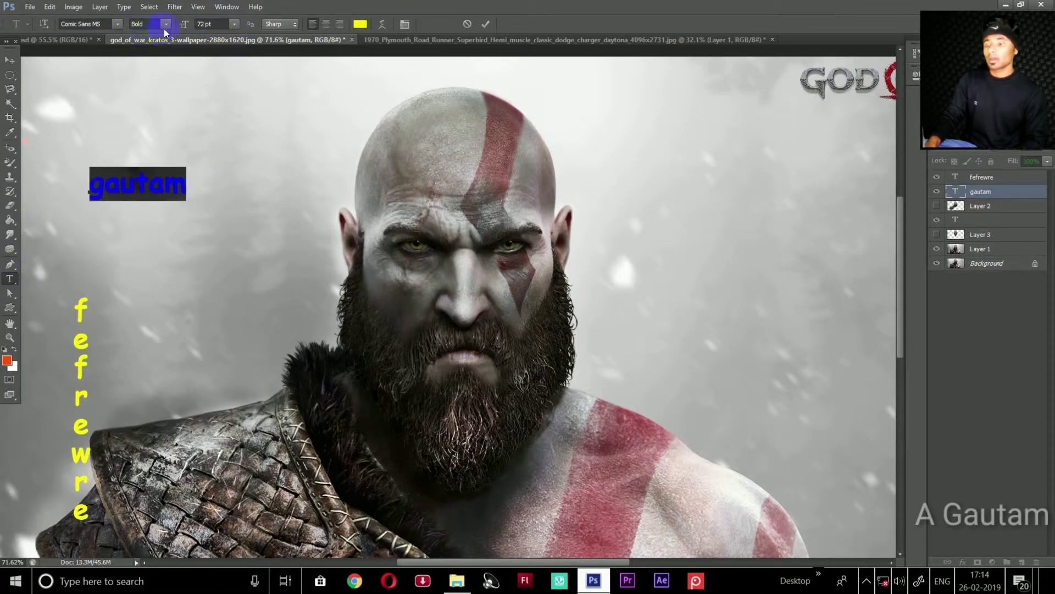
click(117, 24)
click(99, 139)
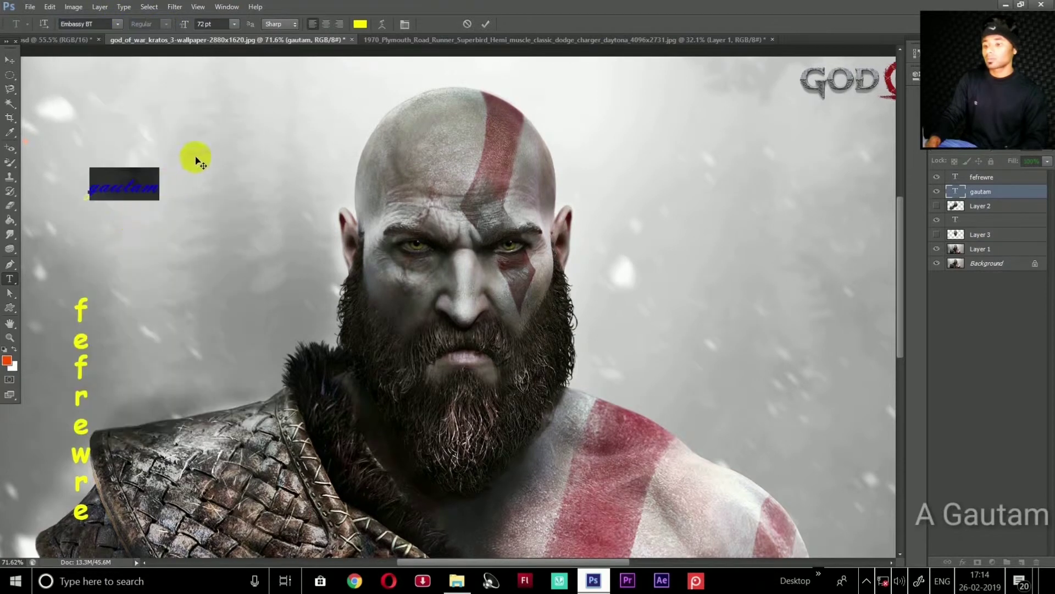
Change the gautam text colour to pink and commit the edit
click(363, 23)
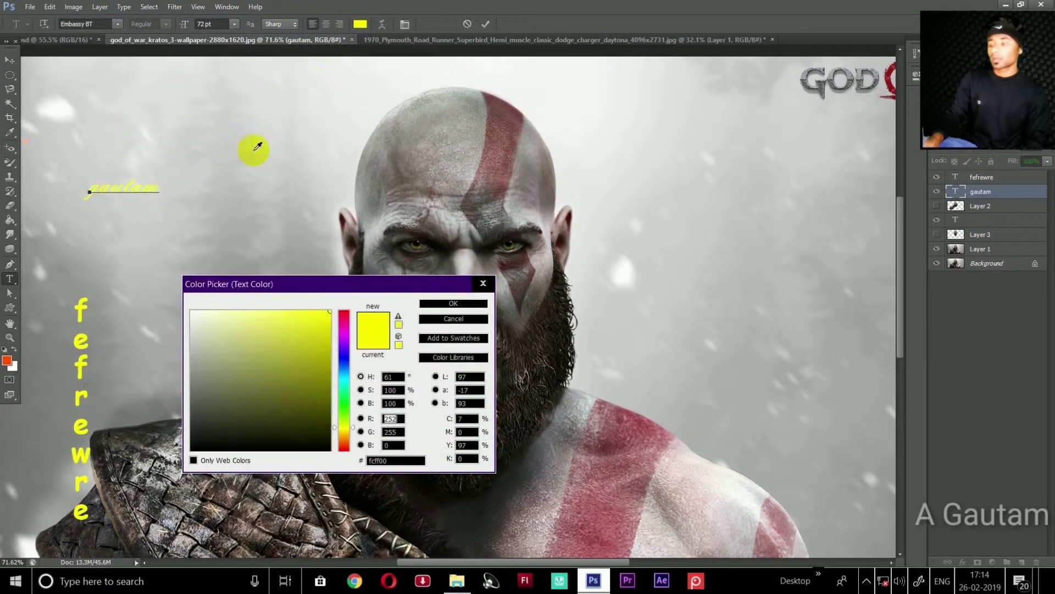
click(344, 329)
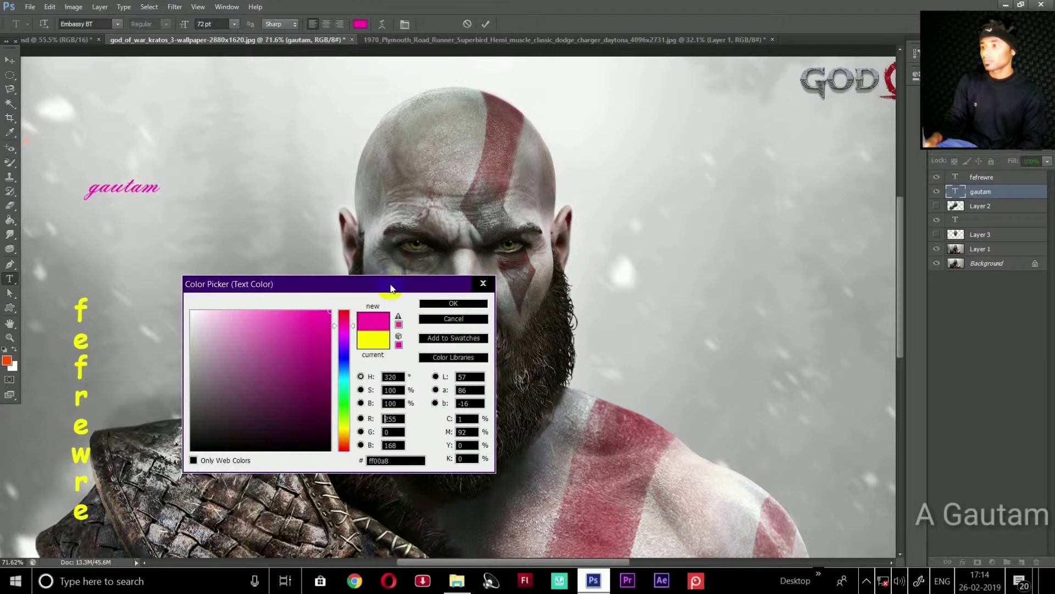
click(453, 304)
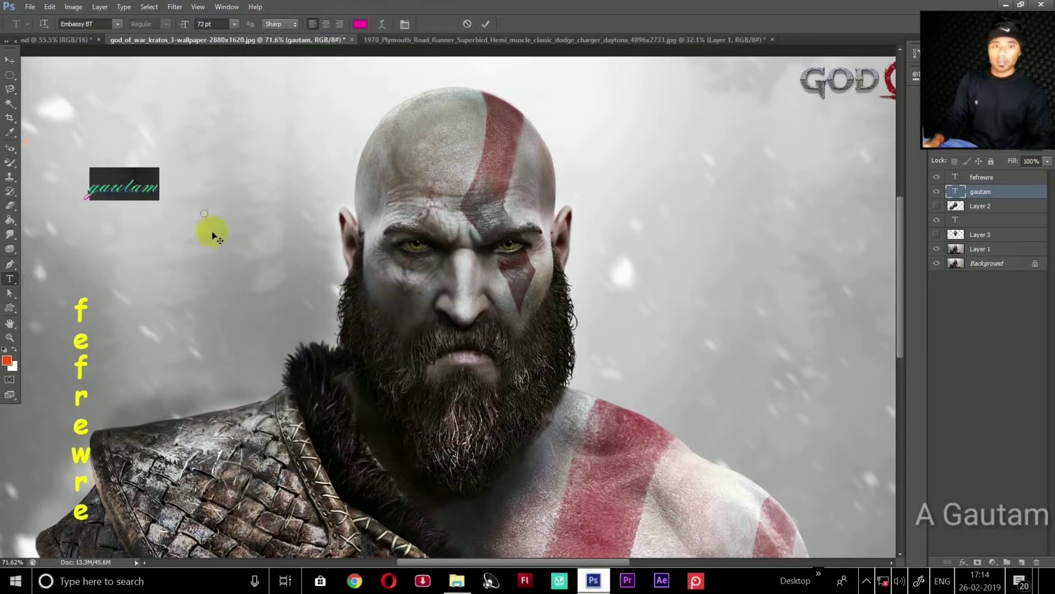
click(6, 60)
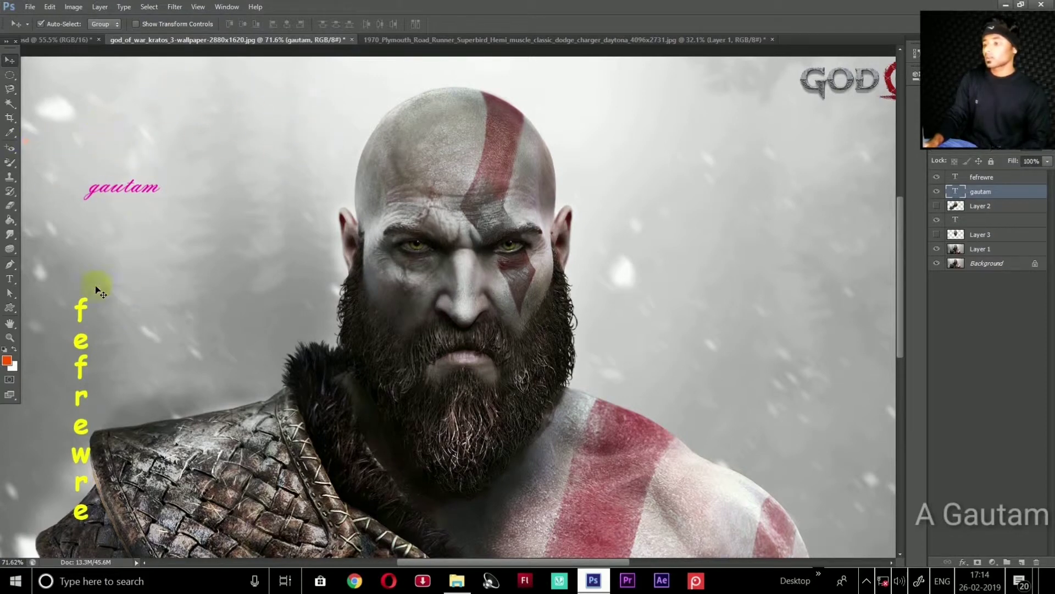
click(10, 323)
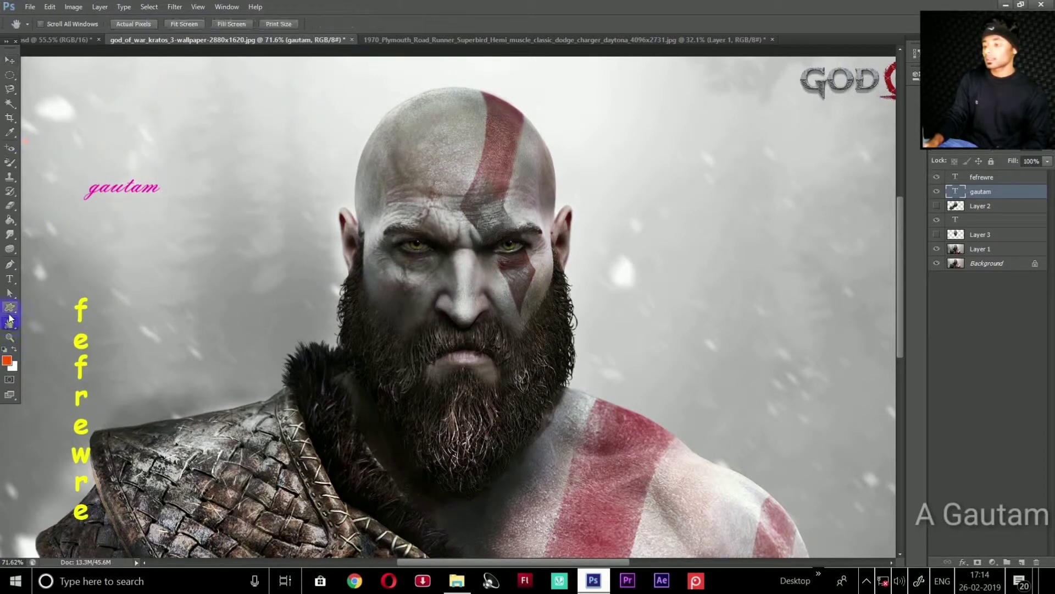
Draw four overlapping orange rectangles, two at the upper left and two right of Kratos's head
click(10, 308)
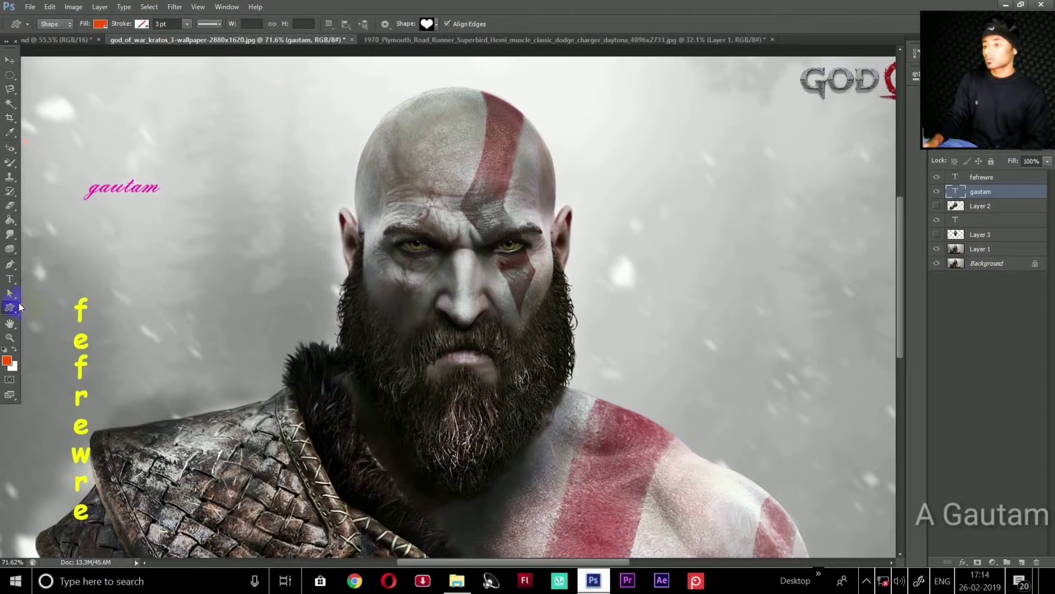
right_click(11, 308)
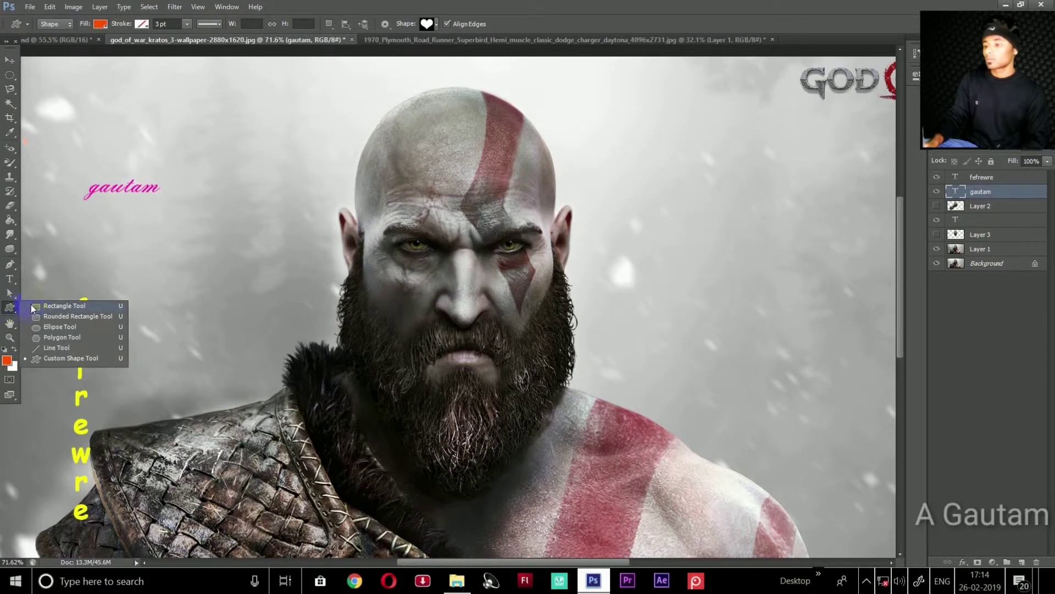
click(76, 307)
drag(95, 229, 237, 330)
mouse_move(171, 120)
mouse_down()
mouse_move(323, 247)
mouse_move(308, 275)
mouse_up()
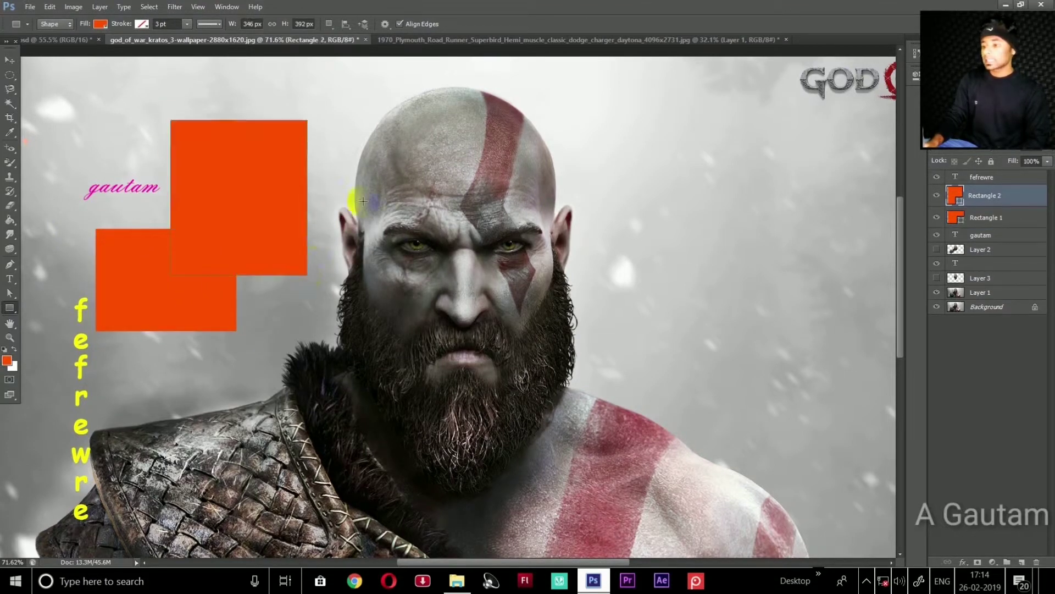
mouse_move(599, 109)
mouse_down()
mouse_move(694, 263)
mouse_move(692, 288)
mouse_up()
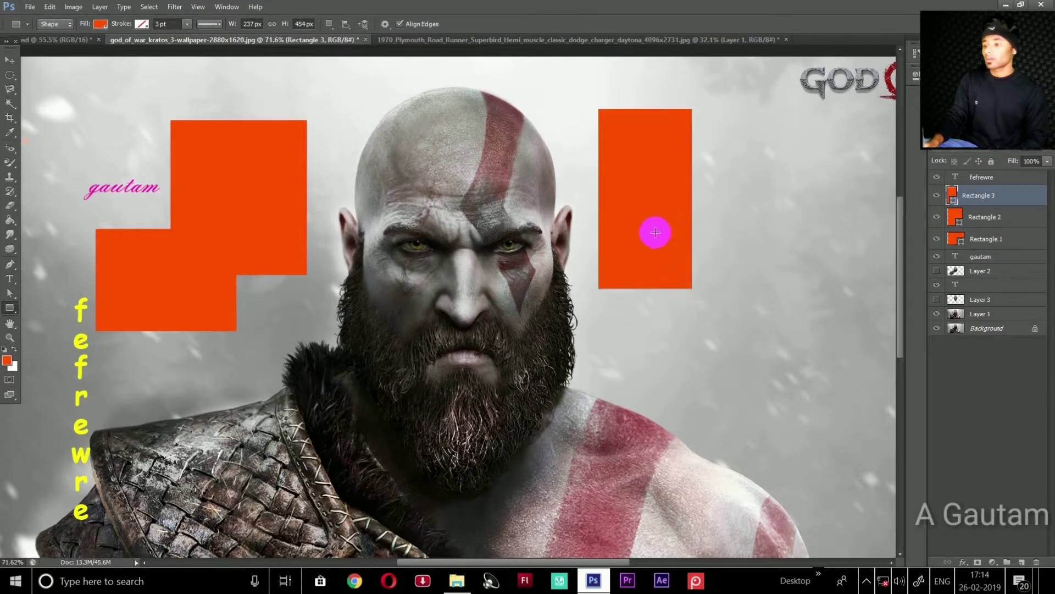
drag(646, 219, 765, 346)
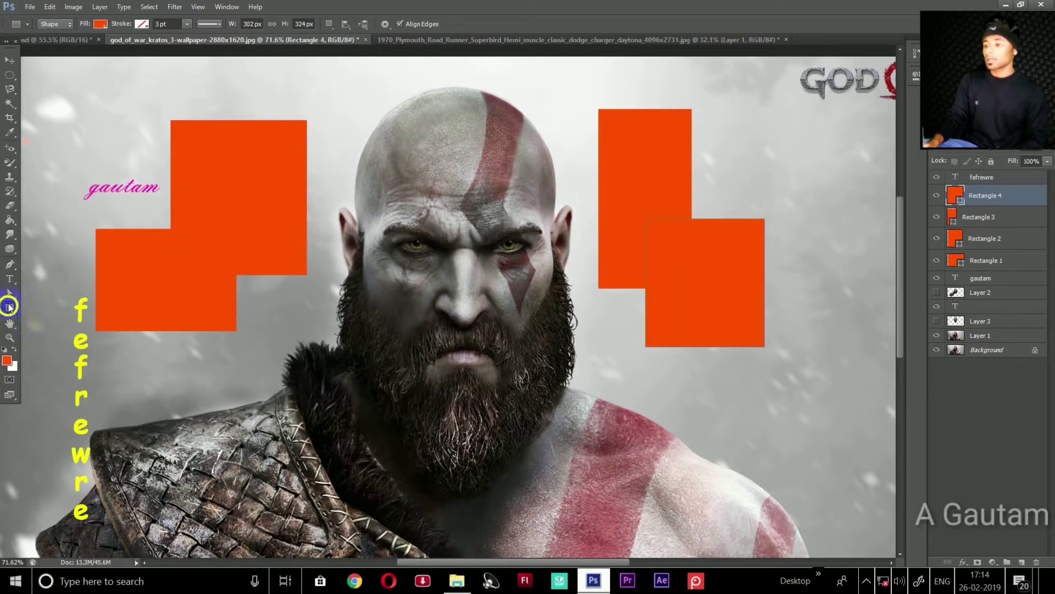
Draw two rounded rectangles over and above the left orange group
right_click(9, 307)
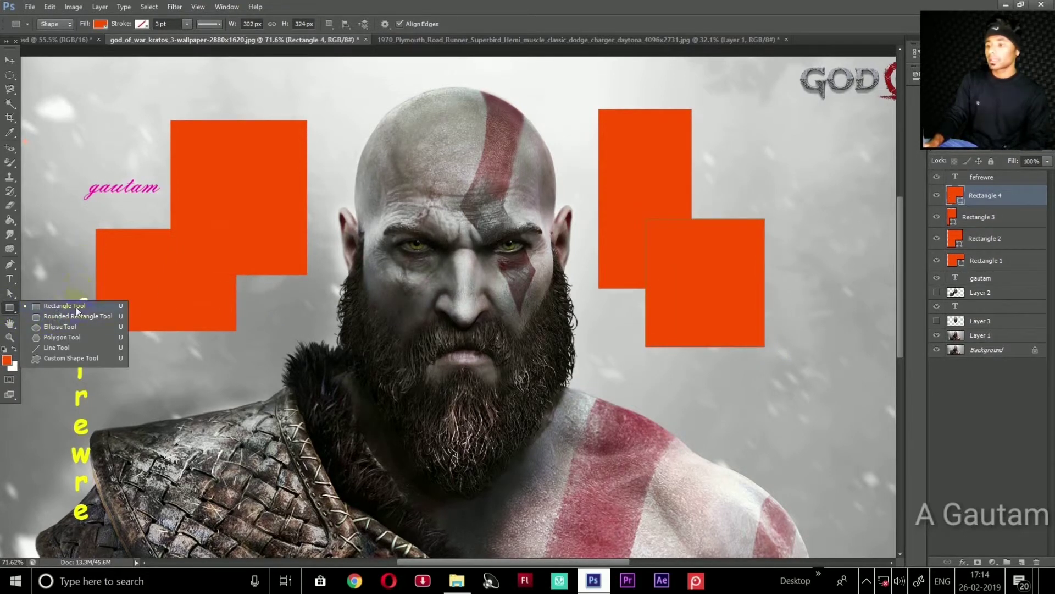
click(70, 316)
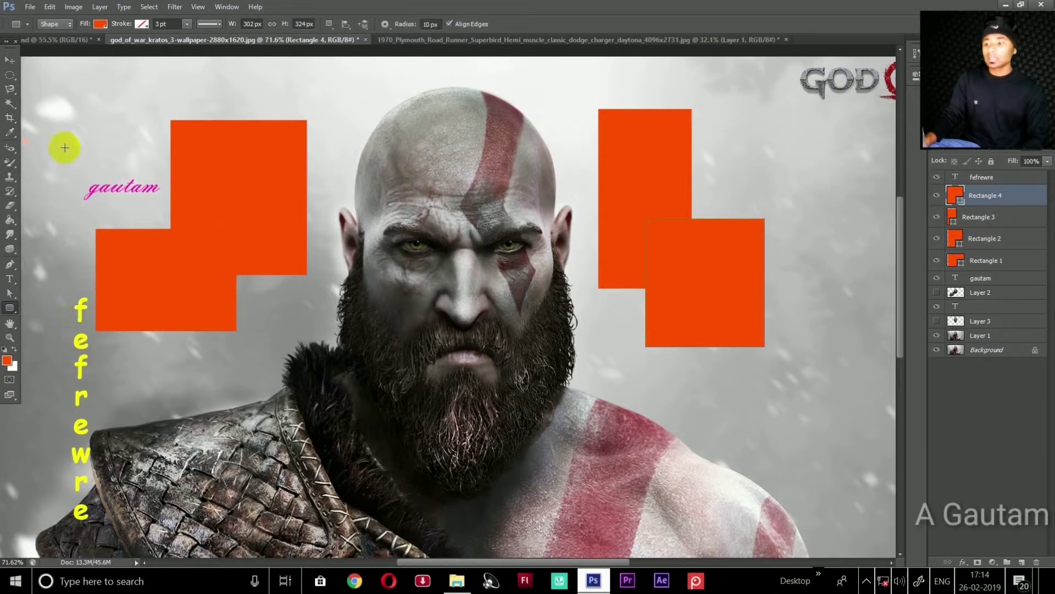
drag(65, 146, 198, 260)
drag(226, 109, 332, 210)
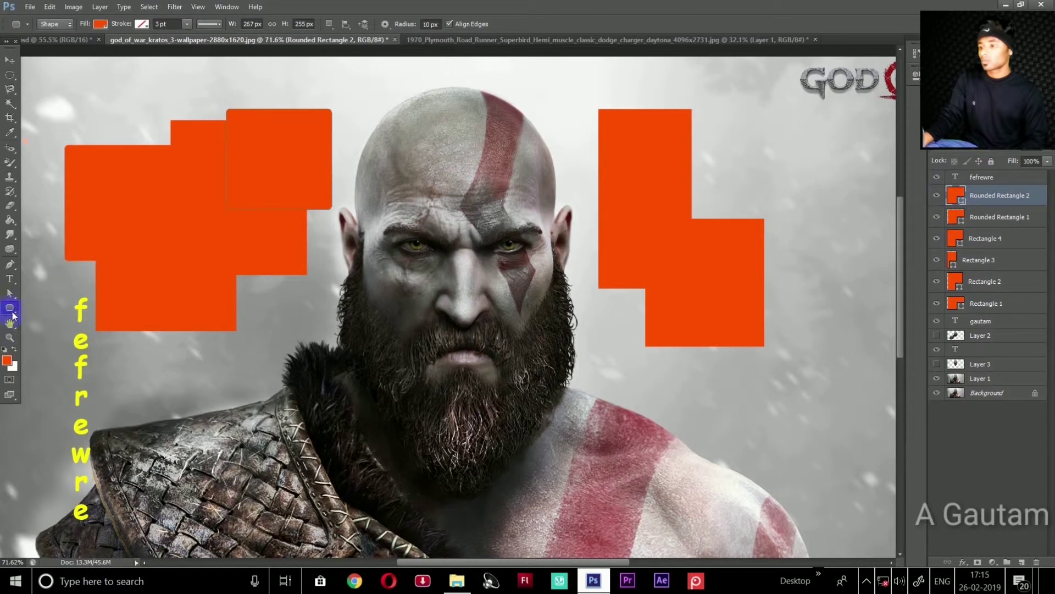
Draw thin straight lines across the left orange shapes
right_click(11, 306)
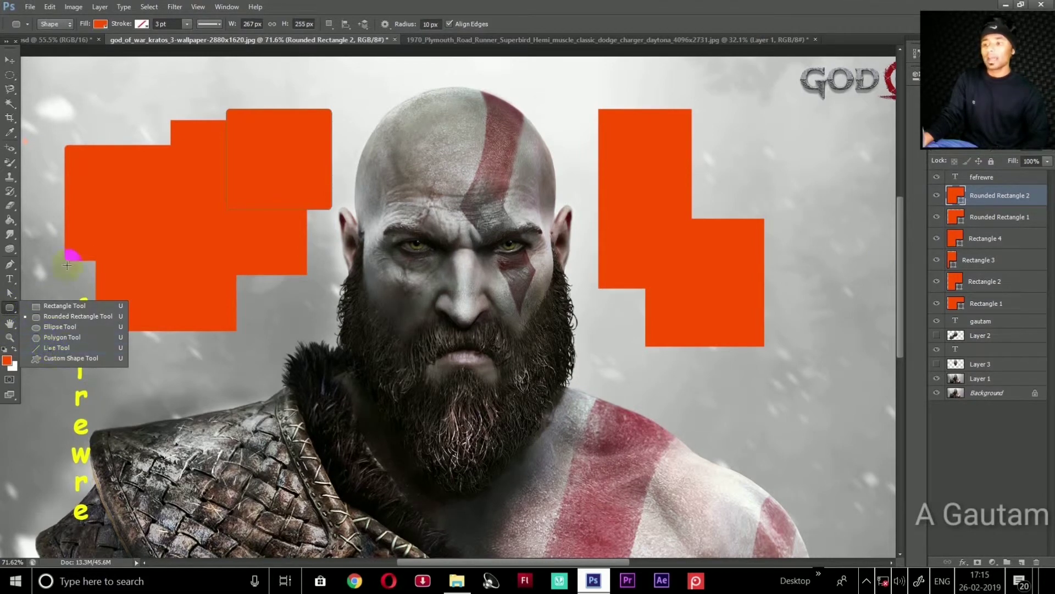
click(58, 347)
drag(33, 103, 286, 239)
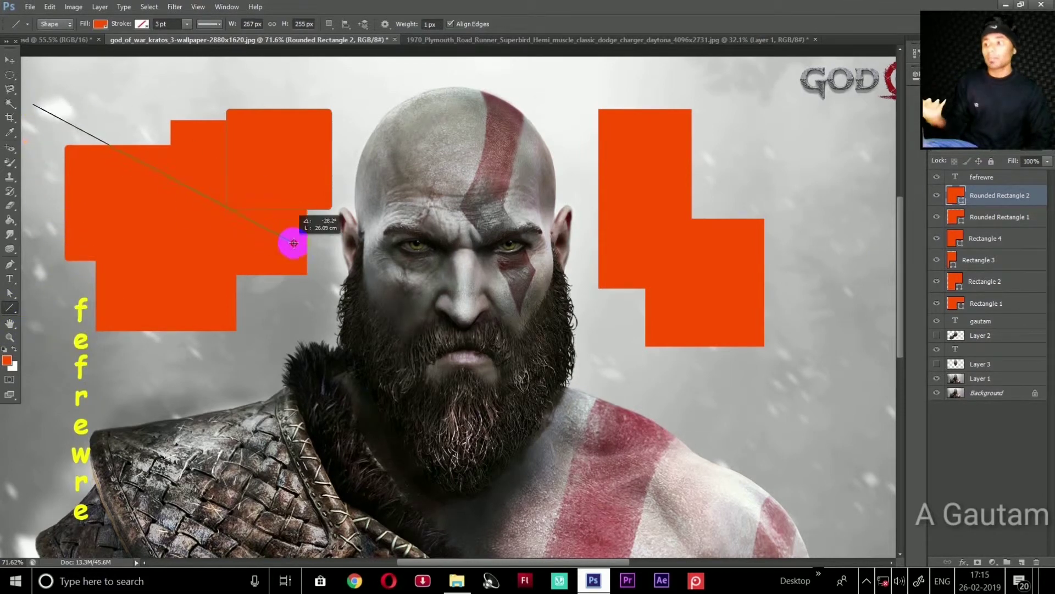
drag(235, 103, 98, 377)
drag(631, 181, 696, 216)
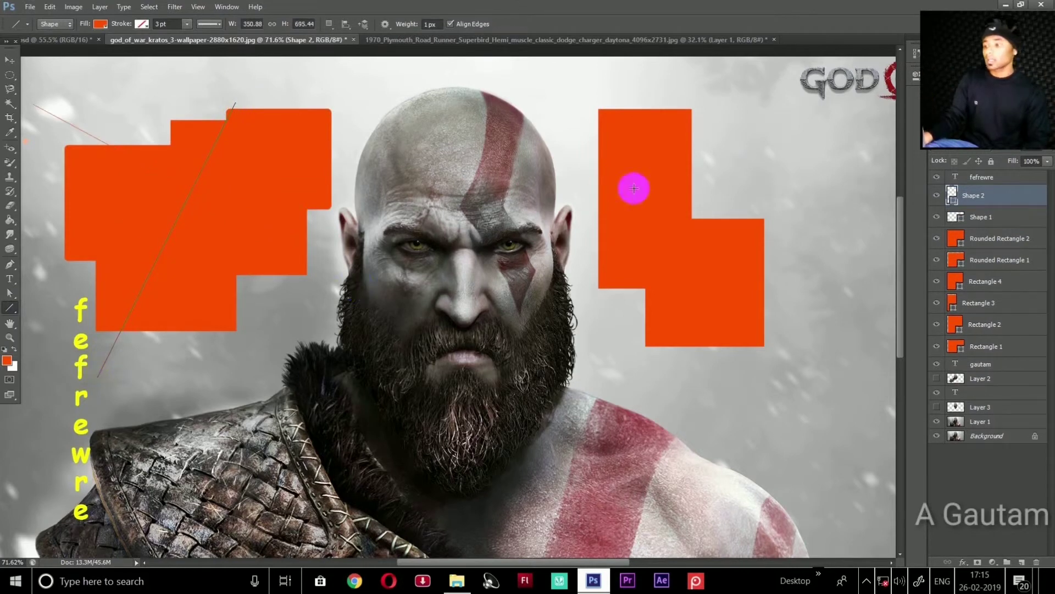
drag(196, 133, 195, 169)
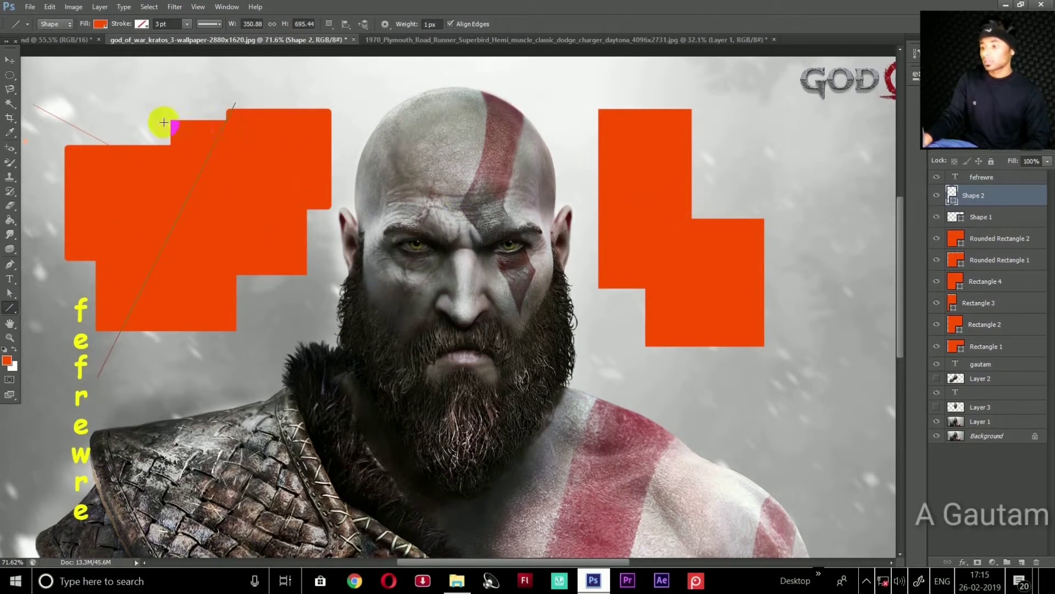
click(75, 300)
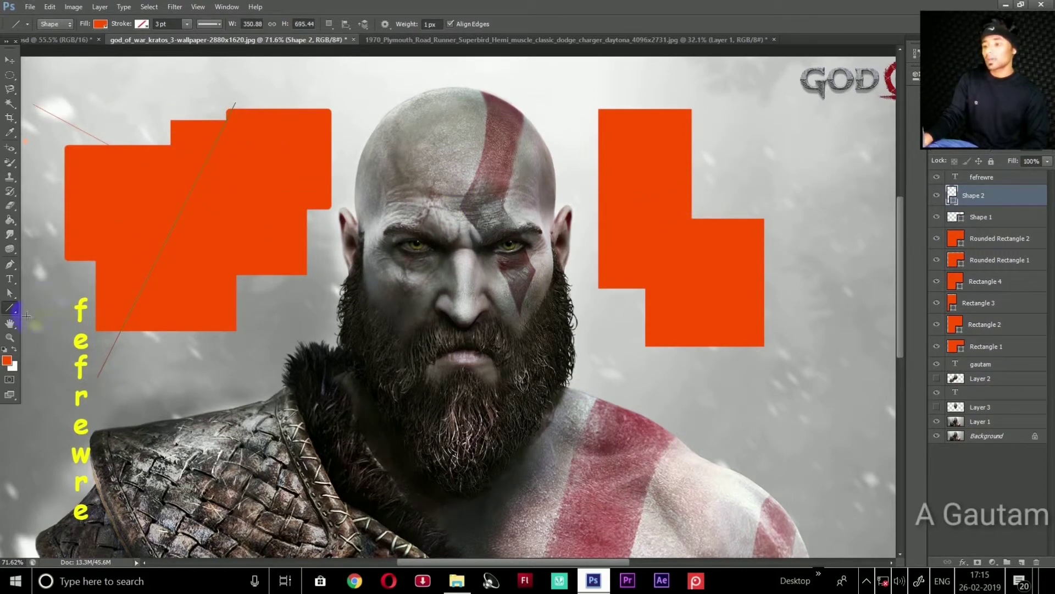
click(11, 310)
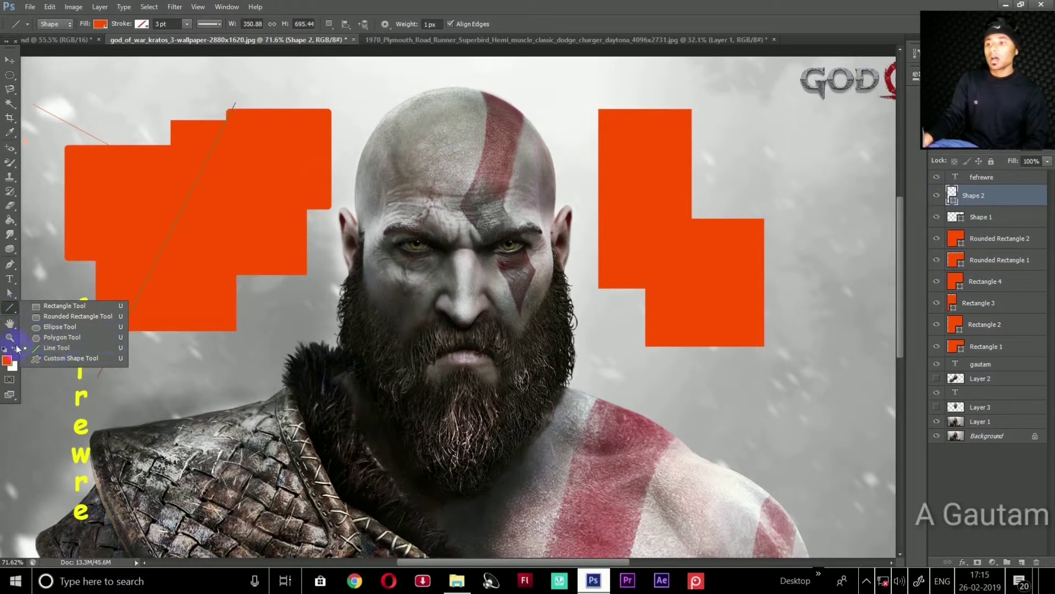
click(83, 359)
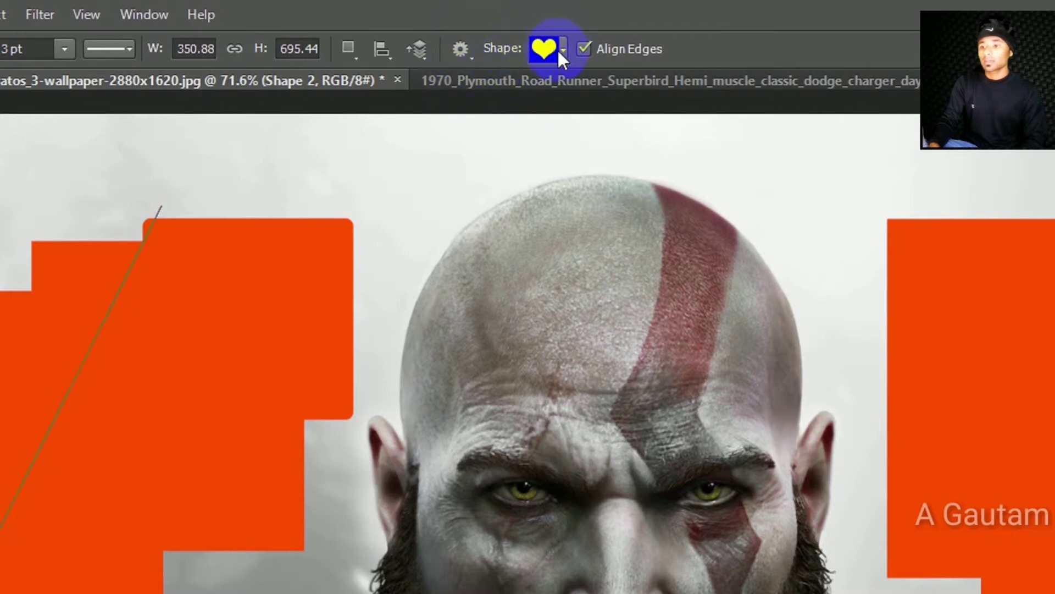
Choose the paw print custom shape and place one over Kratos's face
click(562, 51)
click(557, 64)
mouse_move(649, 127)
mouse_down()
mouse_move(645, 194)
mouse_move(642, 129)
mouse_move(648, 169)
mouse_up()
click(510, 168)
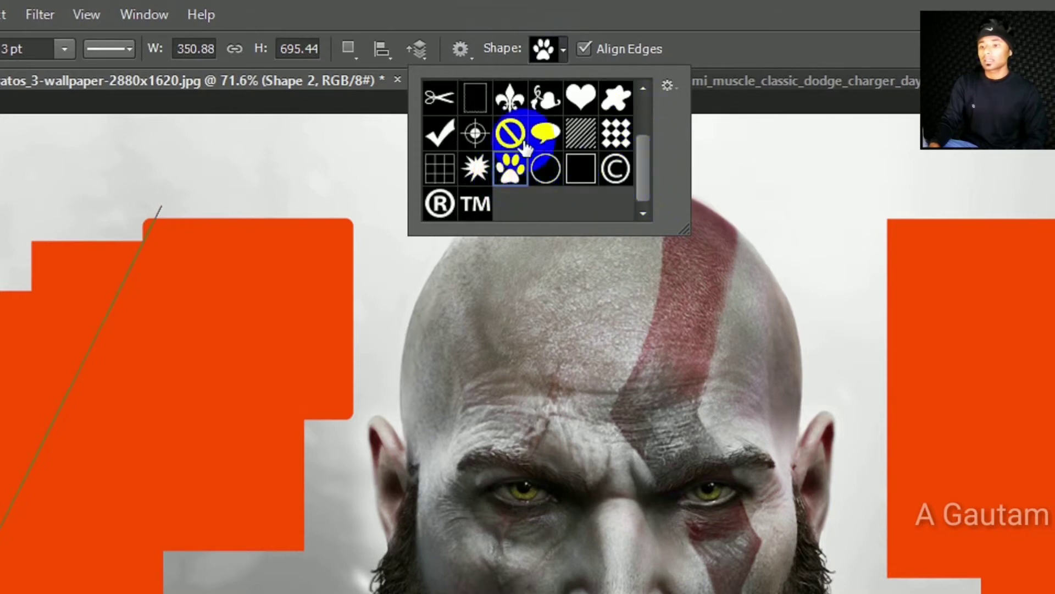
click(304, 169)
click(385, 235)
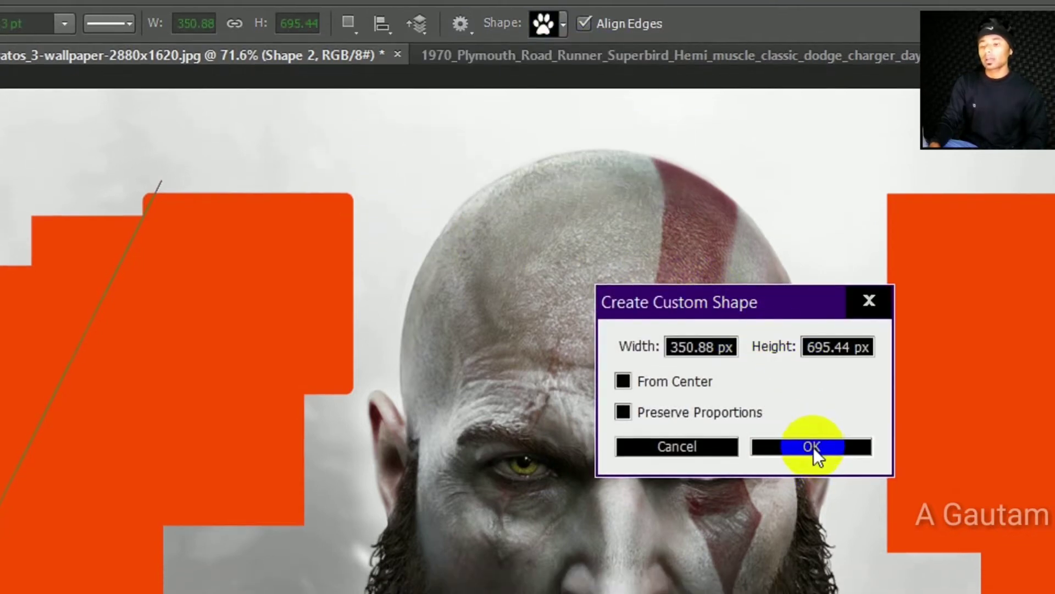
click(812, 470)
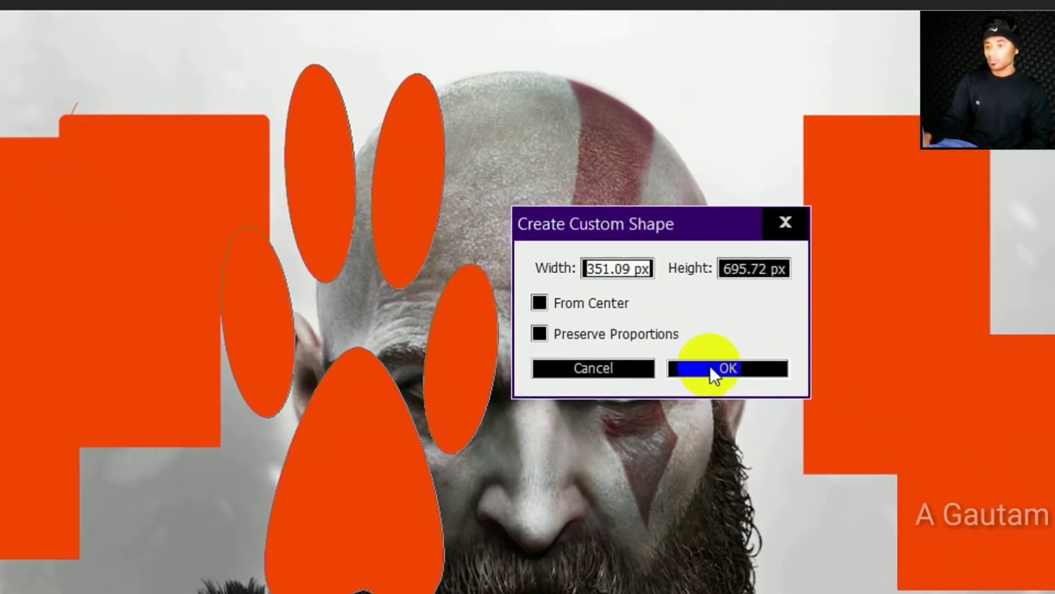
Add more paw print shapes on the right side and at the bottom left
click(714, 372)
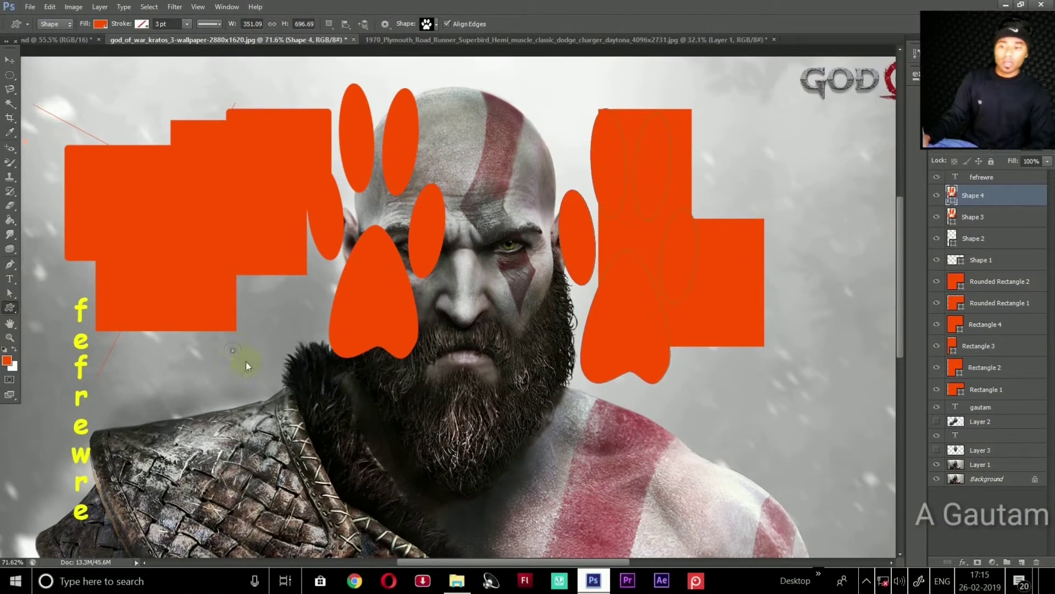
click(240, 484)
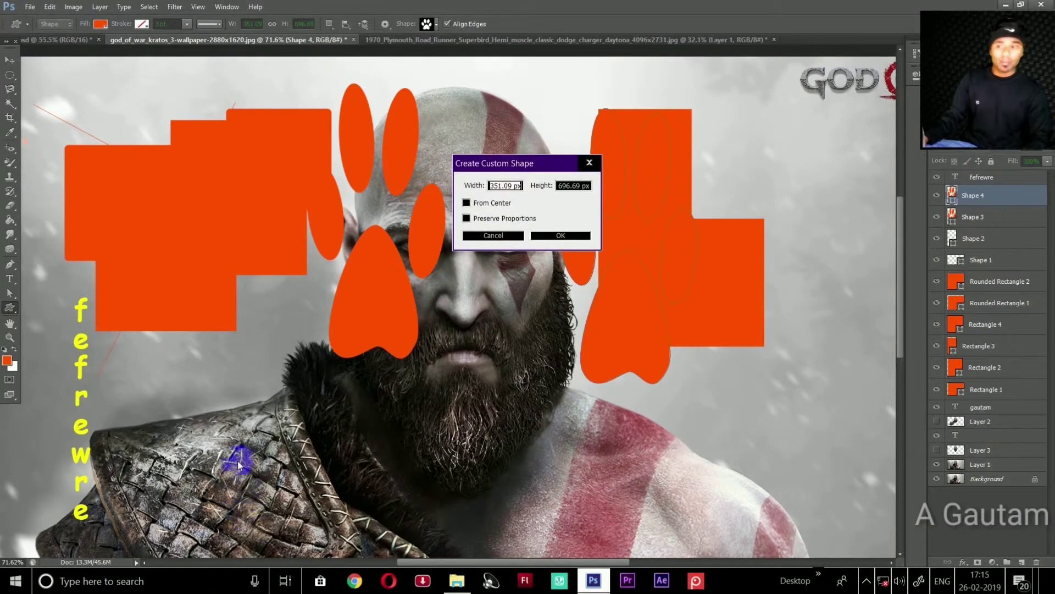
click(552, 236)
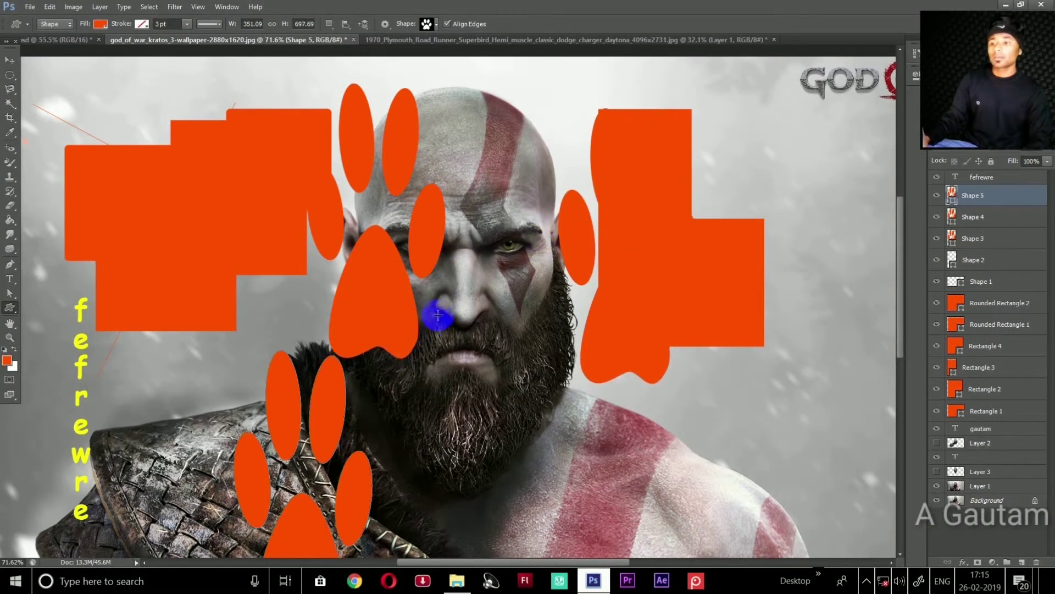
click(438, 25)
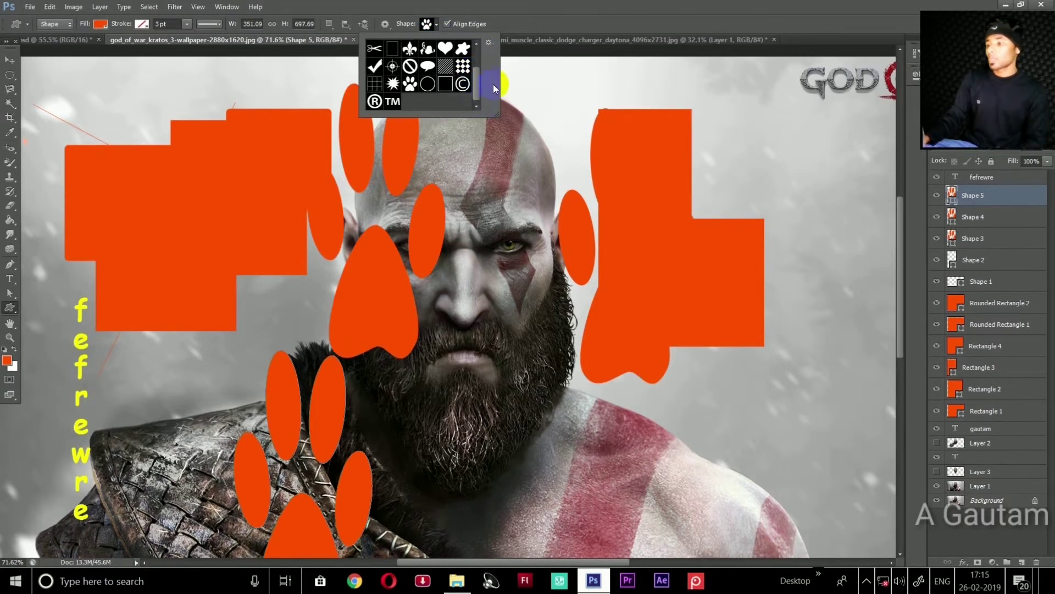
click(507, 75)
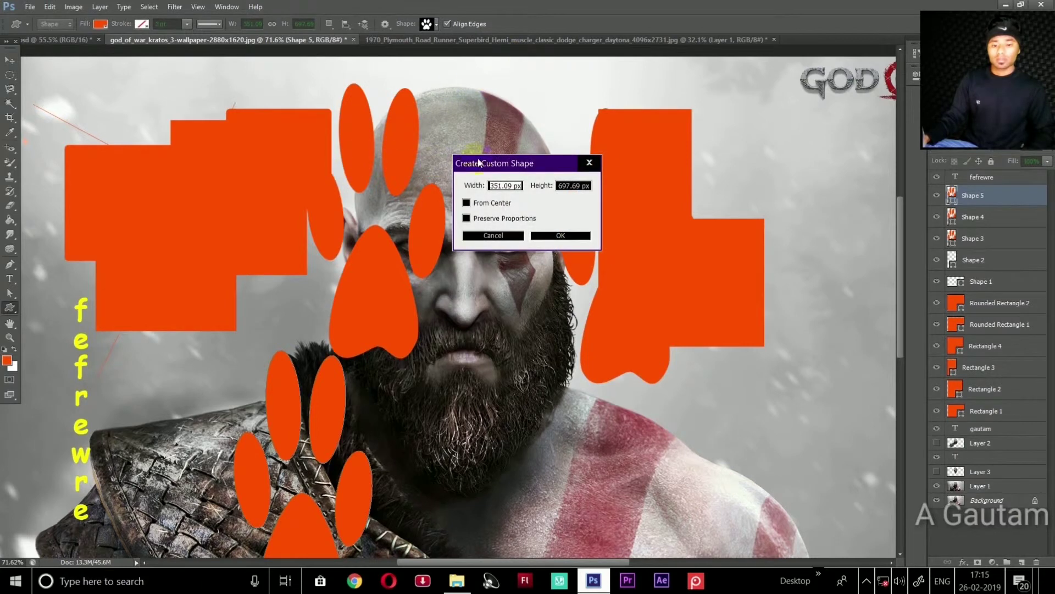
click(493, 236)
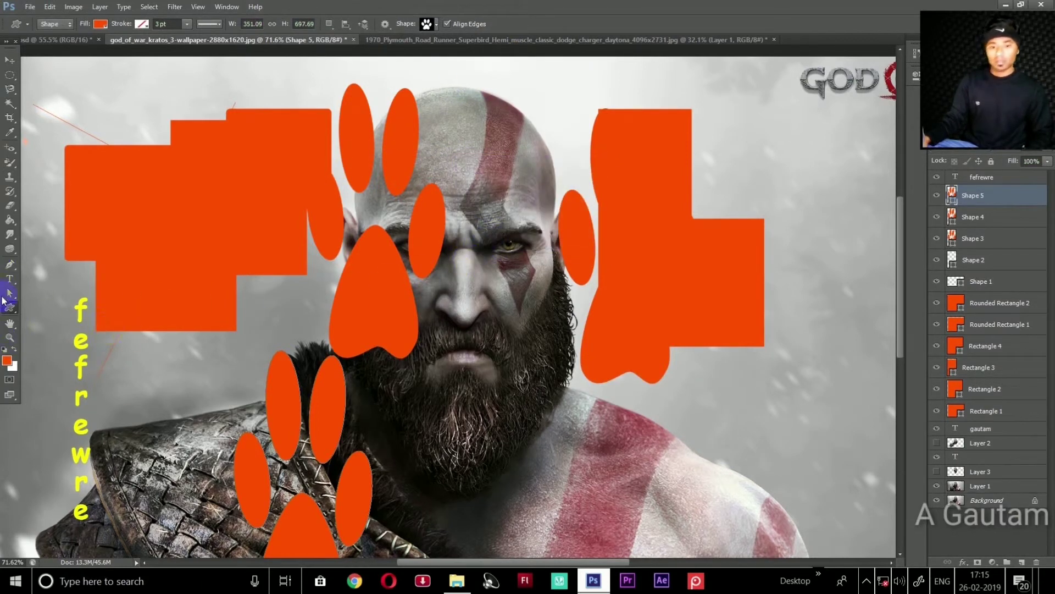
click(993, 414)
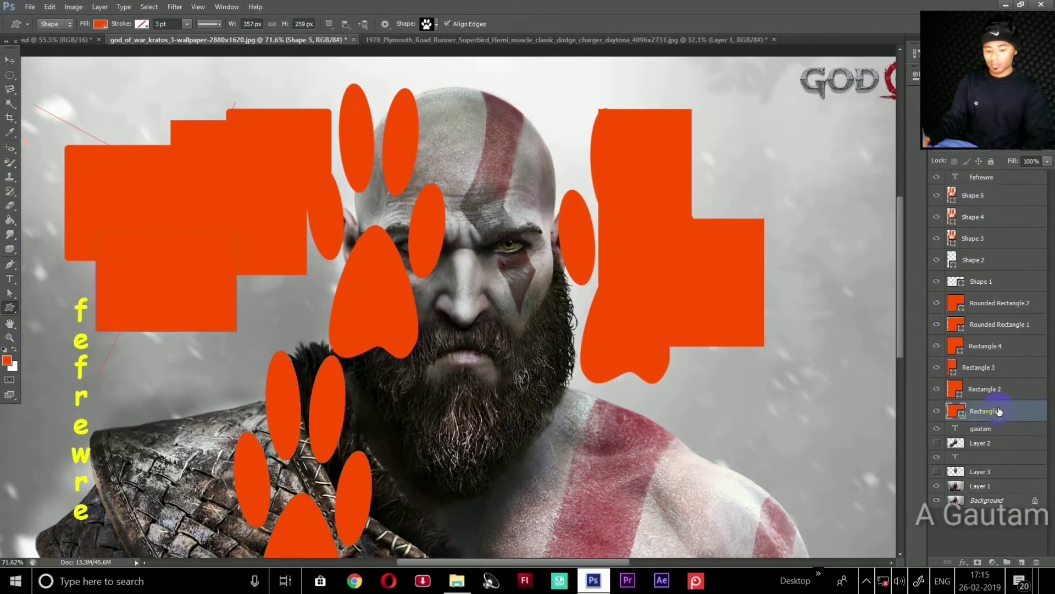
Delete a range of shape layers, then undo the deletion
shift+click(982, 197)
key(Delete)
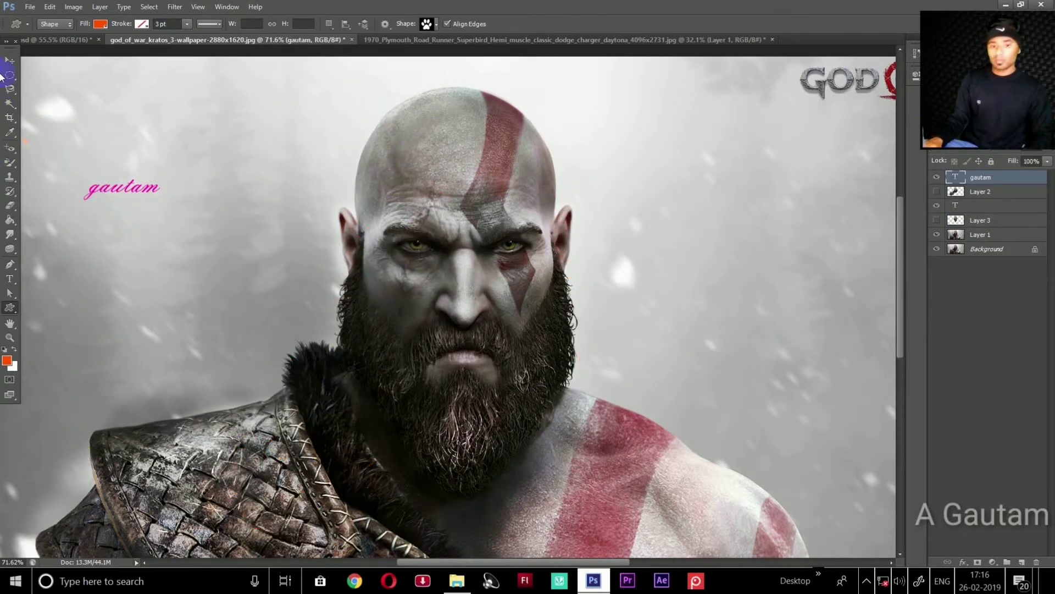
click(10, 60)
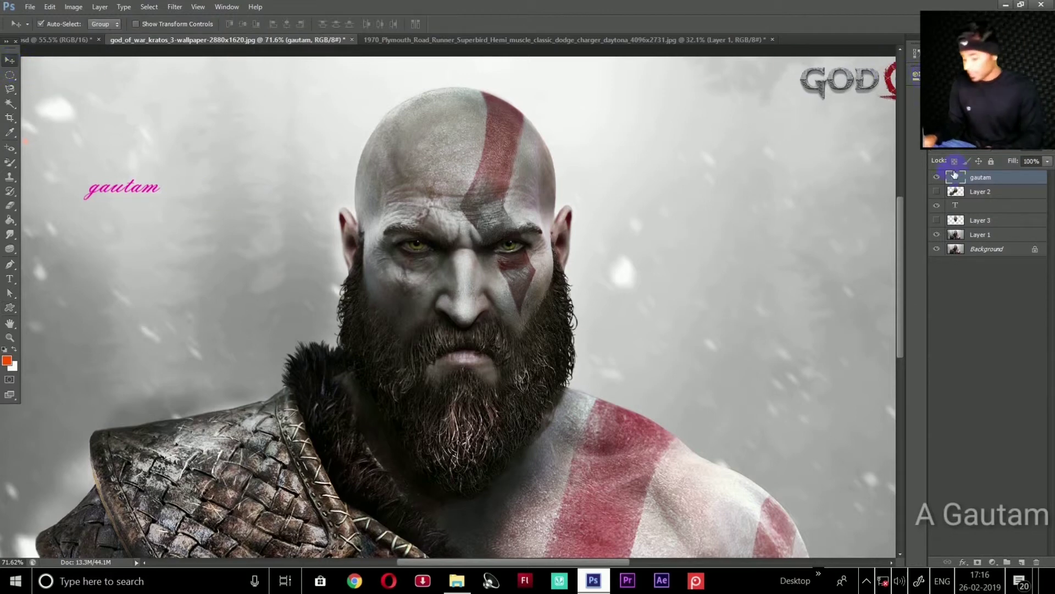
key(ctrl+z)
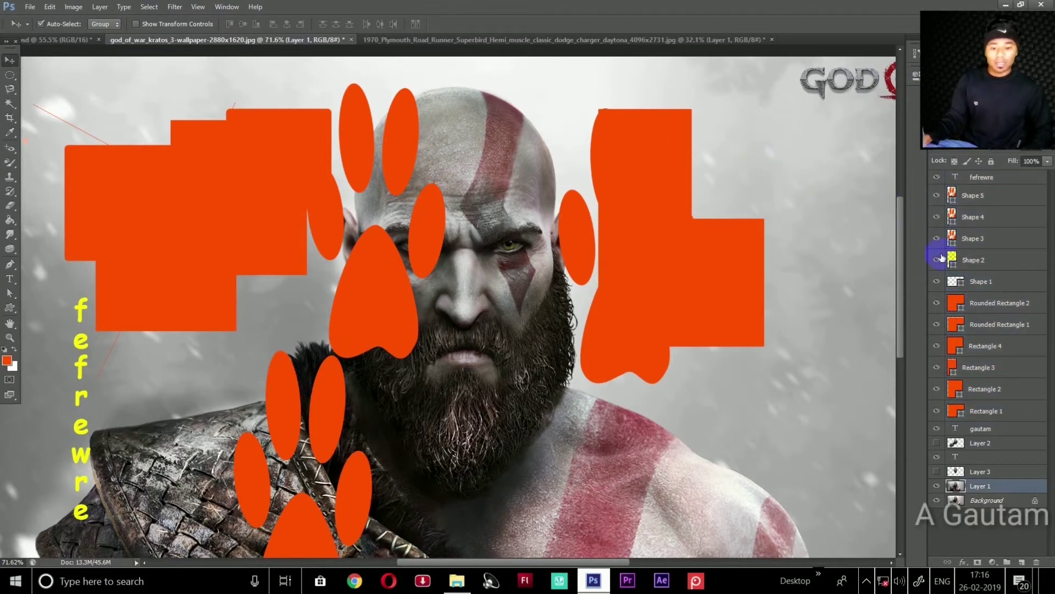
Delete the Rectangle 1 and Rectangle 2 layers
click(973, 412)
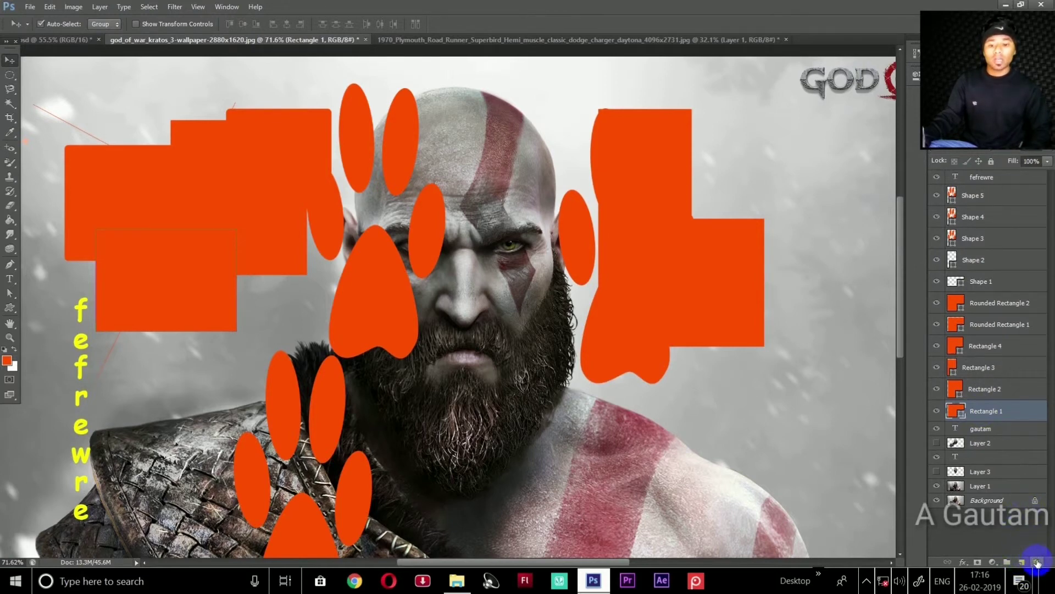
click(1036, 562)
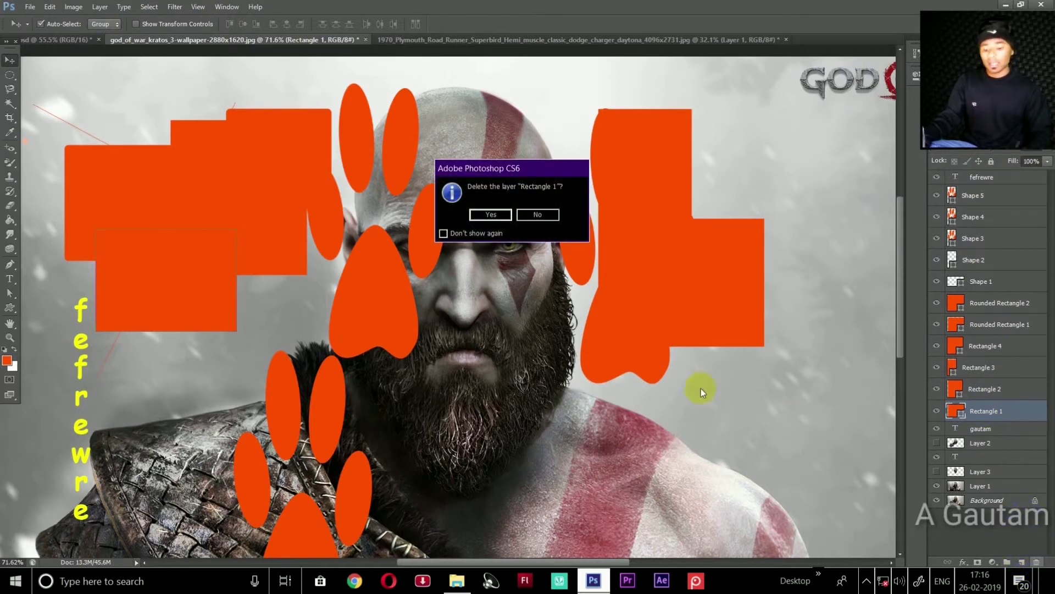
click(491, 214)
click(987, 391)
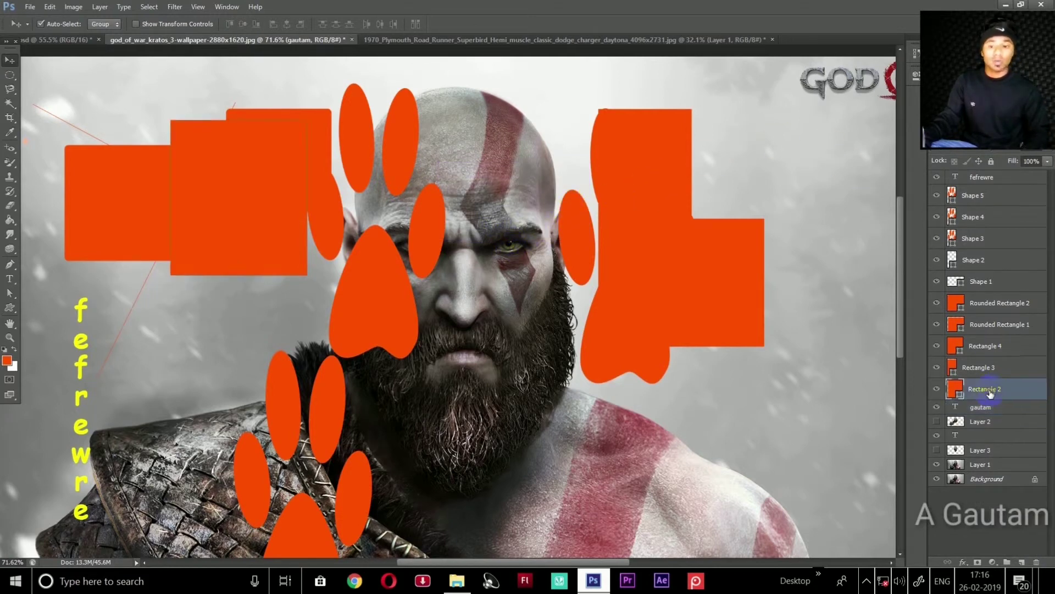
key(Delete)
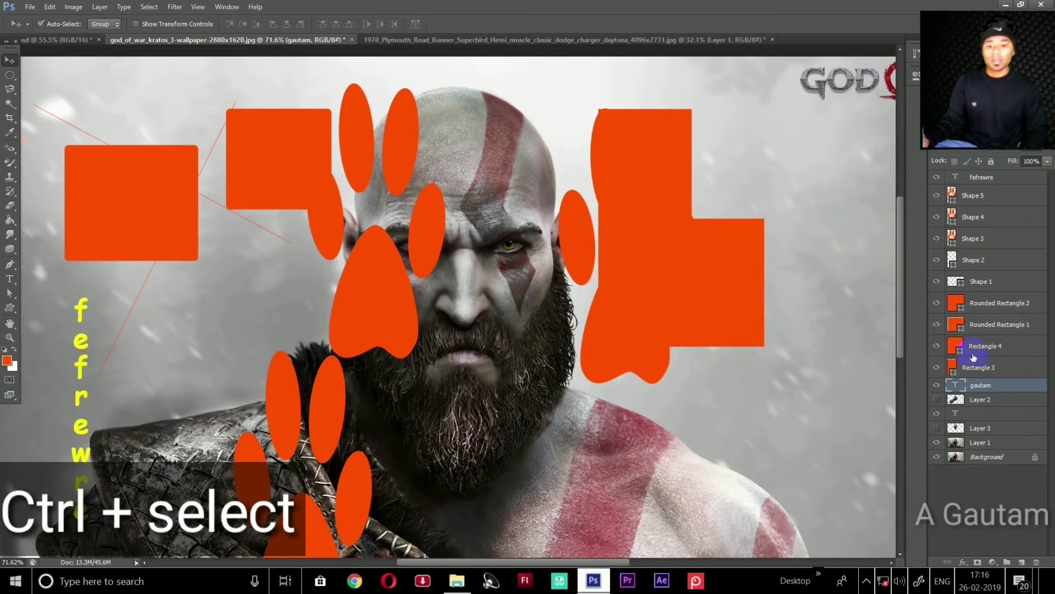
Delete the Rectangle 3, Rounded Rectangle 2 and Shape 4 layers together
click(976, 371)
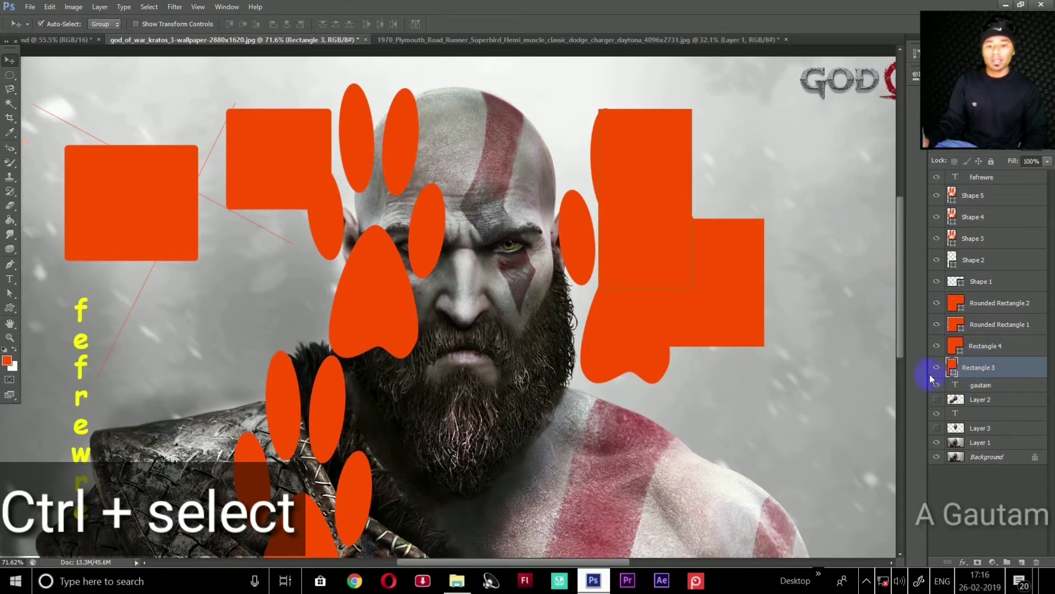
ctrl+click(981, 302)
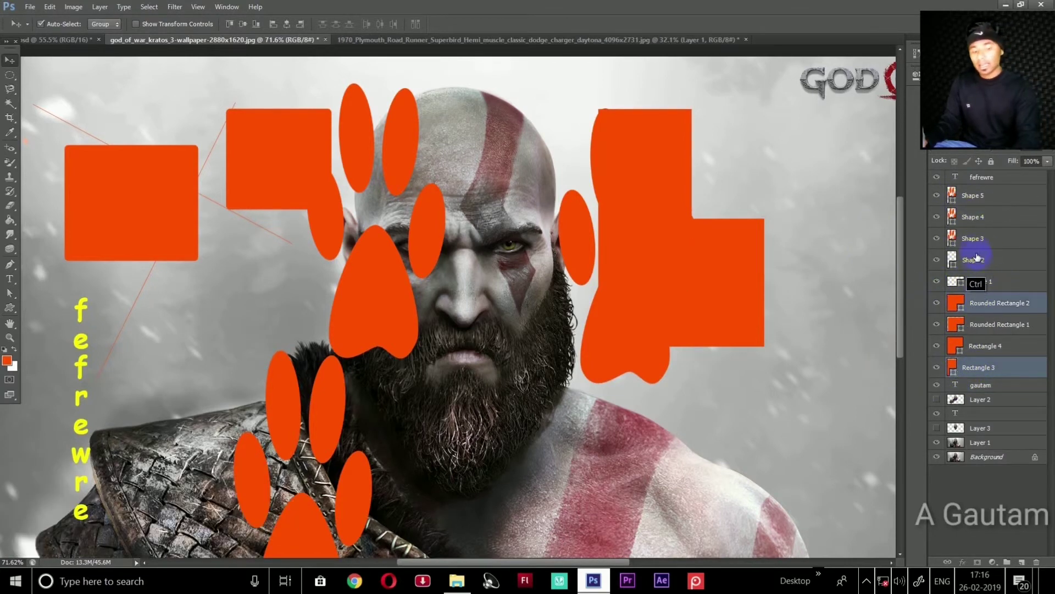
ctrl+click(974, 224)
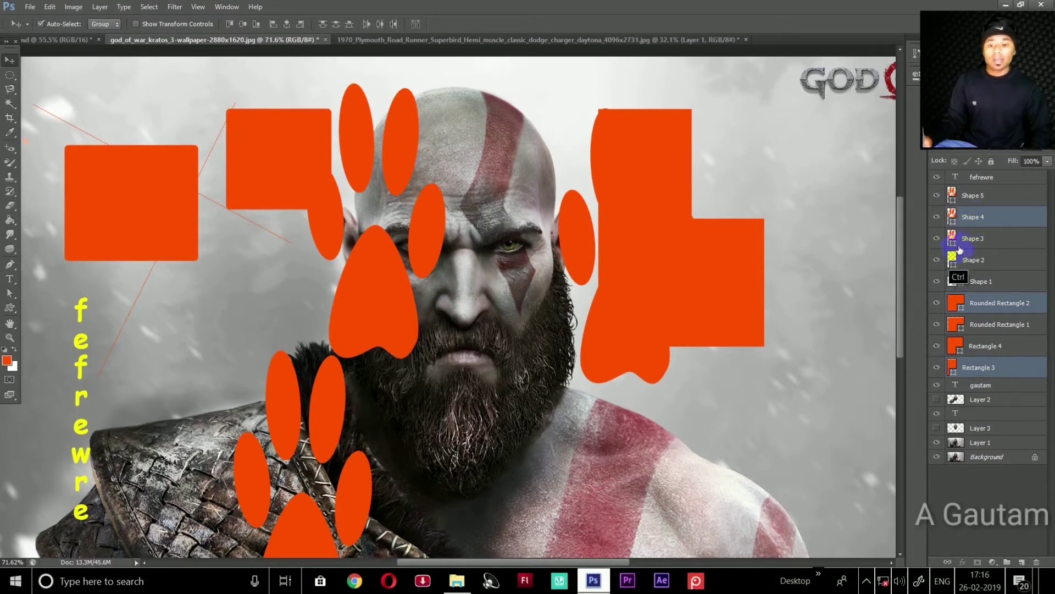
key(Delete)
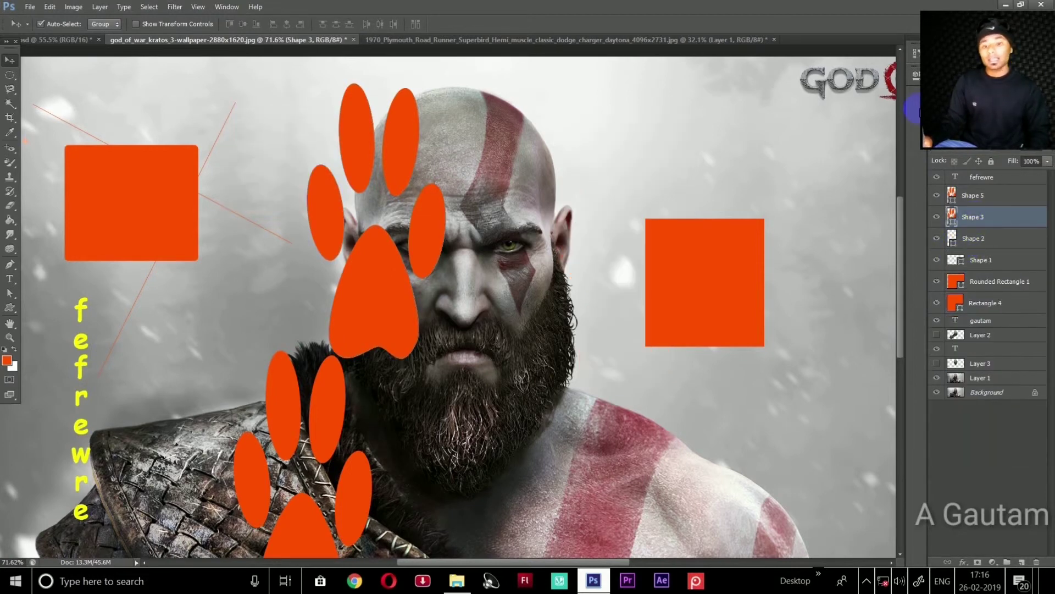
Delete every remaining layer from fefrewre down to Rectangle 4
click(976, 302)
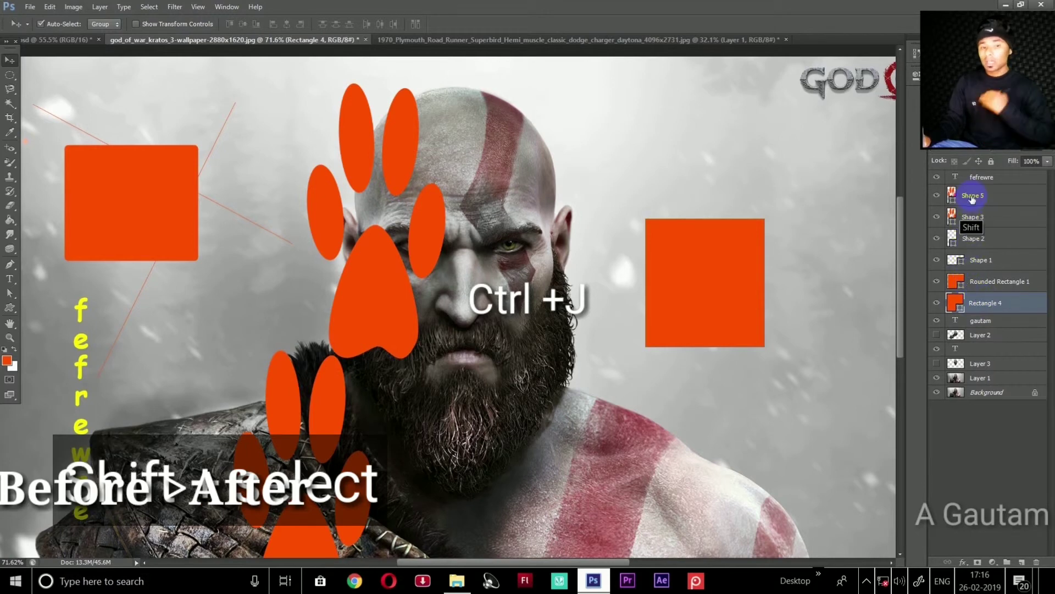
shift+click(975, 178)
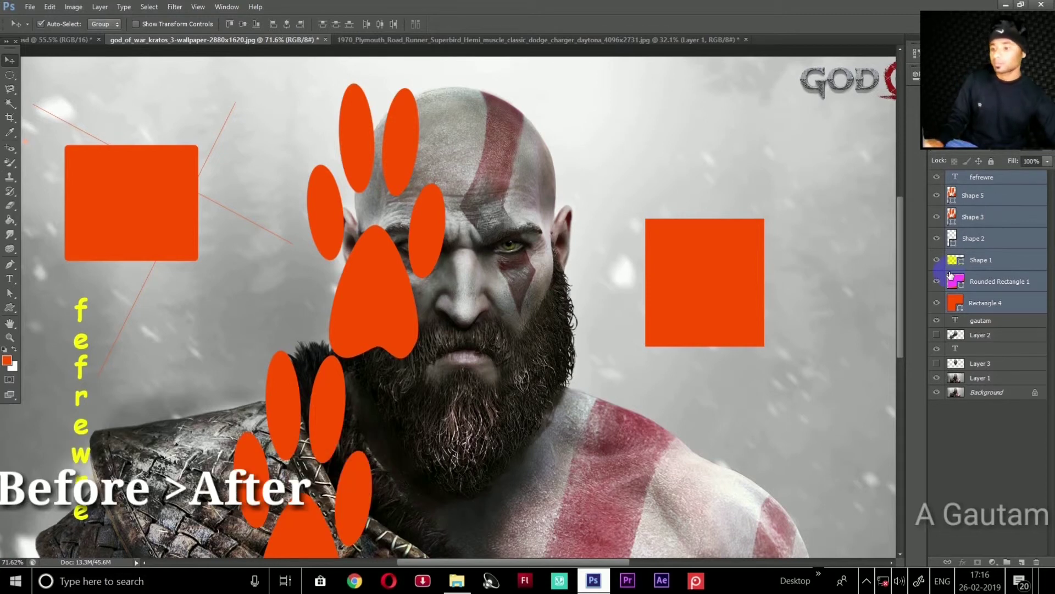
key(Delete)
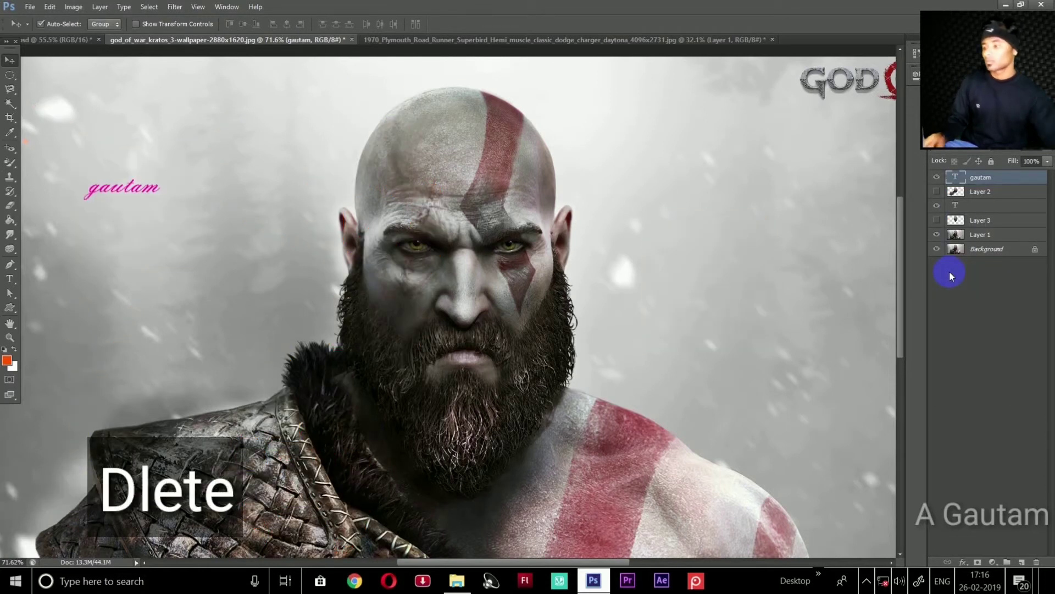
Zoom out to fit the whole Kratos wallpaper, including the God of War logo
scroll(186, 251, down, 1)
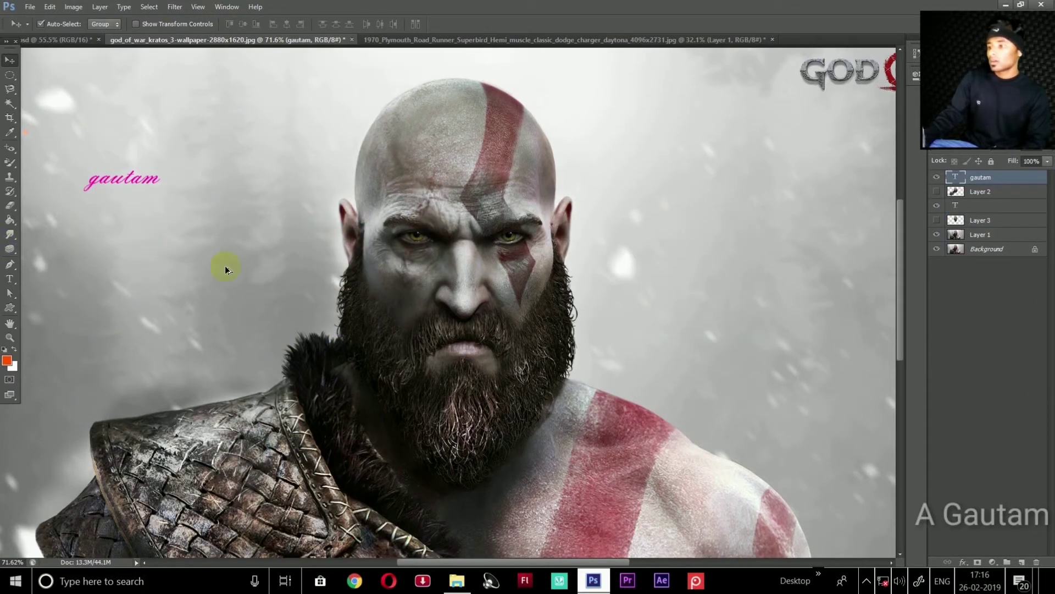
scroll(266, 297, down, 3)
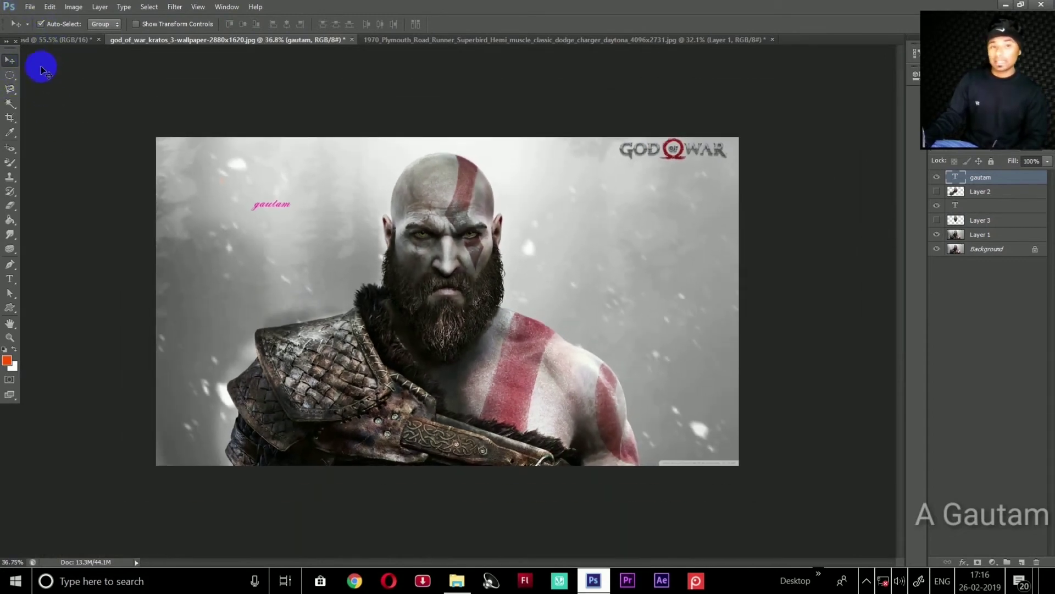
drag(43, 67, 736, 491)
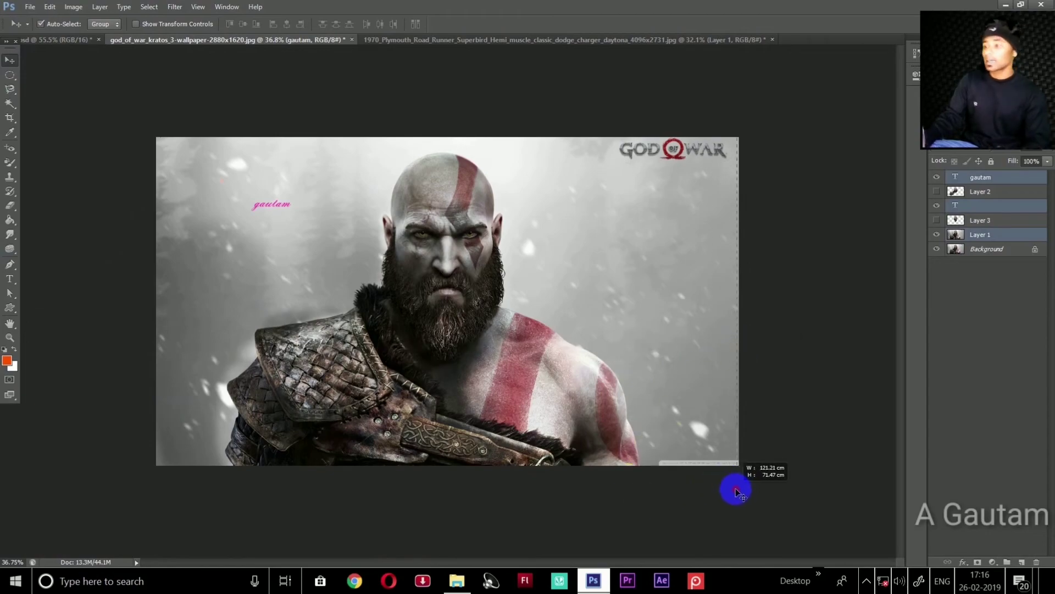